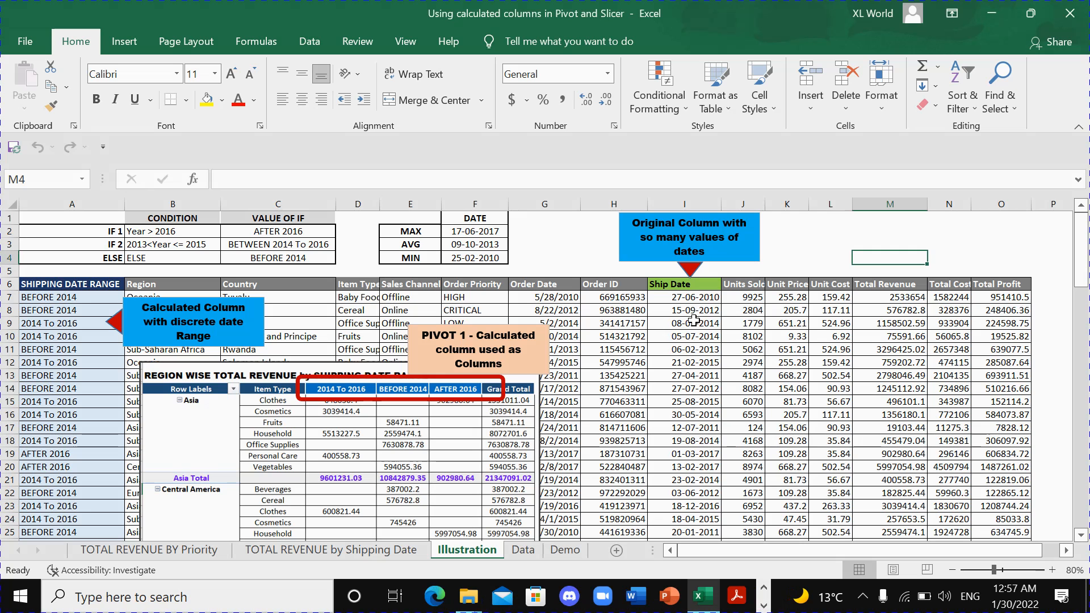
- Examine the column headings, the Ship Date values and the calculated SHIPPING DATE RANGE column with its formula on the Illustration sheet
click(677, 286)
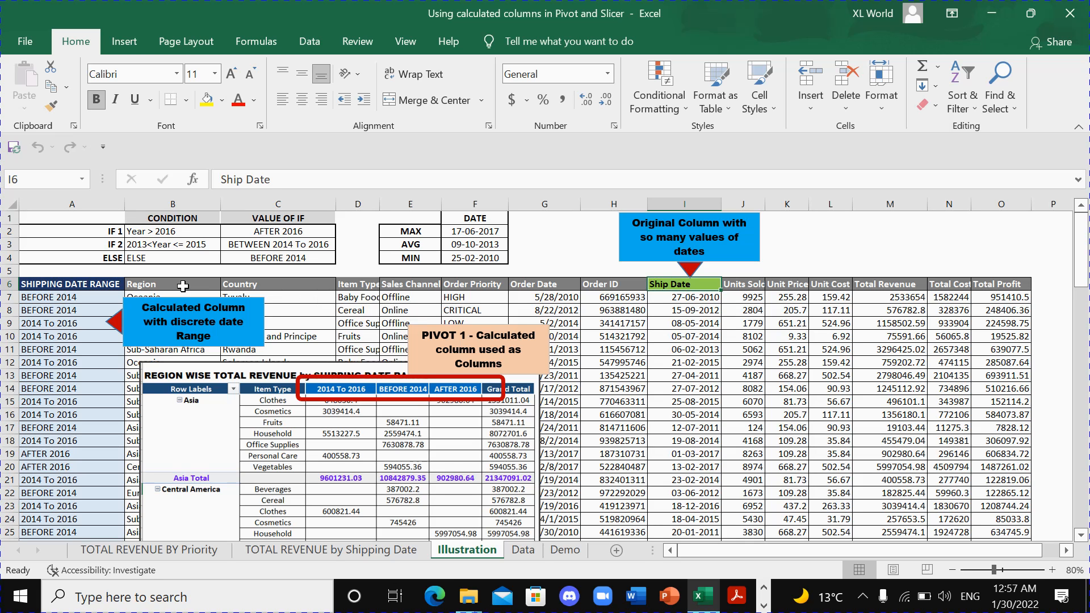
click(183, 285)
click(267, 285)
click(360, 285)
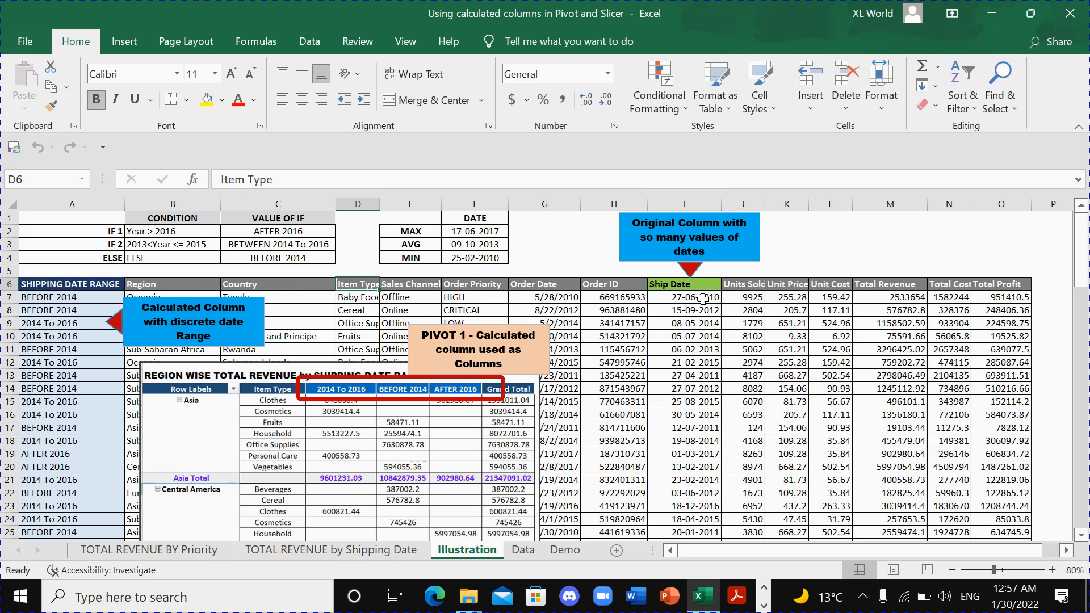
drag(703, 299, 702, 428)
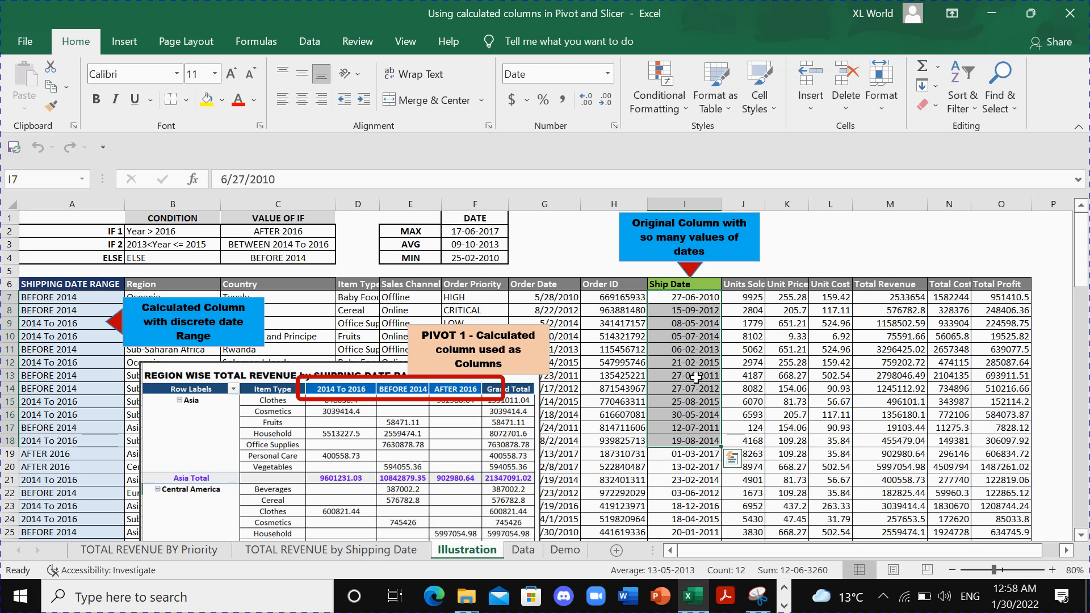
drag(694, 298, 694, 323)
drag(699, 373, 695, 466)
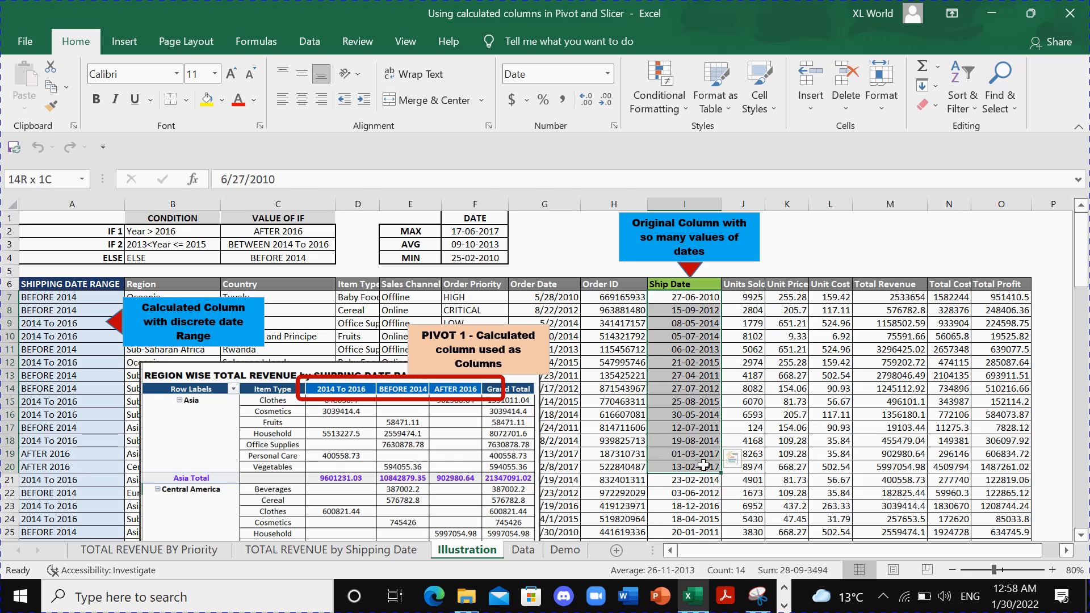
click(65, 299)
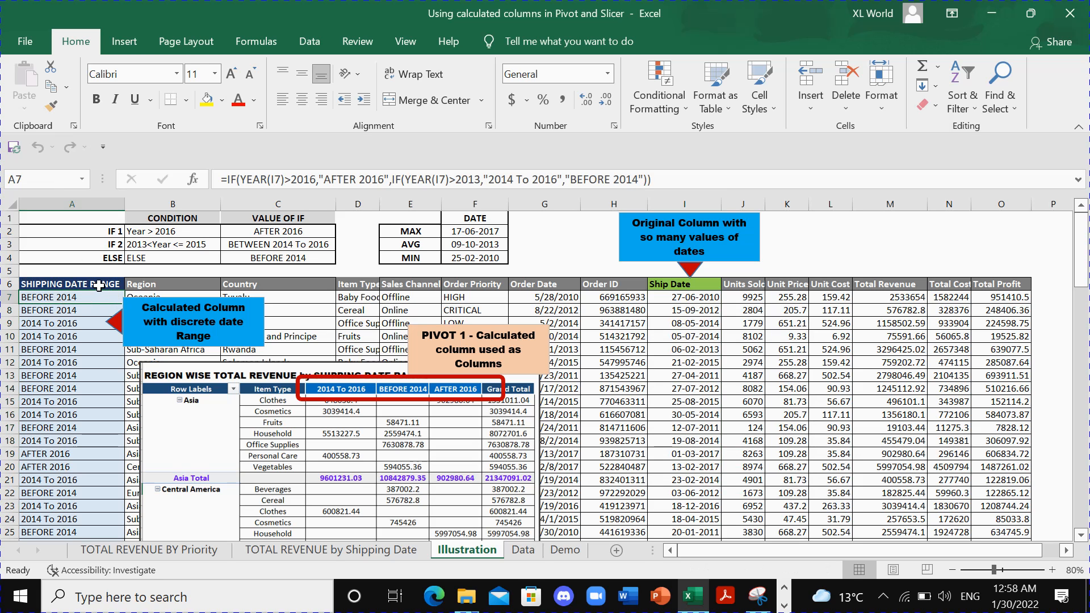
drag(82, 300, 86, 428)
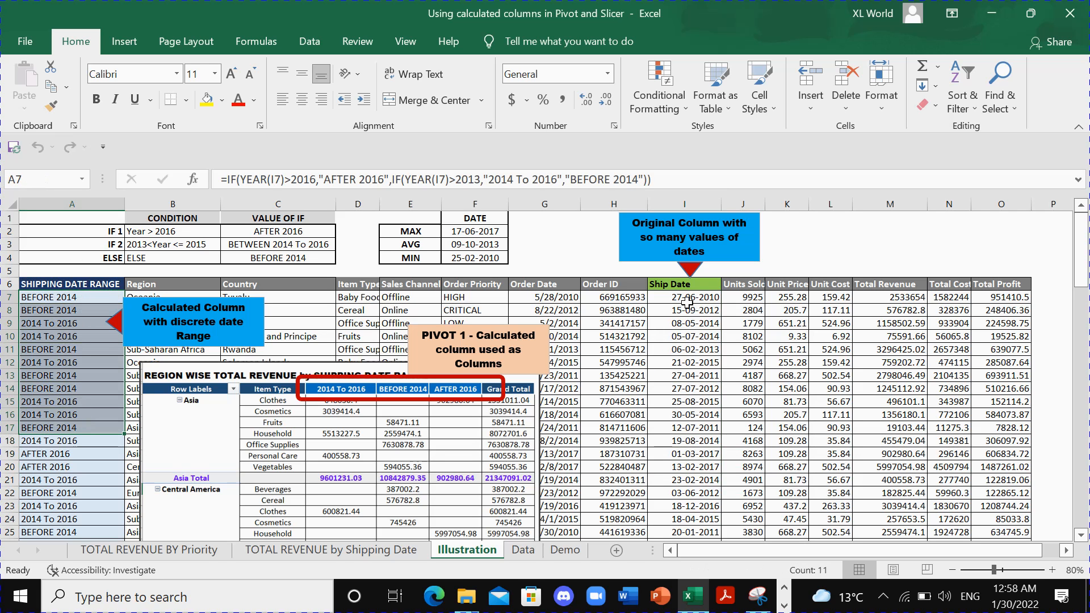
drag(685, 300, 688, 454)
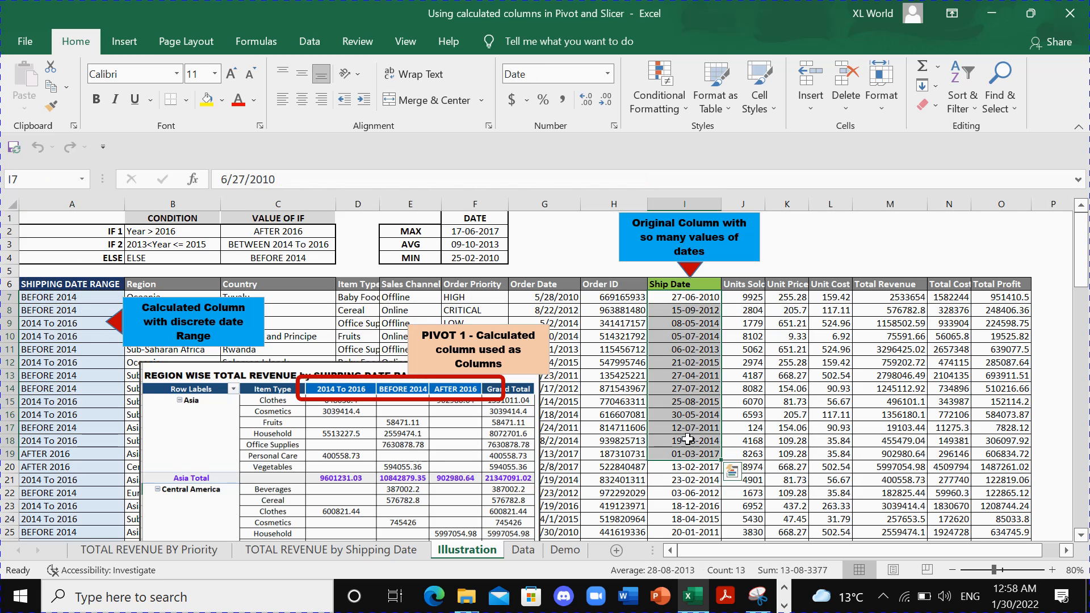
drag(75, 299, 77, 311)
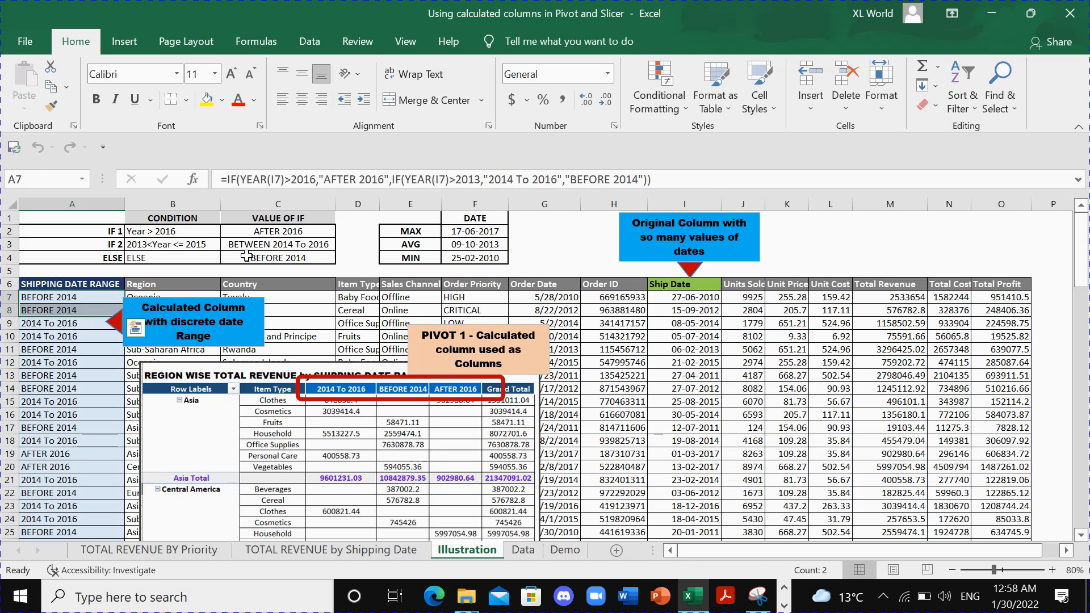
- Review the IF 1, IF 2 and ELSE conditions with their result values, comparing them to the ship dates and calculated range column
click(182, 232)
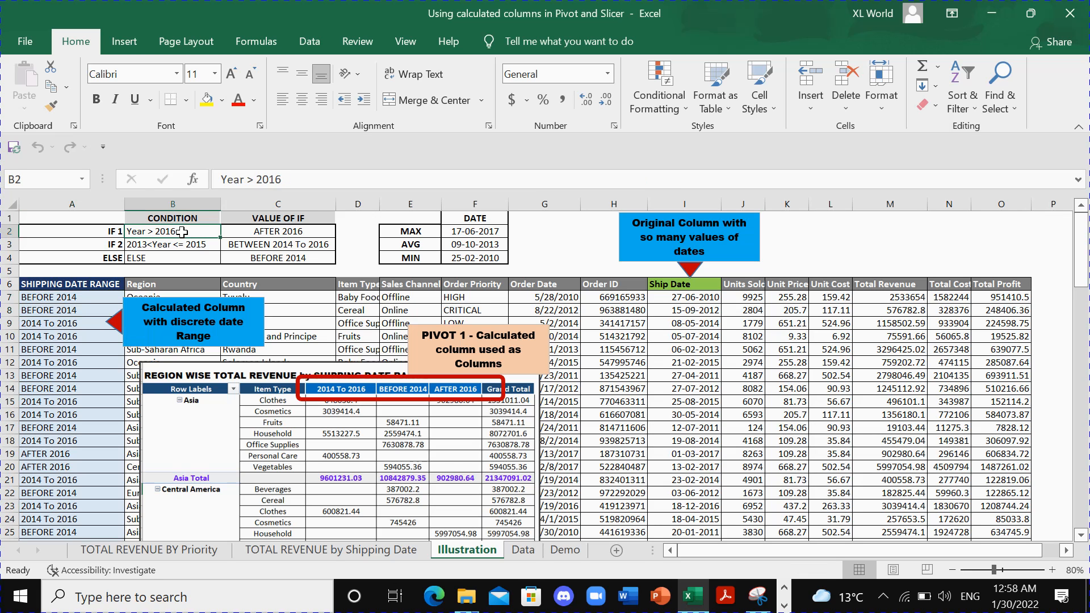
click(297, 234)
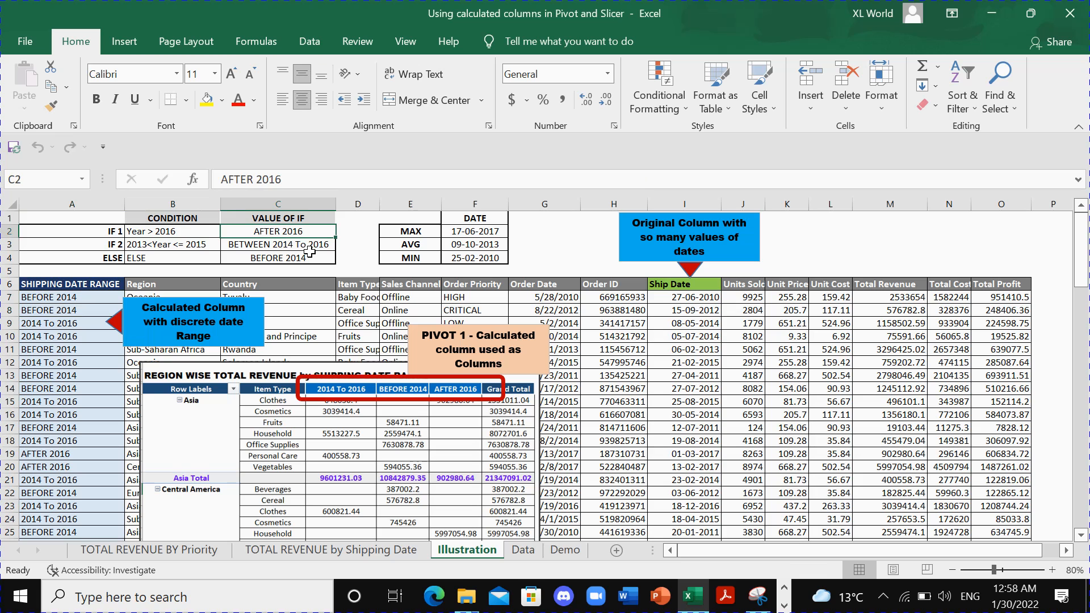
drag(685, 311, 692, 395)
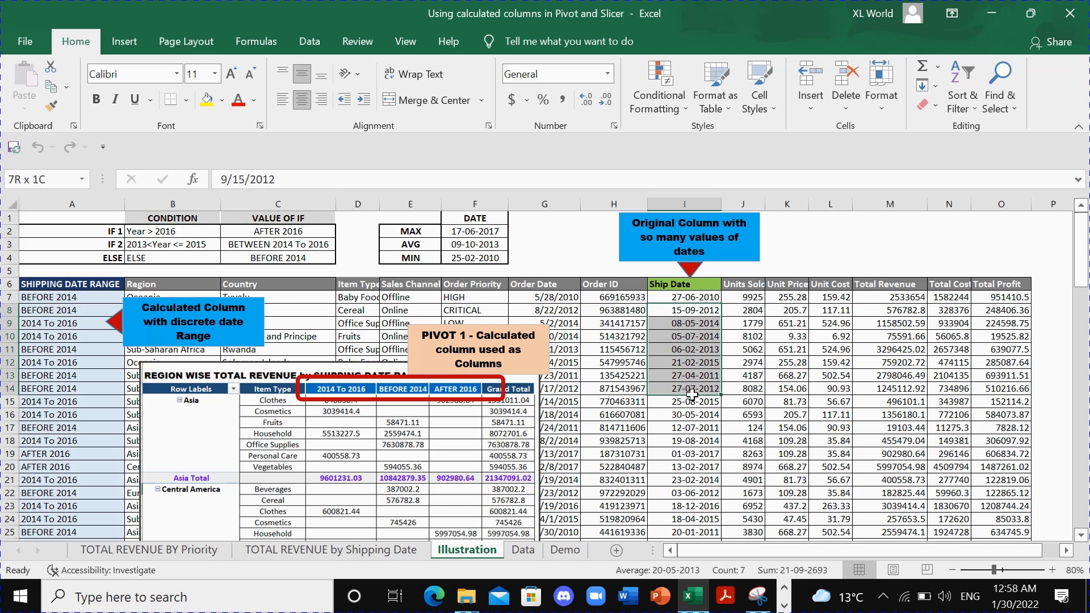
click(149, 245)
click(254, 246)
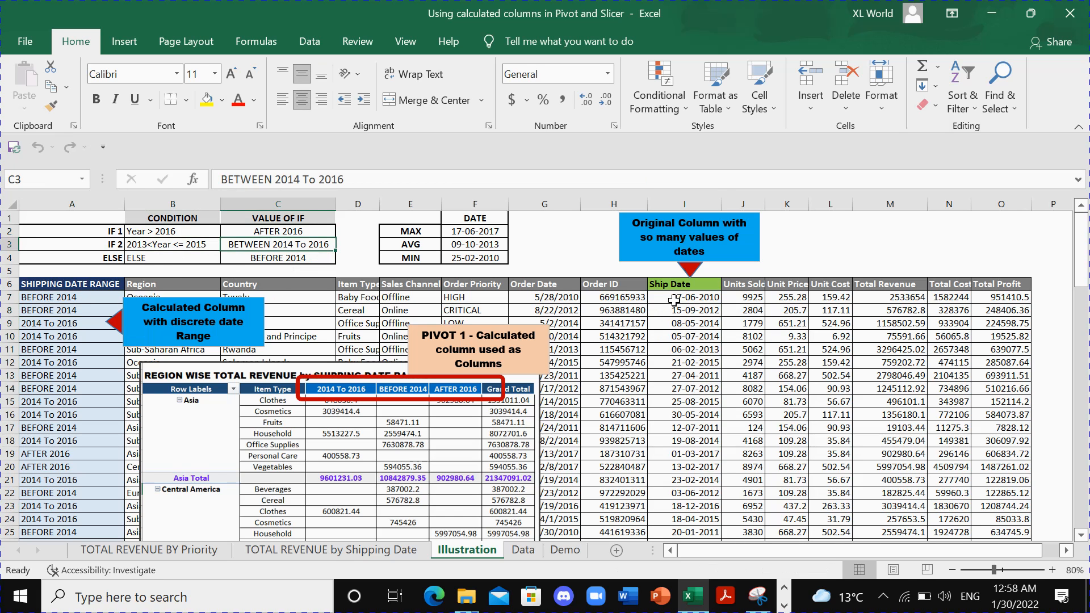
click(312, 262)
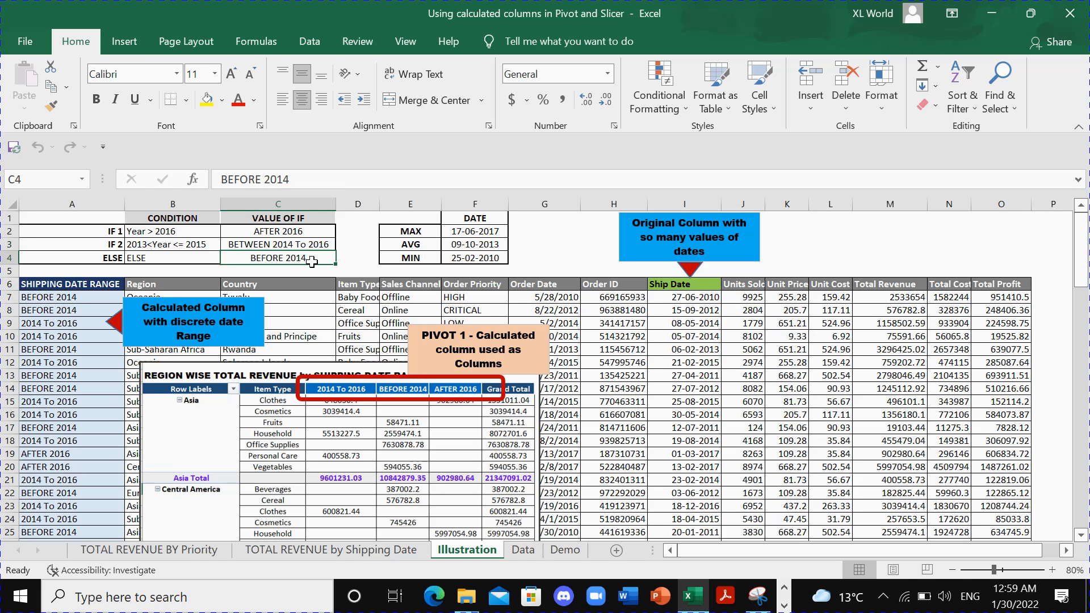
drag(65, 297, 65, 479)
click(269, 232)
drag(91, 298, 88, 386)
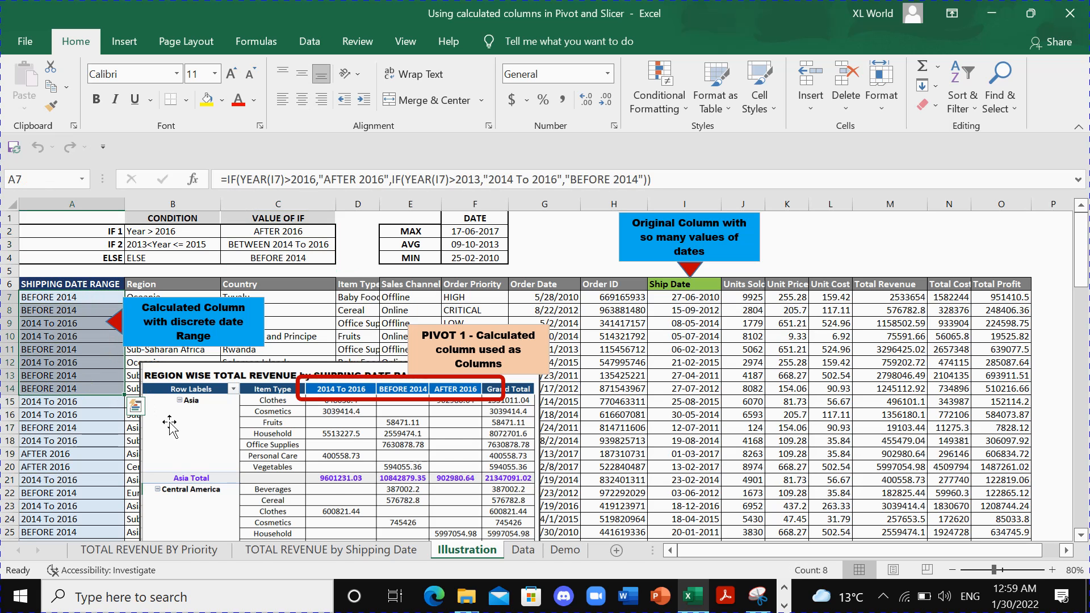
- Examine the first pivot illustration, where the calculated date ranges are used as columns, against the VALUE OF IF entries
scroll(446, 437, down, 3)
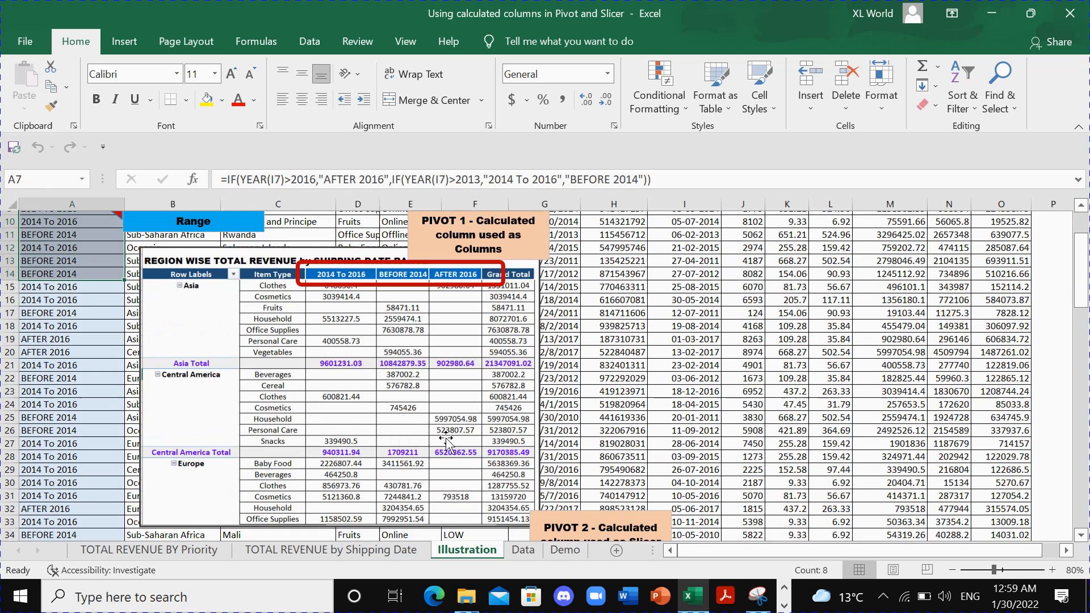
click(397, 323)
scroll(407, 324, up, 3)
scroll(407, 324, up, 1)
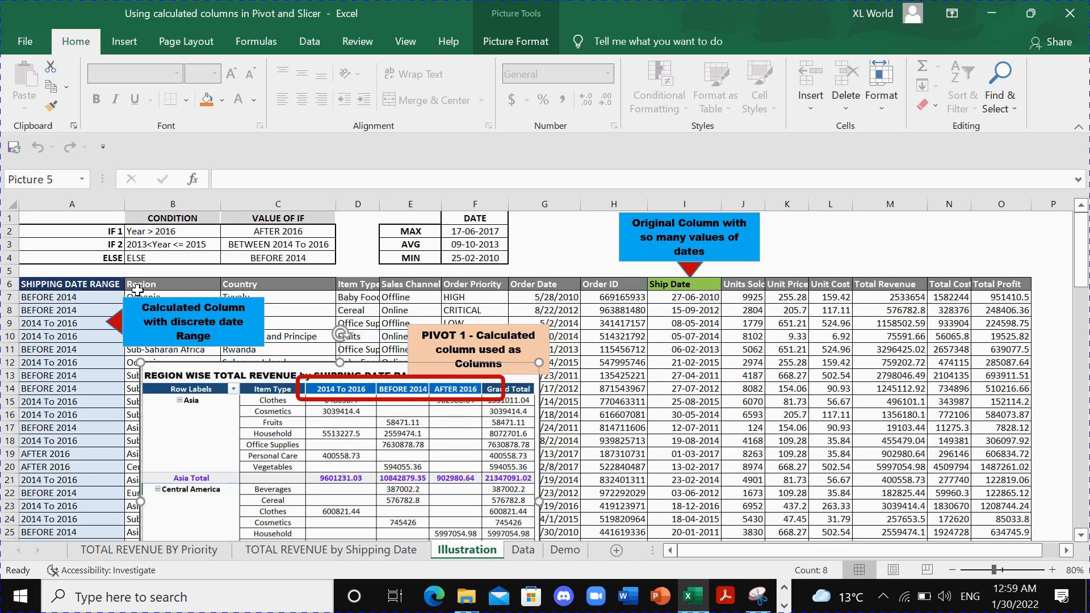
click(262, 235)
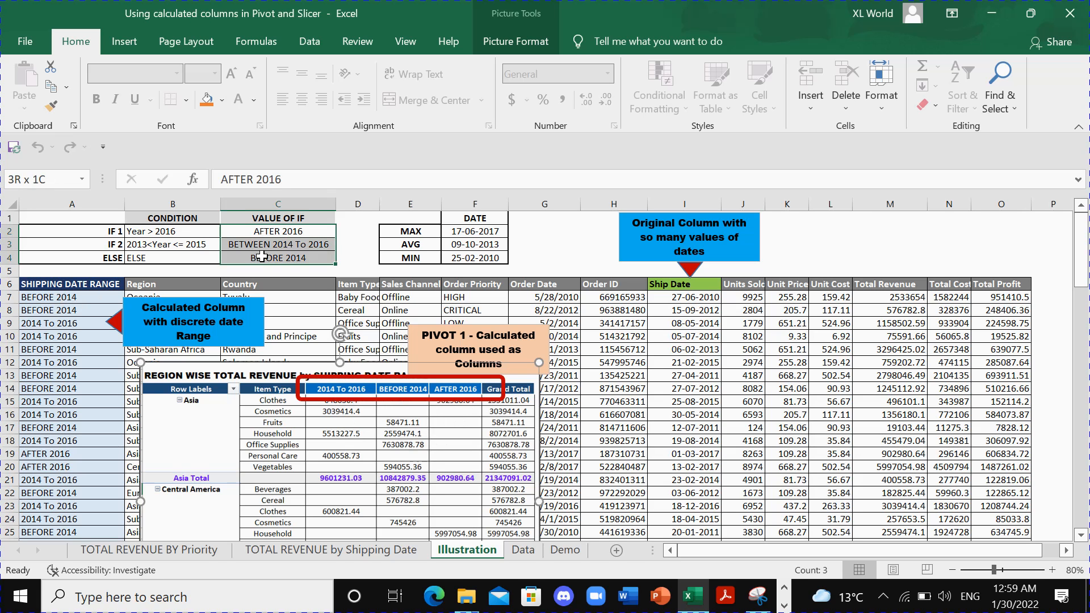
drag(282, 241, 279, 259)
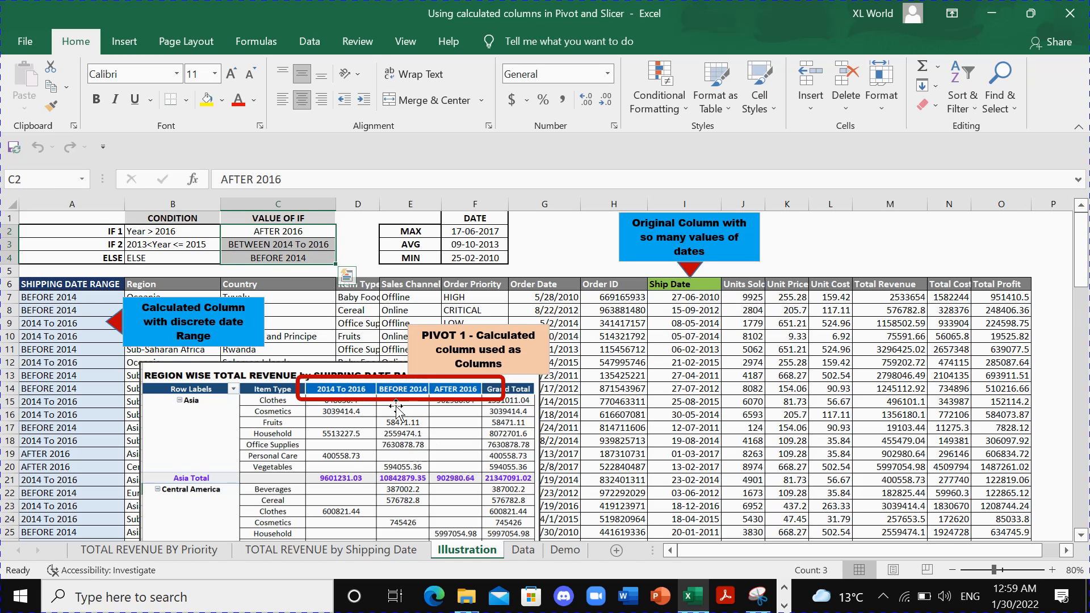
scroll(400, 394, down, 3)
scroll(401, 378, up, 3)
scroll(375, 422, down, 6)
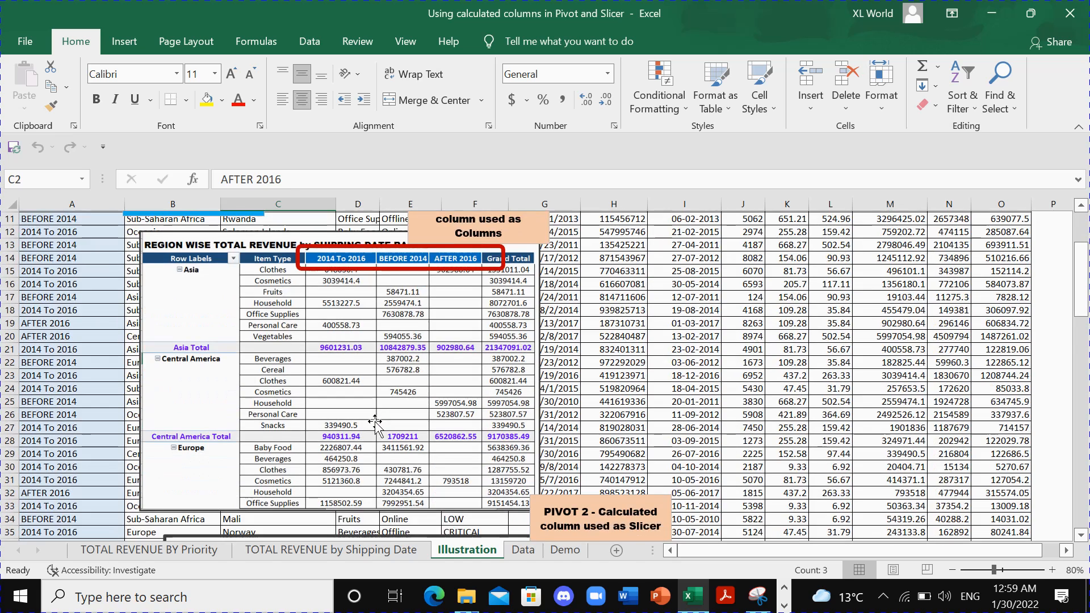
- Examine the second pivot illustration, where SHIPPING DATE RANGE is used as a slicer, against the calculated column
scroll(375, 425, down, 3)
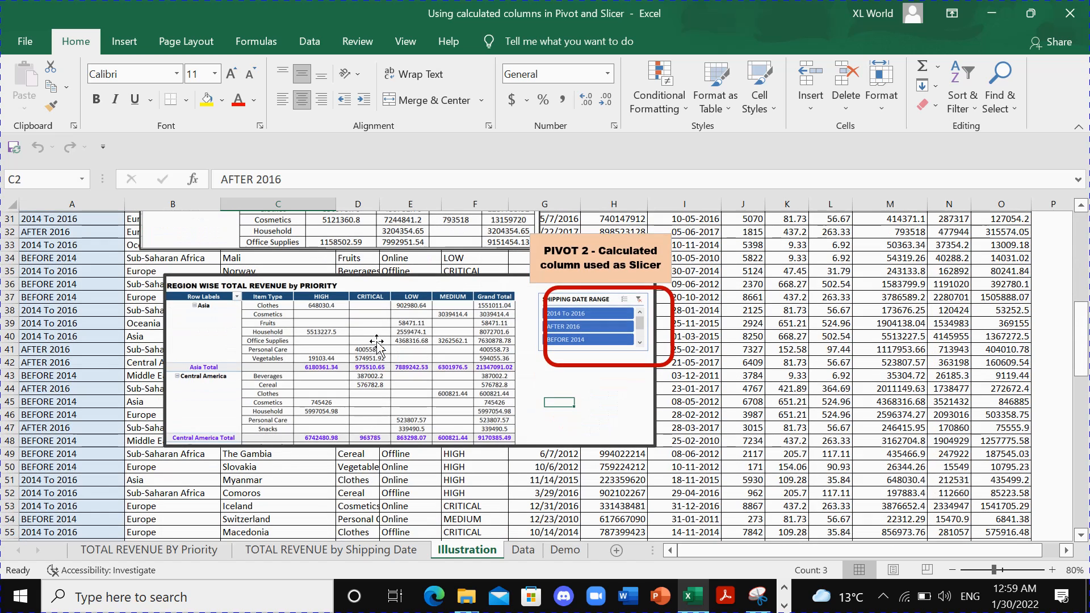
click(368, 324)
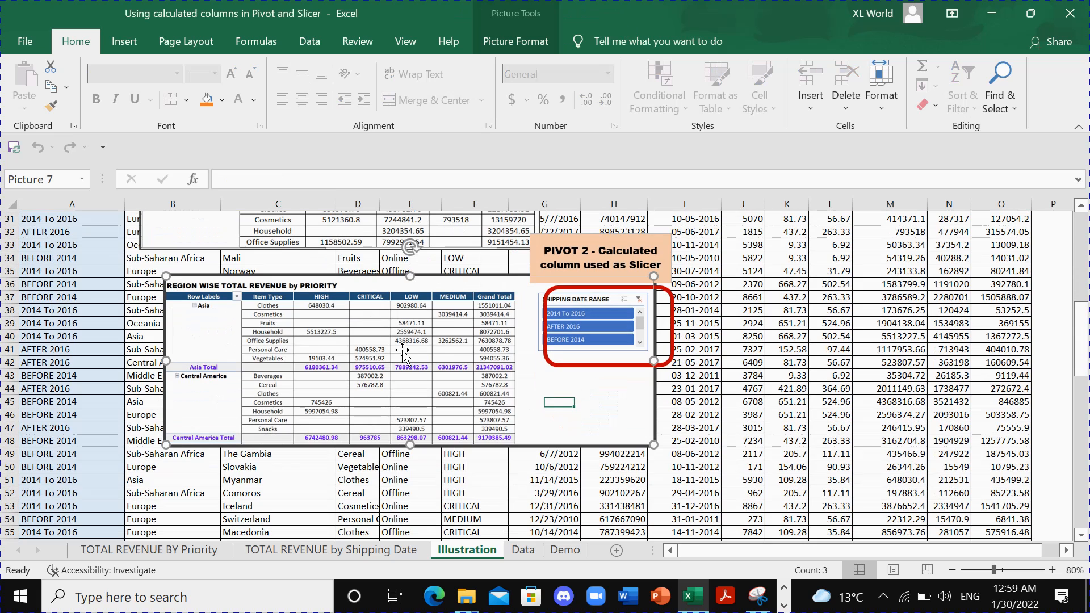
scroll(332, 317, up, 10)
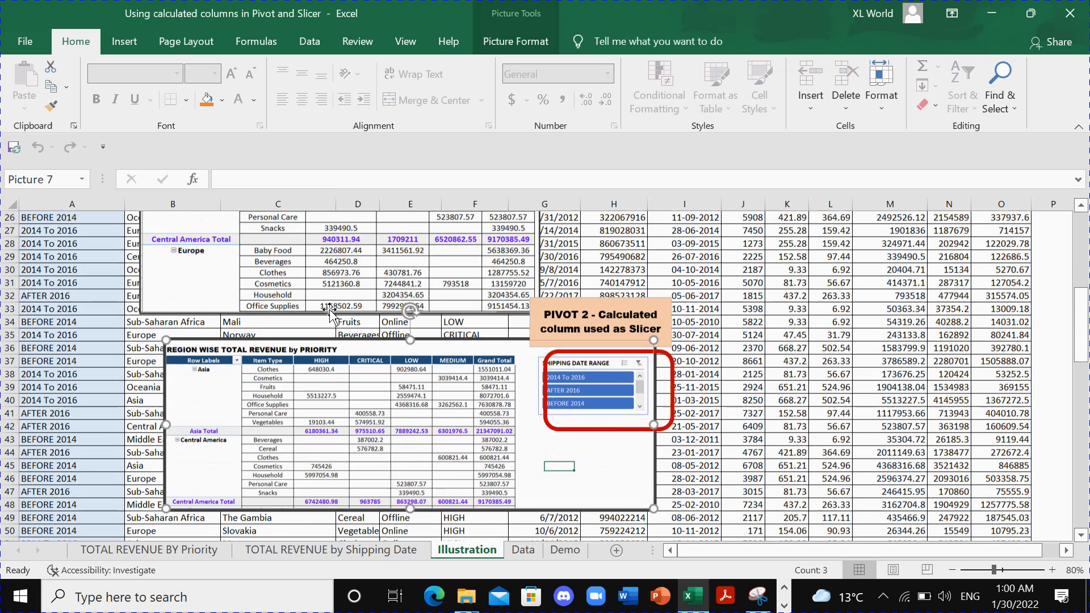
click(72, 204)
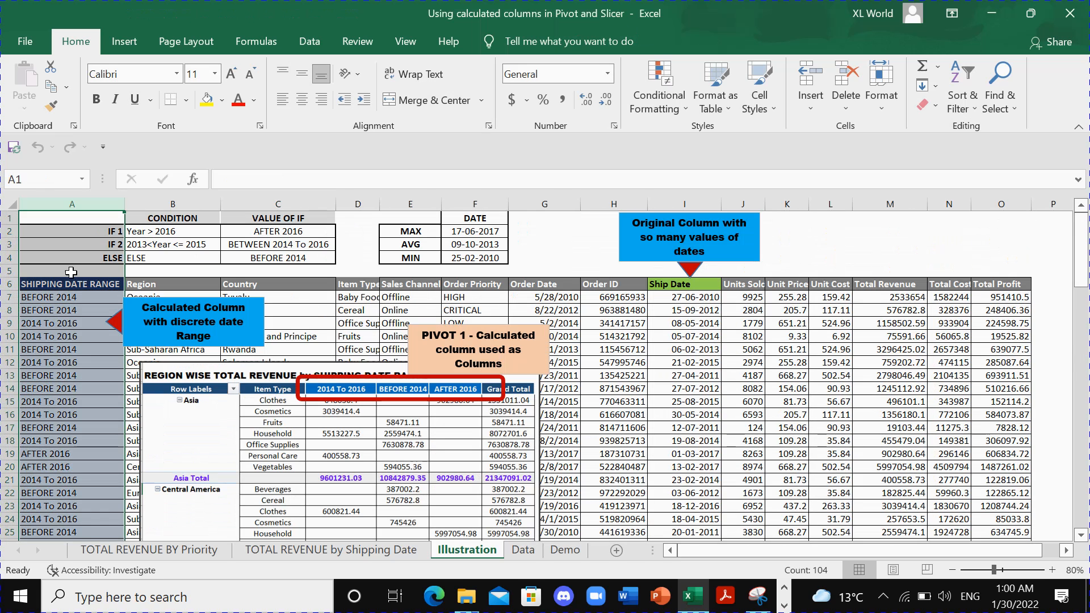
drag(71, 310, 78, 398)
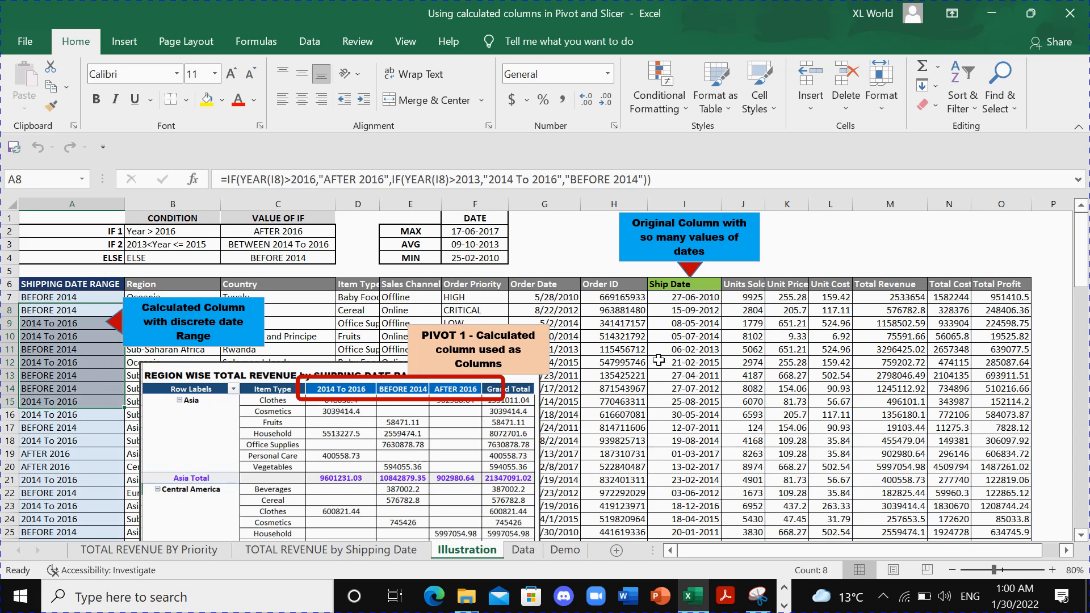
scroll(524, 454, down, 7)
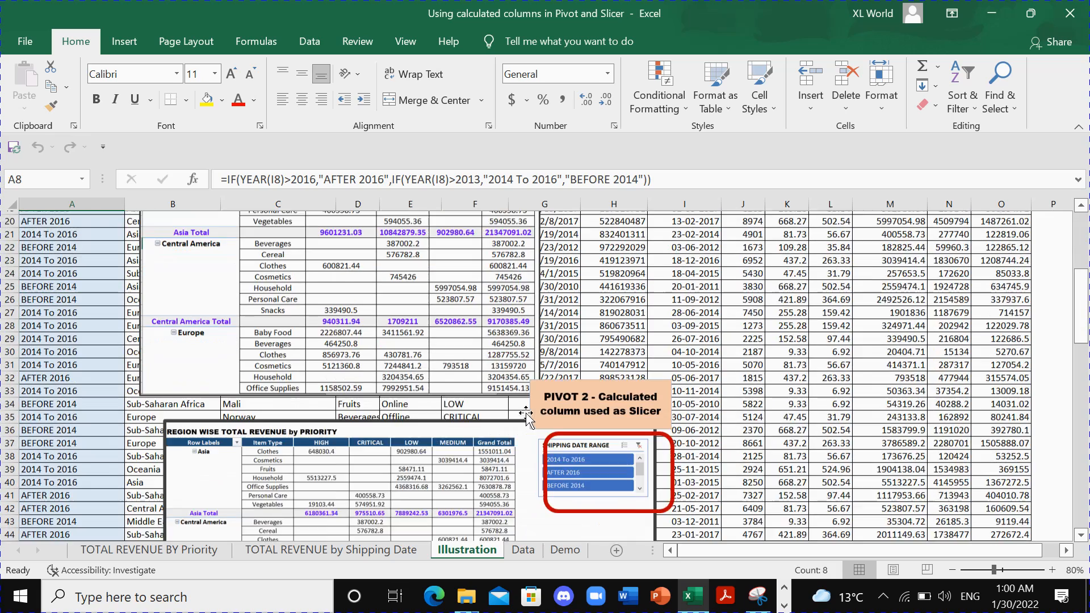
scroll(607, 449, down, 3)
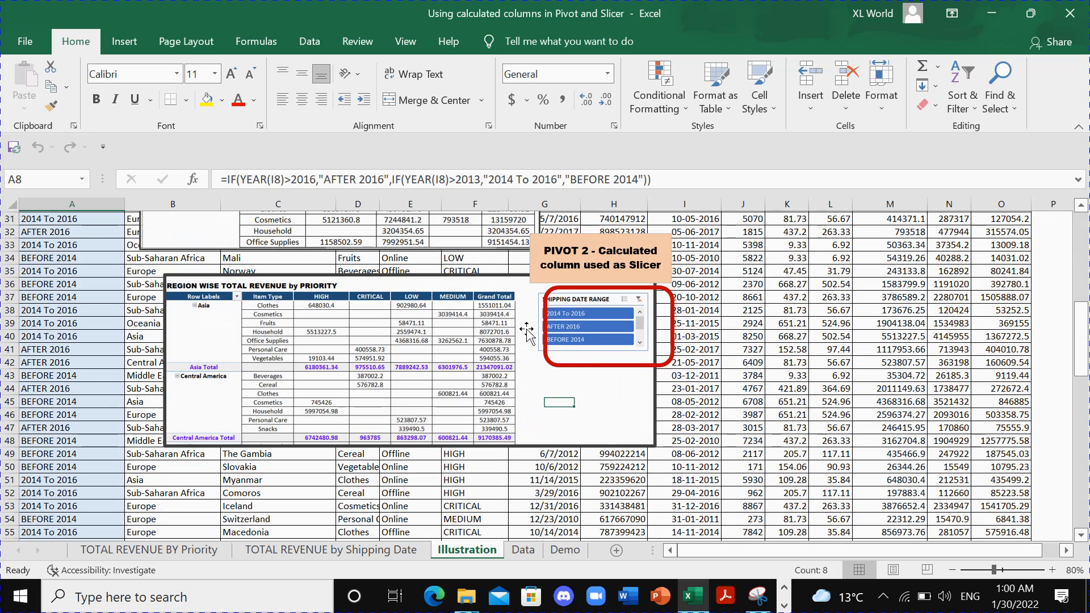
drag(91, 246, 91, 297)
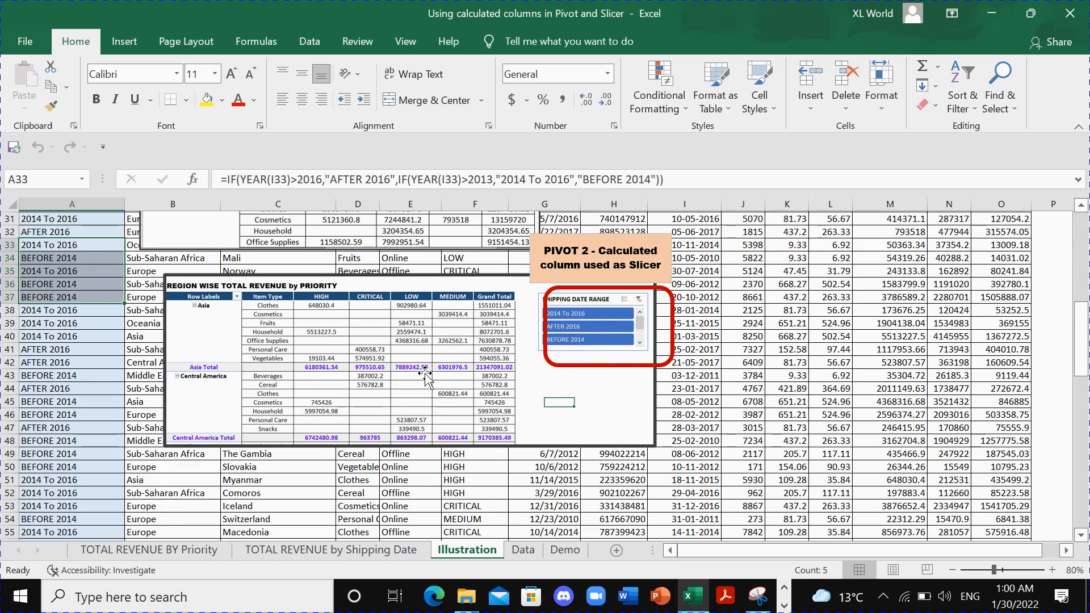
- View the shipping date pivot, and filter the priority pivot with its slicer by AFTER 2016, BEFORE 2014 and BETWEEN 2014 To 2016 in turn
click(264, 551)
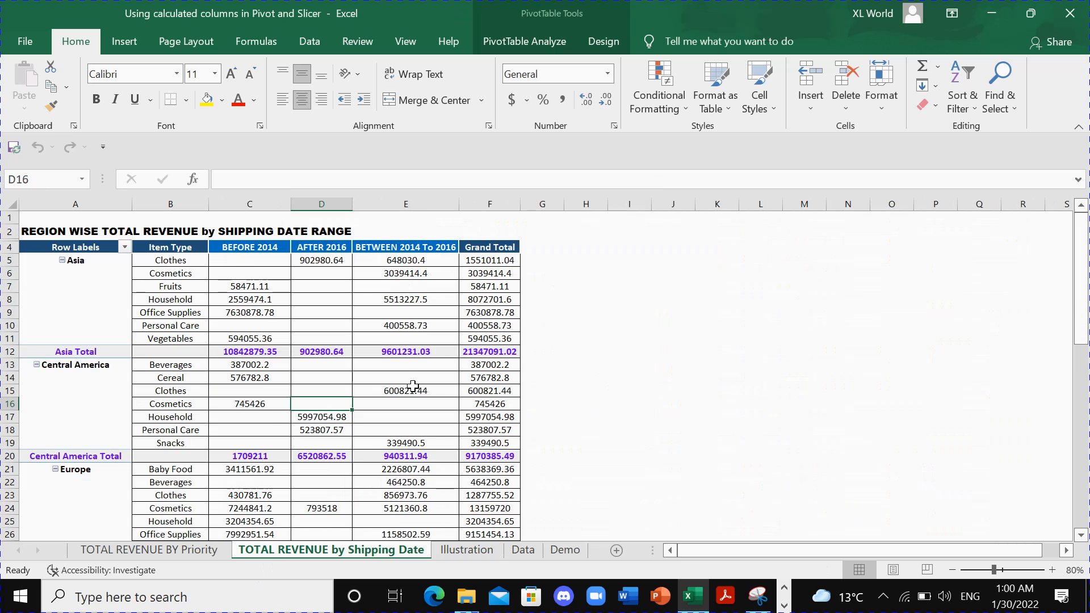
click(187, 550)
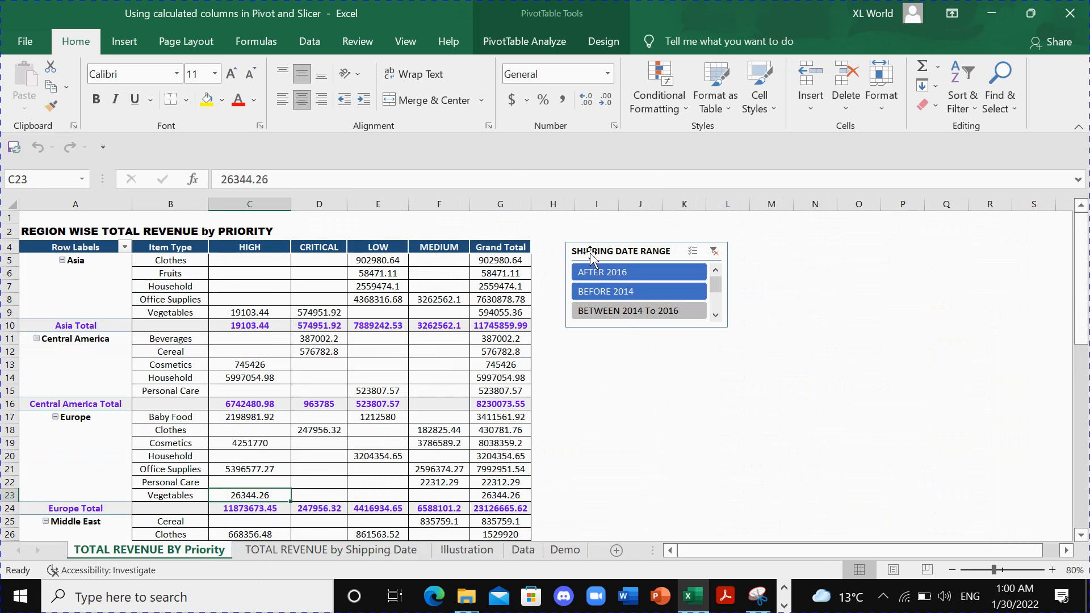
click(594, 274)
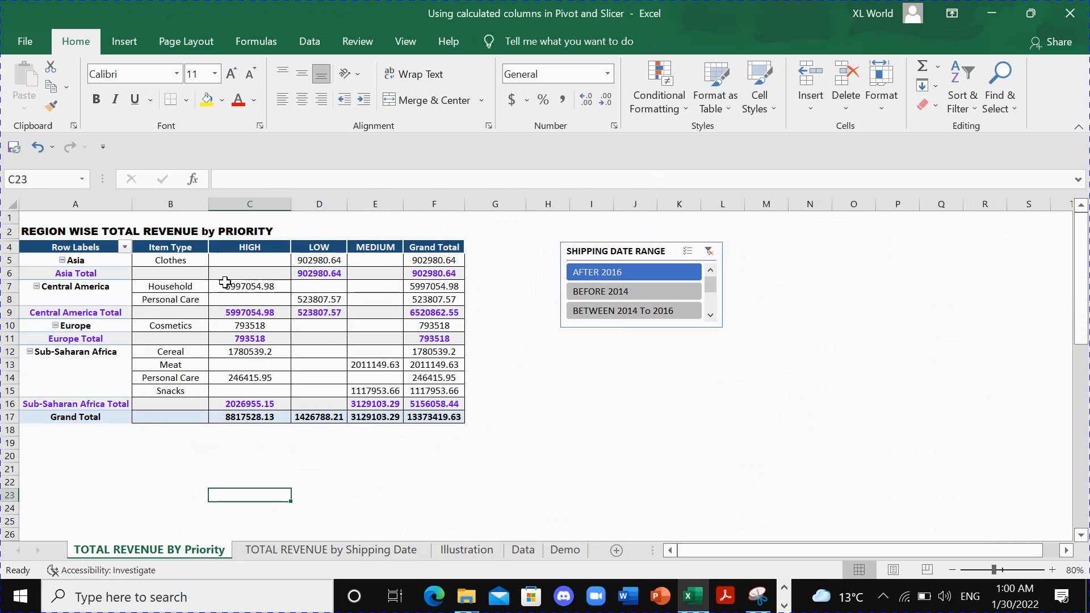
click(598, 292)
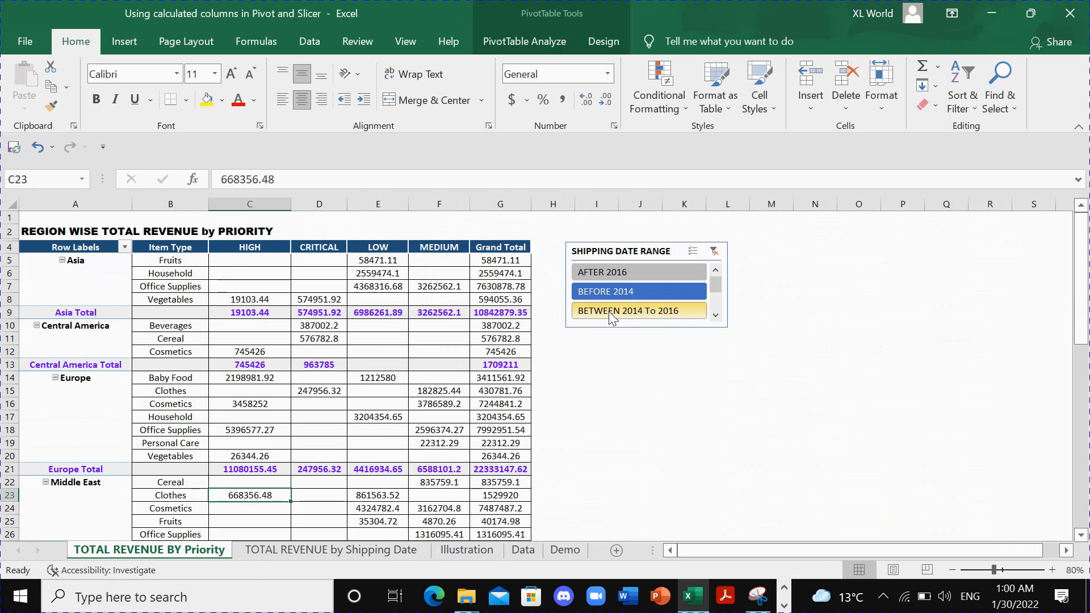
click(606, 312)
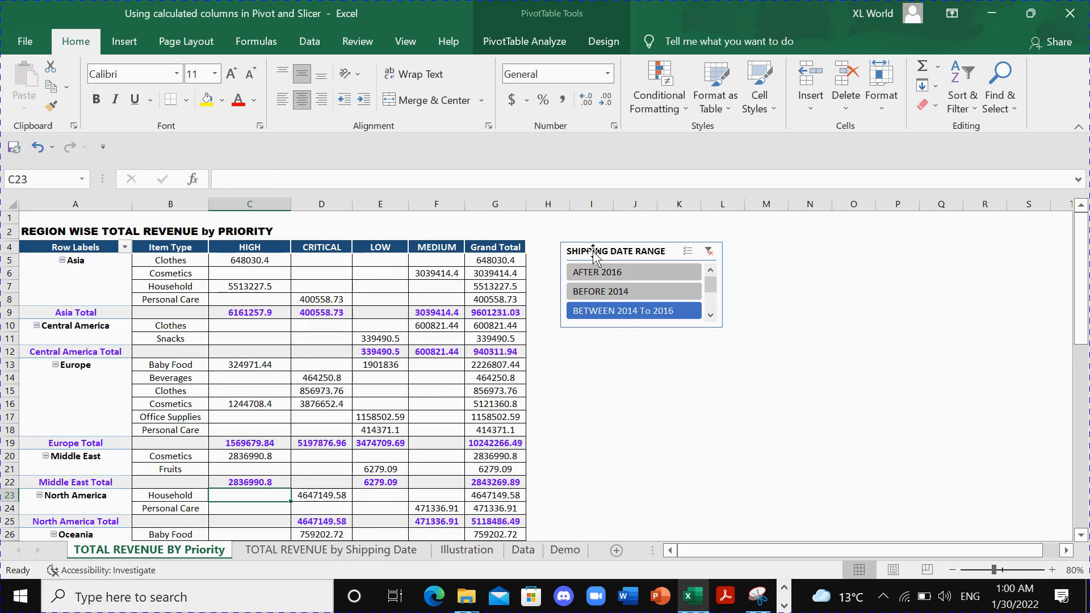
- Look through the Data sheet, and review the Ship Date values in rows 7 to 18 of the Demo sheet
click(486, 554)
click(523, 550)
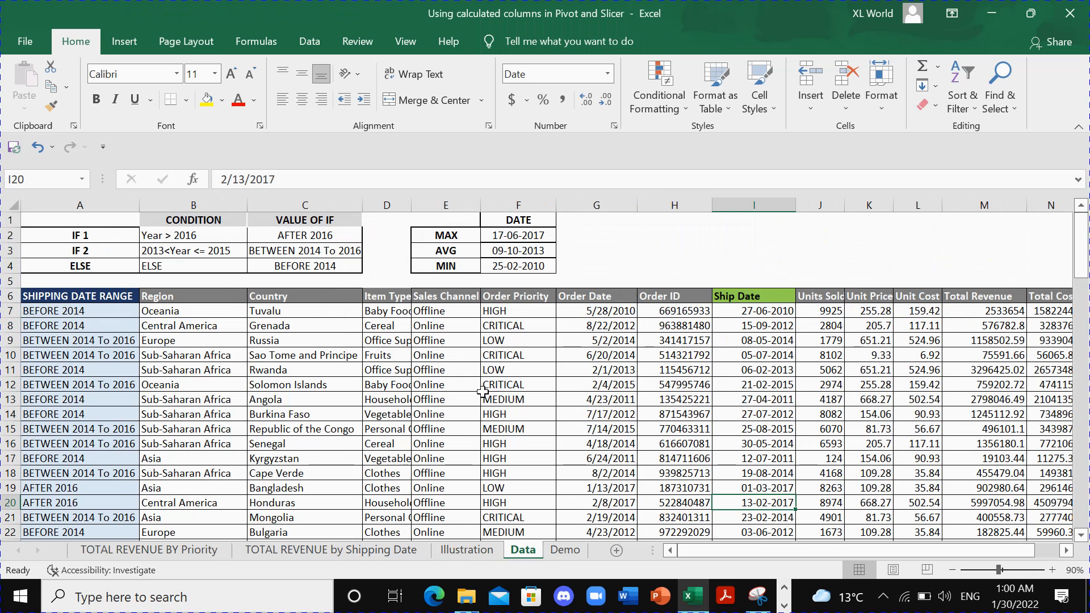
click(561, 550)
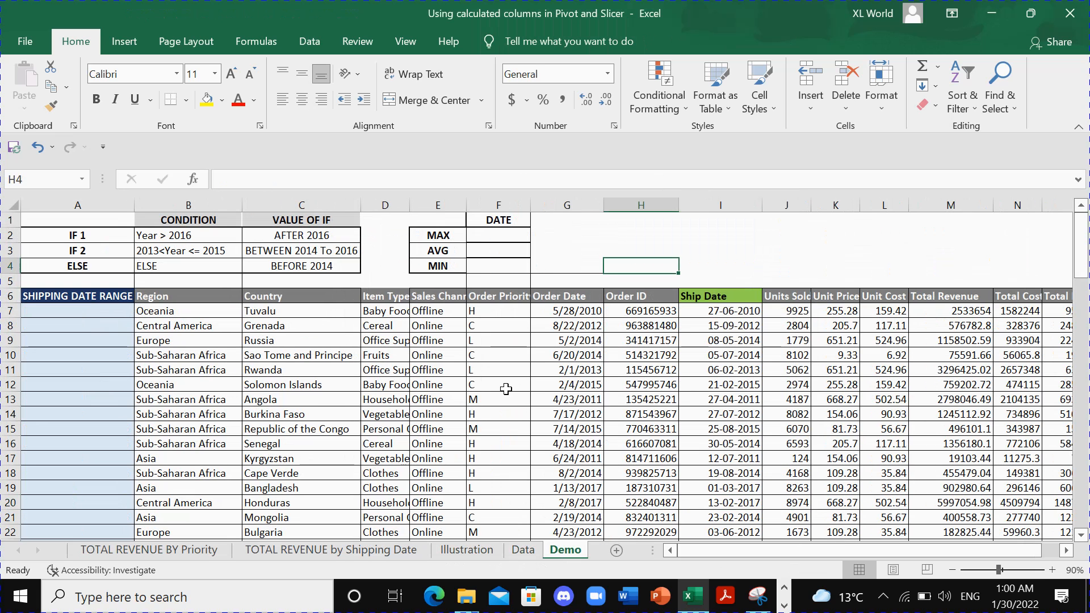
click(714, 298)
drag(716, 311, 717, 474)
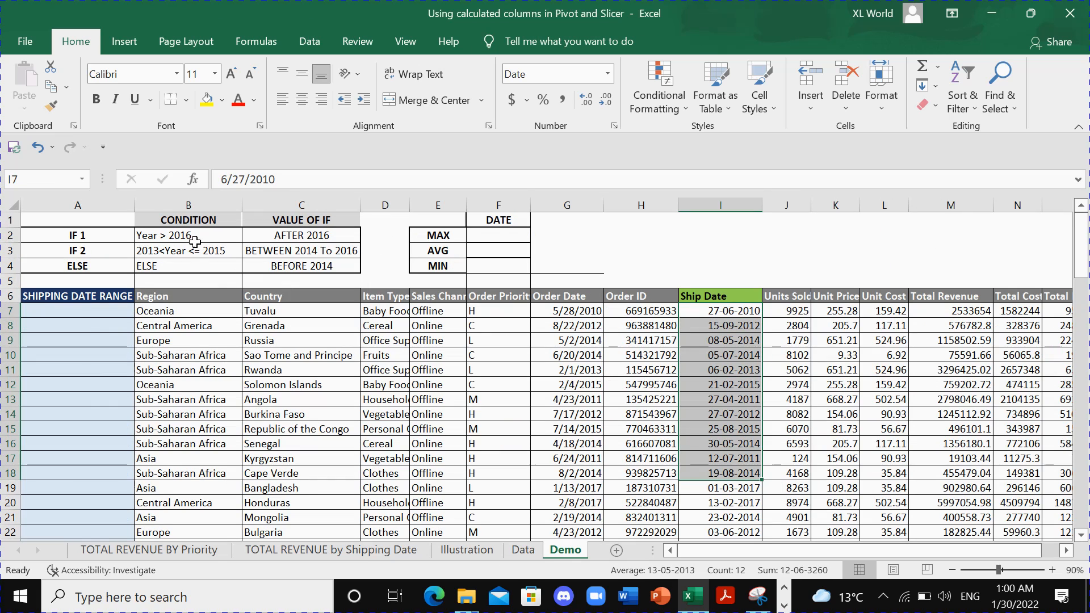
- Calculate the latest ship date in the MAX cell F2 with =MAX(I:I)
click(492, 235)
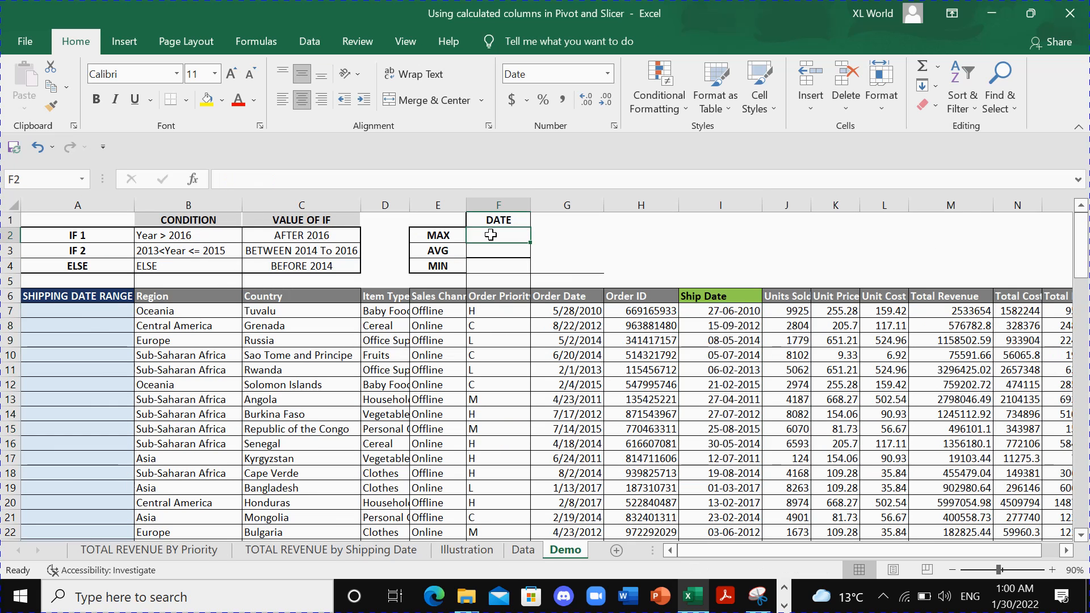
text(=MAX)
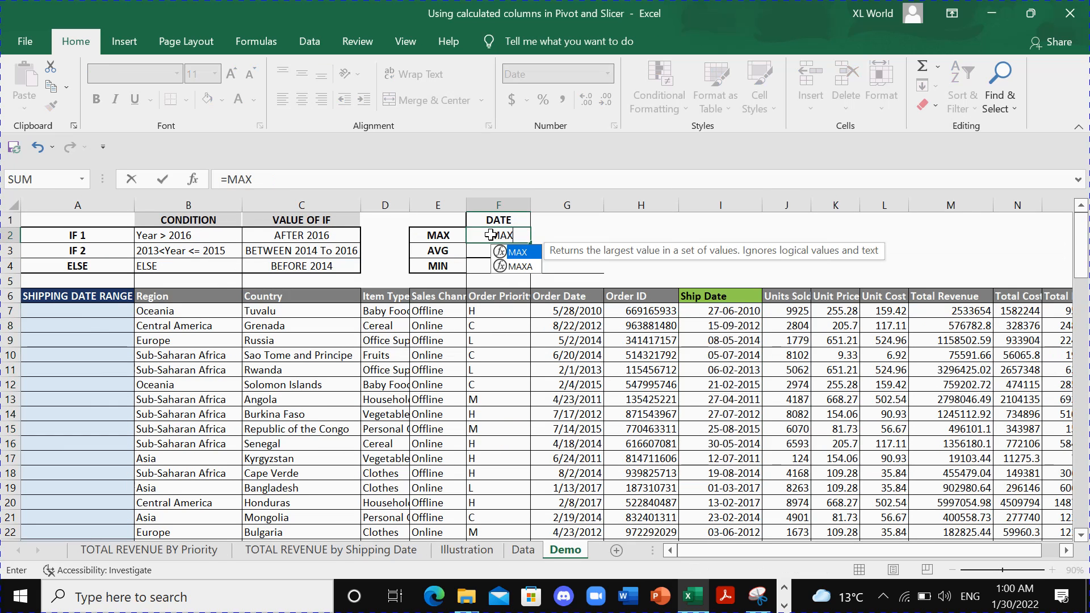
text(()
click(721, 206)
text())
key(Return)
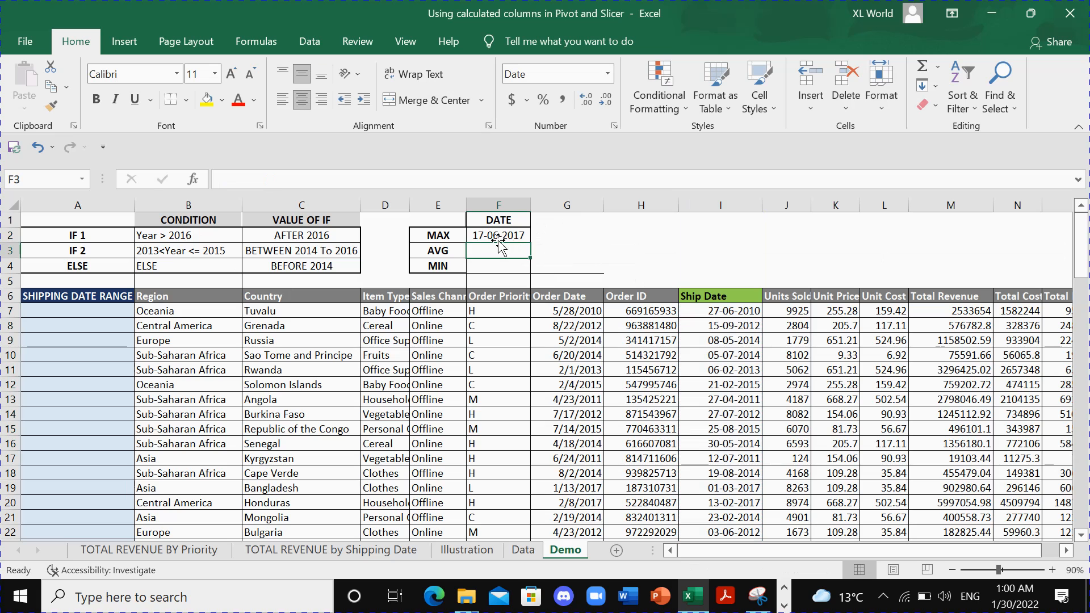
- Calculate the earliest ship date in the MIN cell F4 with =MIN(I:I)
drag(739, 311, 739, 399)
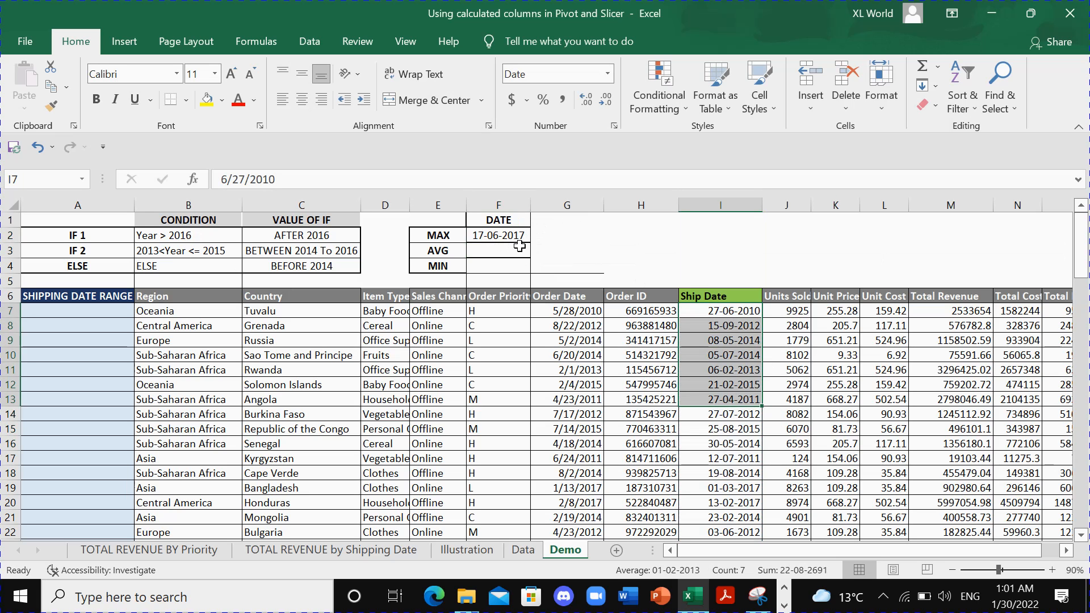
click(493, 265)
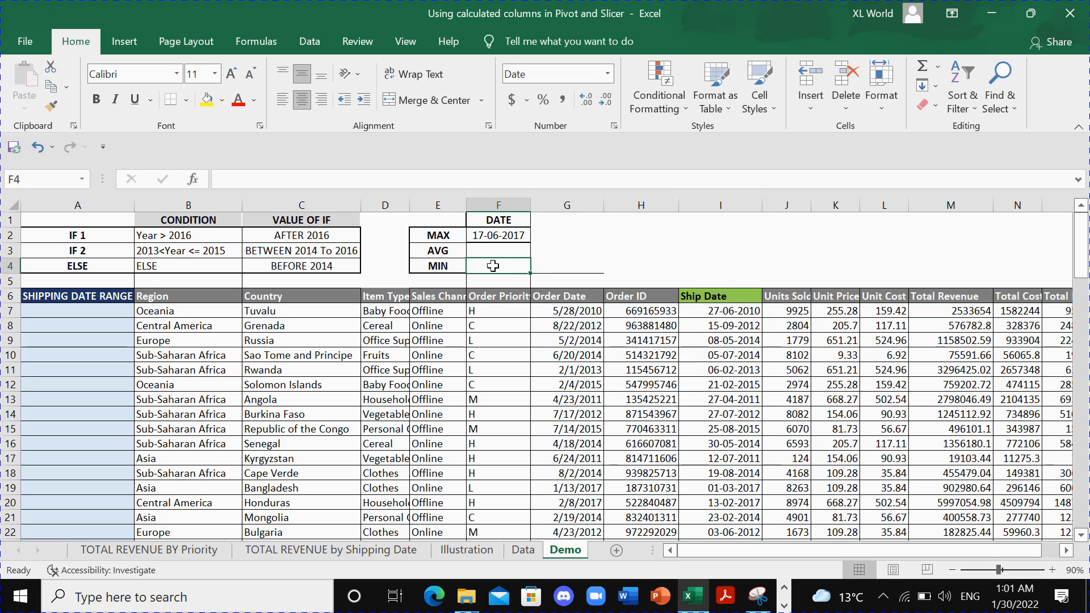
text(=MIN)
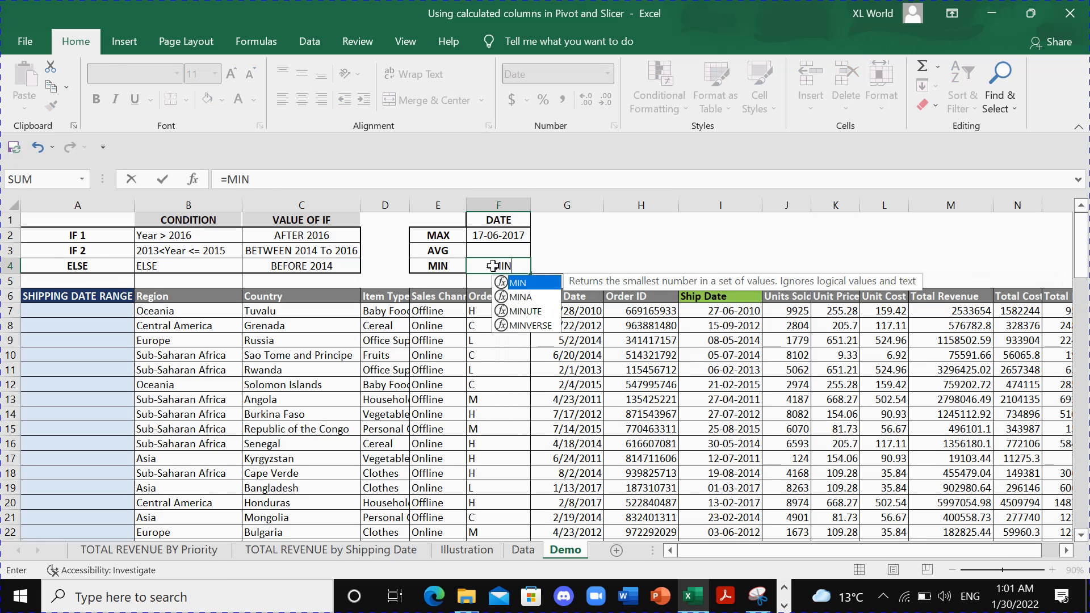
text(()
click(702, 205)
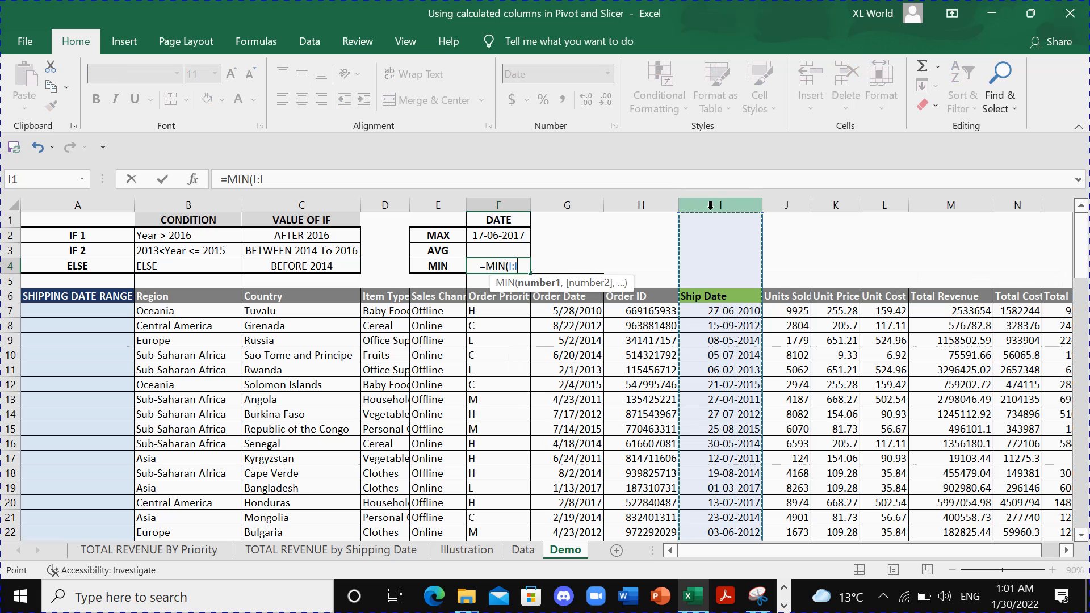
key(Return)
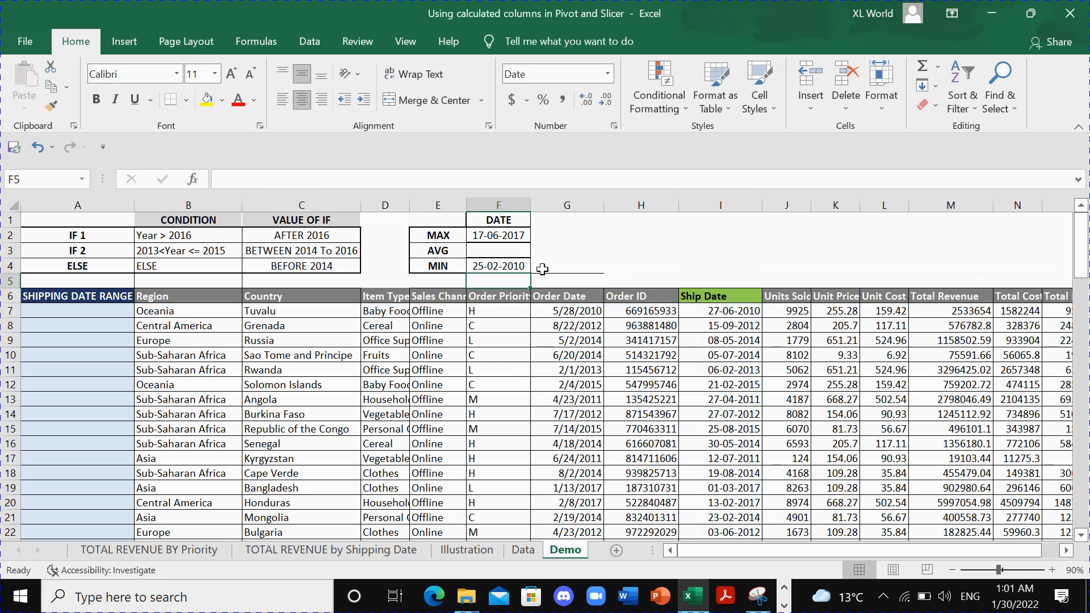
click(515, 250)
text(=)
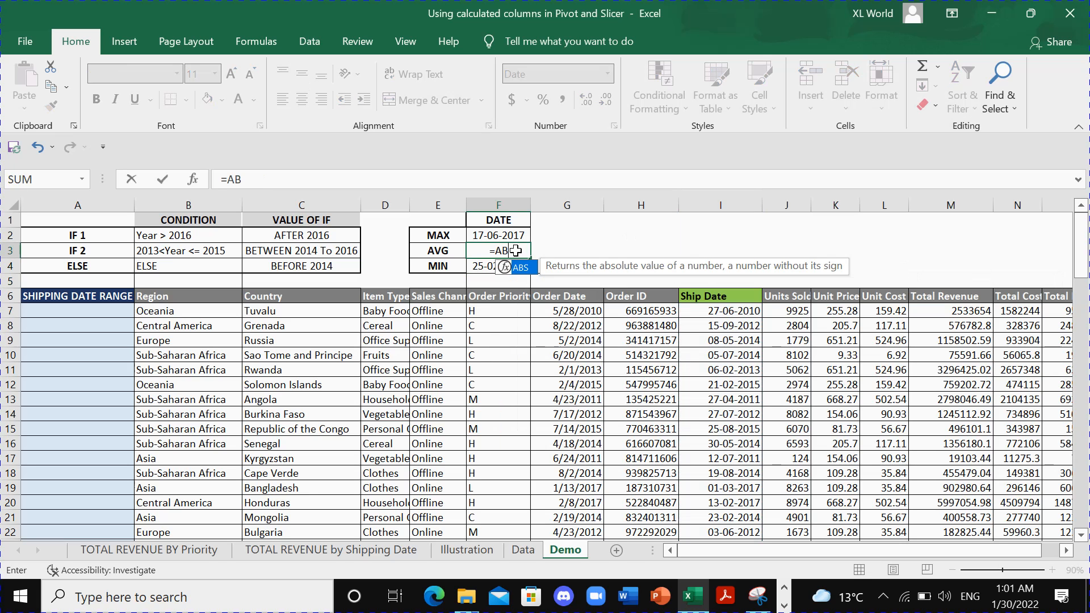
text(AVEG)
key(ctrl+Return)
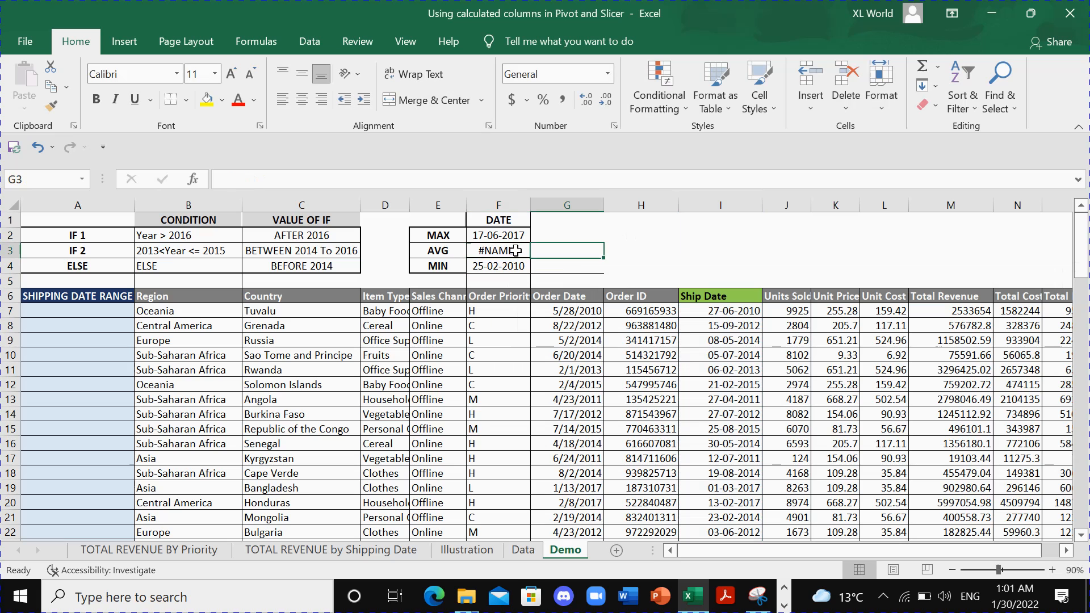
- Calculate the average ship date in the AVG cell F3 with =AVERAGE(I:I)
text(=AVE)
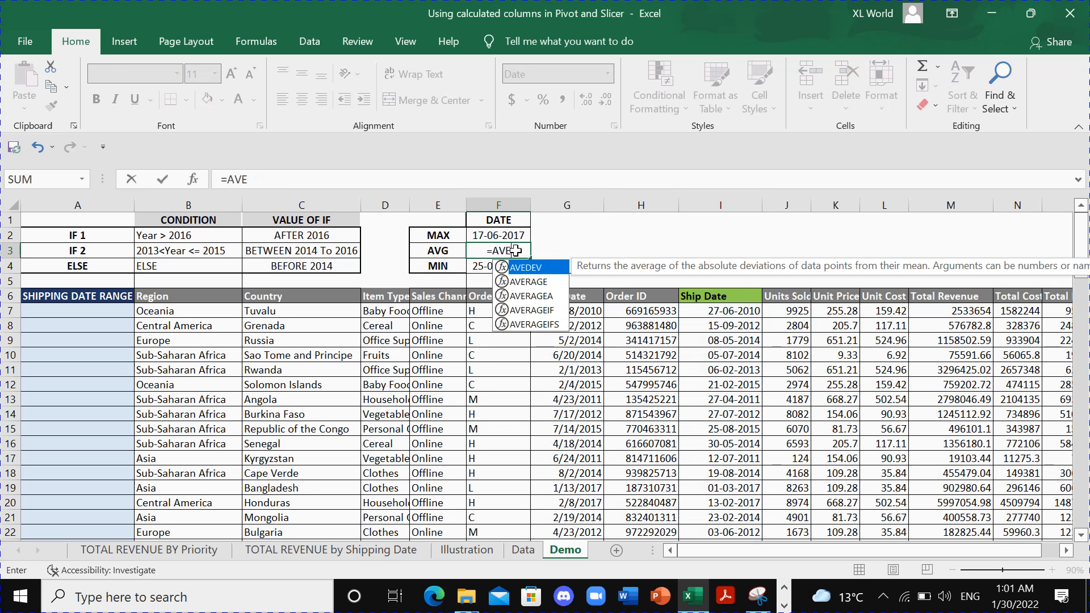
text(R)
key(Tab)
click(710, 204)
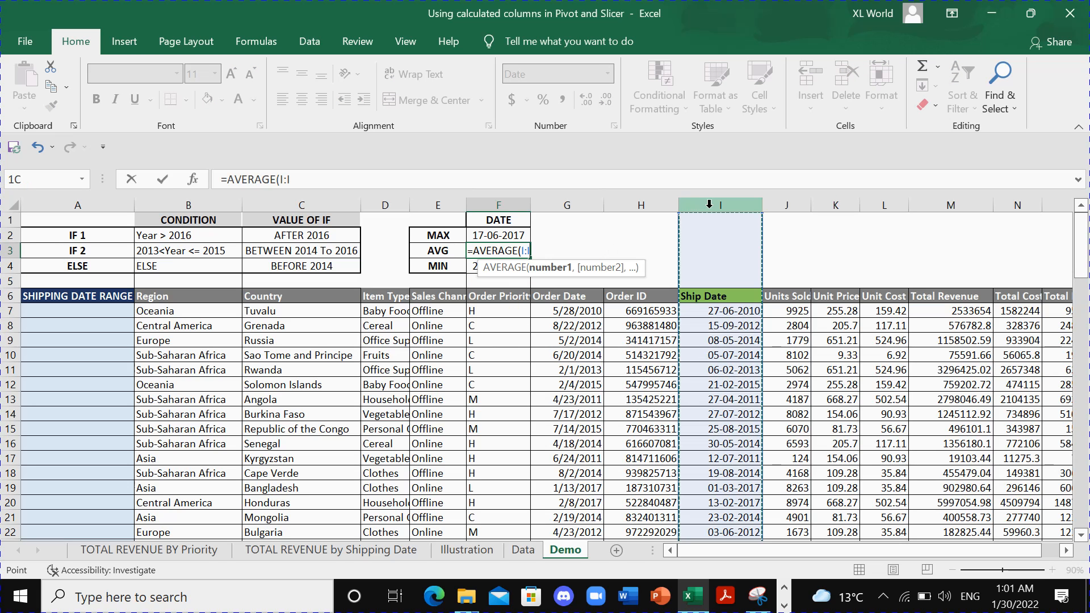
text())
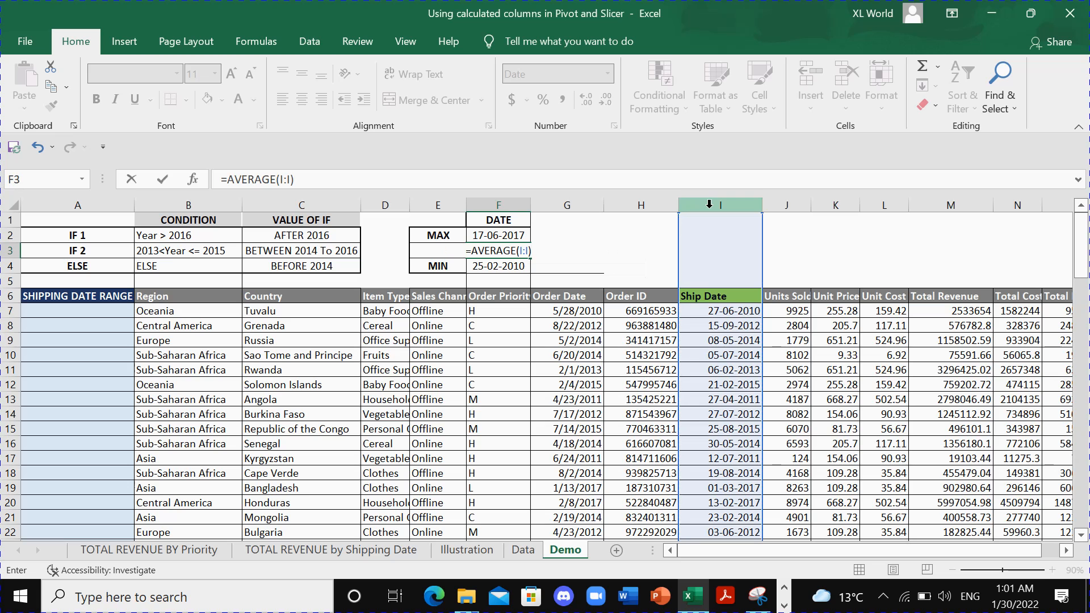
key(Return)
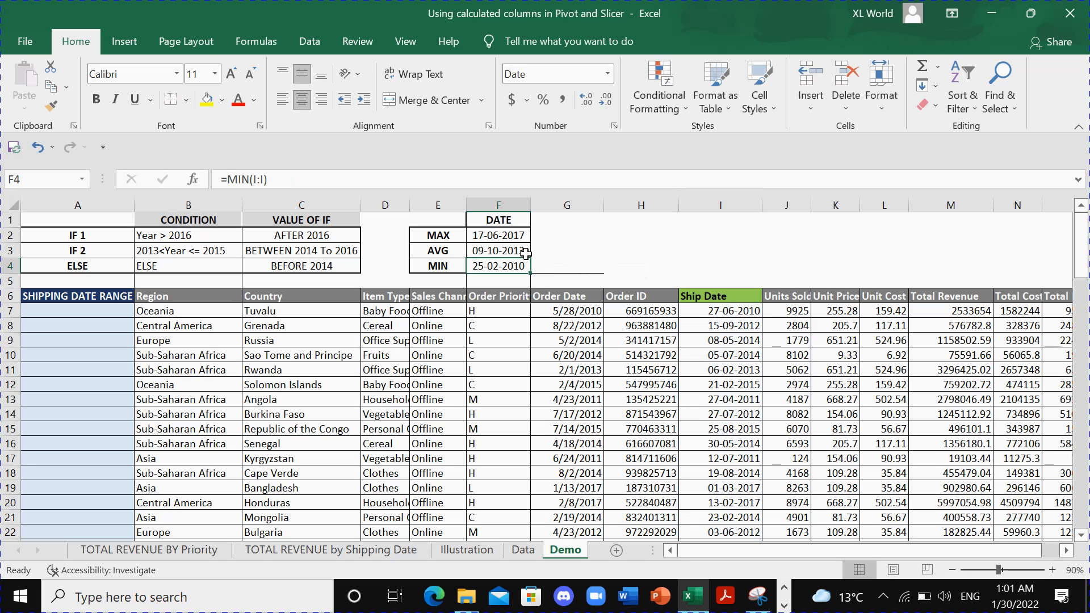
- Review the MAX, AVG and MIN ship dates in cells F2 to F4
drag(517, 235, 518, 256)
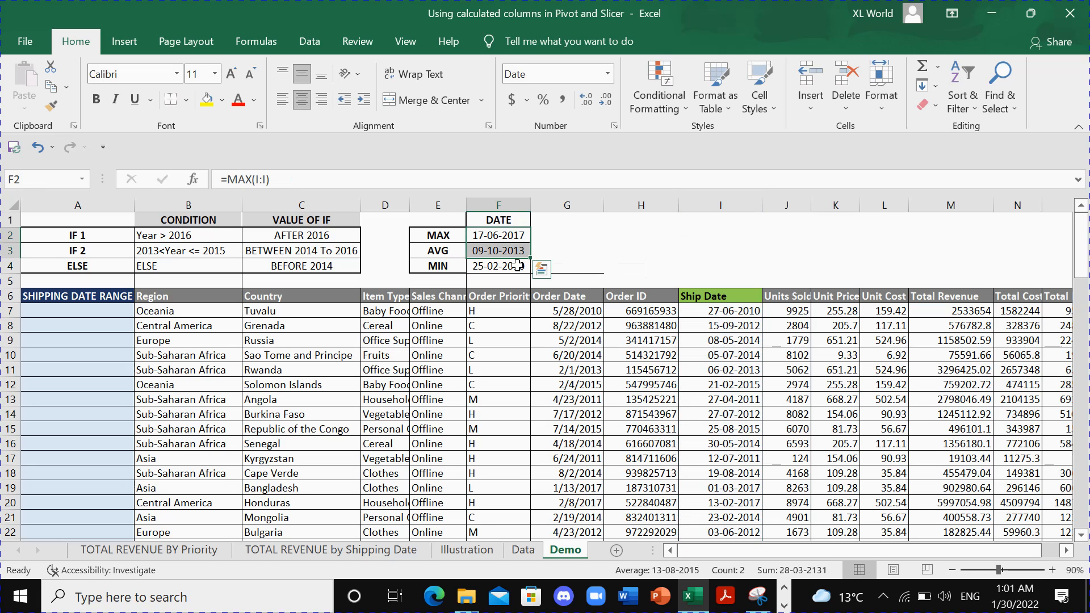
click(518, 266)
click(520, 237)
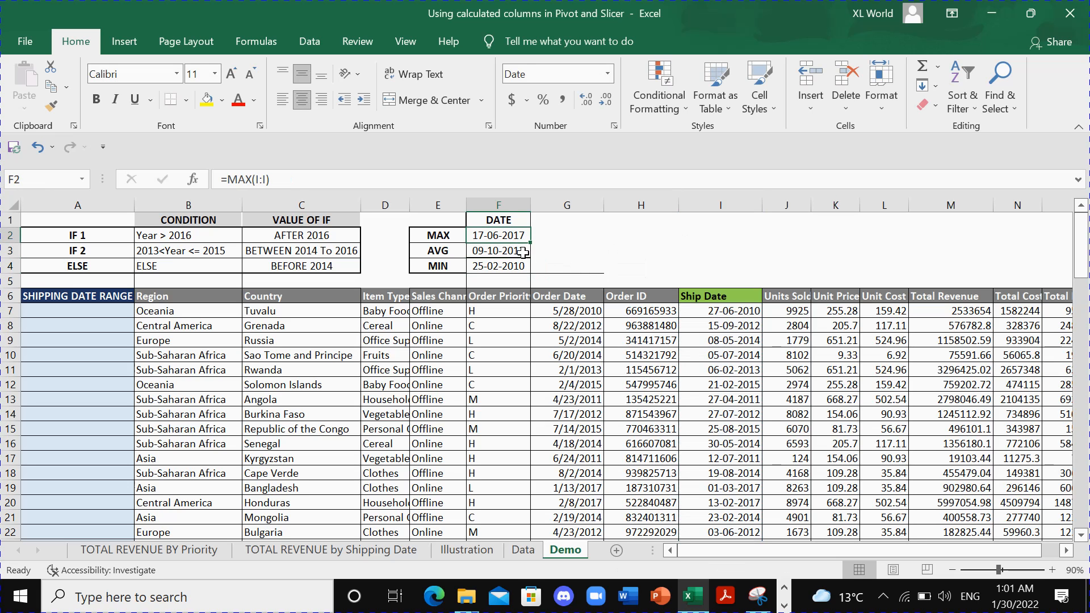
click(520, 253)
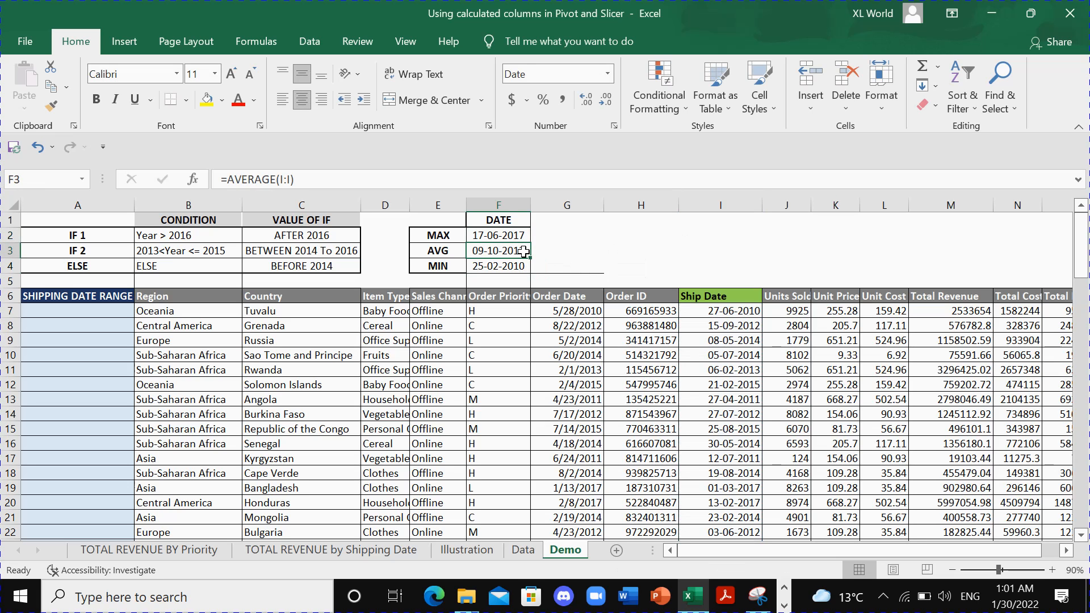
drag(513, 235, 509, 264)
click(583, 258)
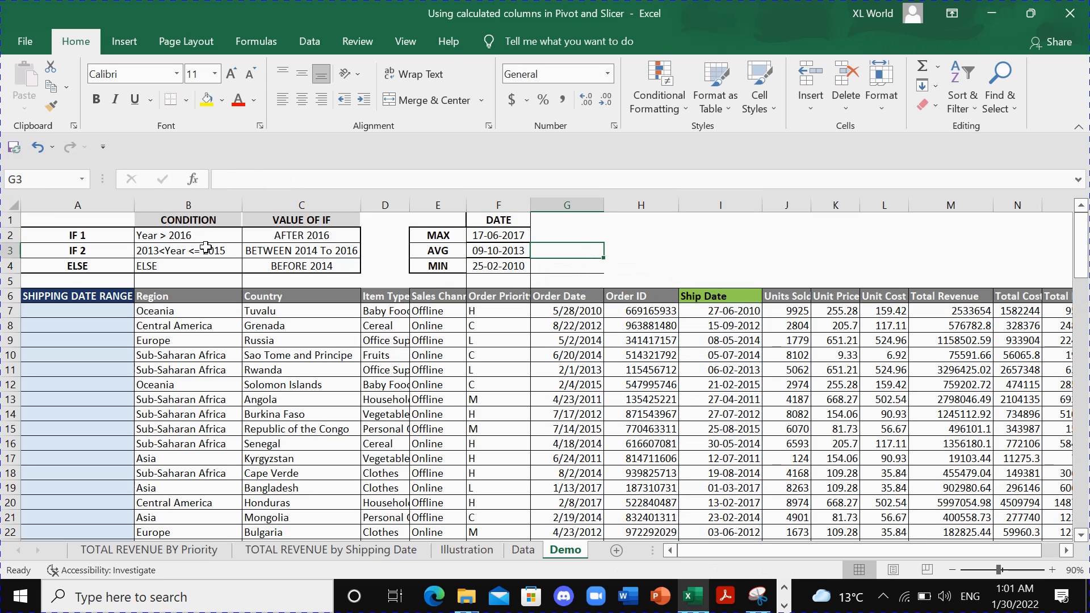
- Examine each CONDITION in B2 to B4 with its VALUE OF IF entry, and check the empty SHIPPING DATE RANGE column
drag(198, 236, 199, 267)
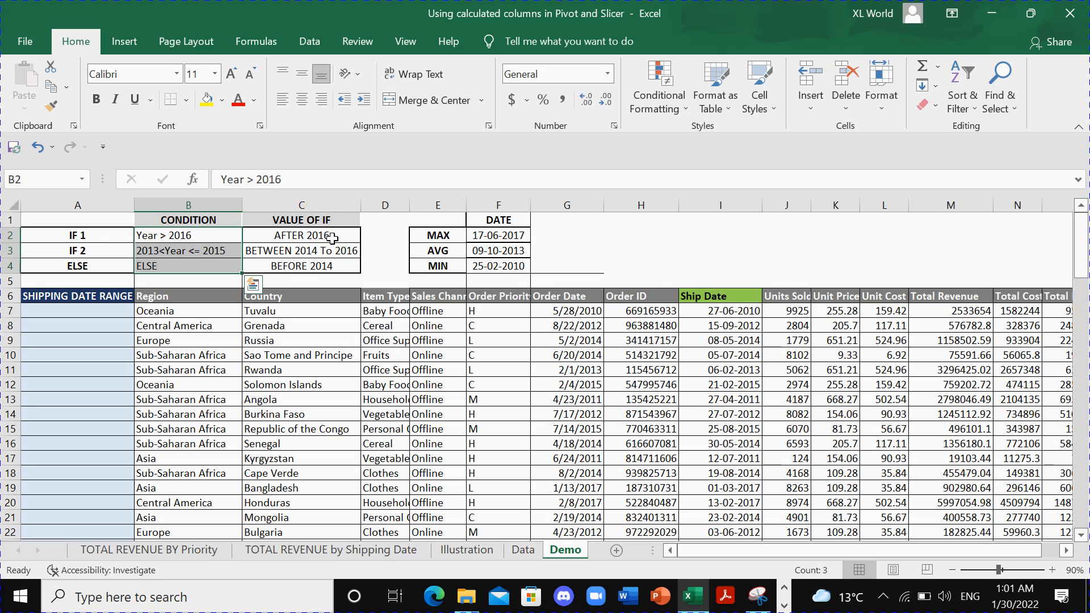
click(480, 235)
click(204, 237)
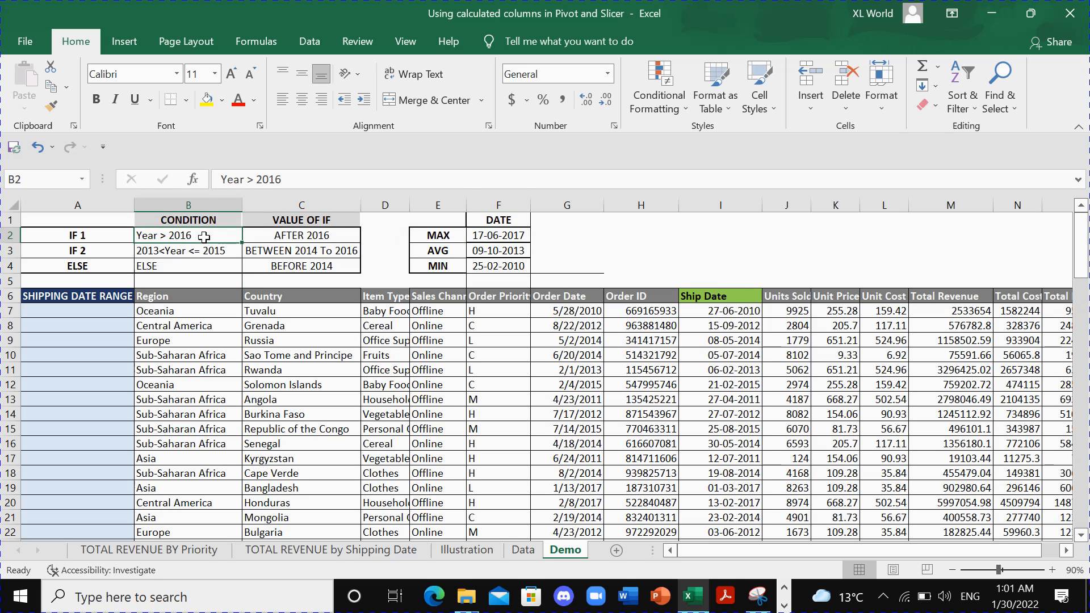
click(286, 236)
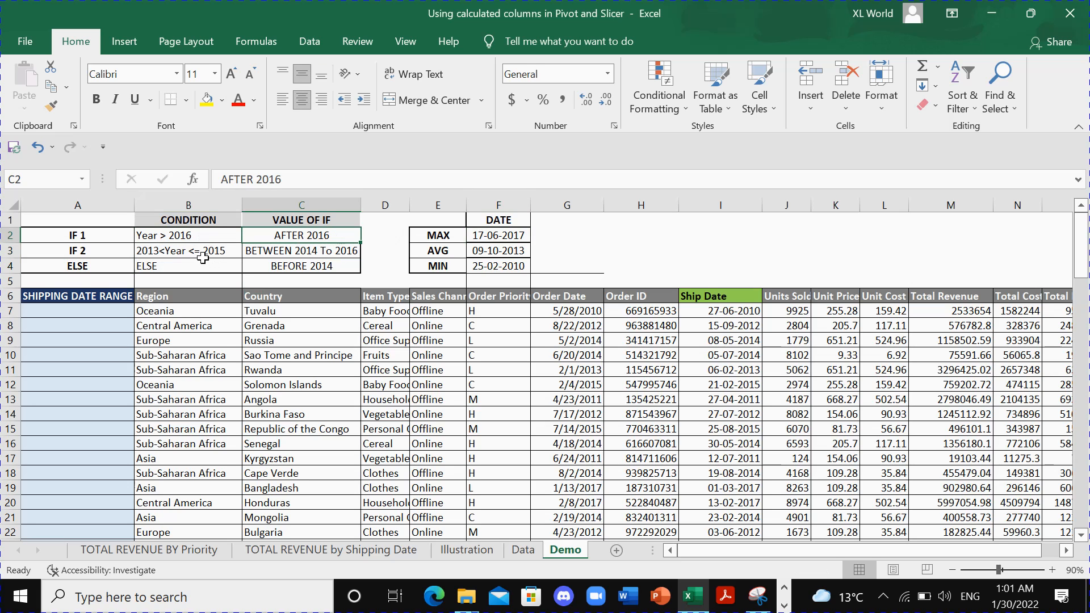
click(168, 254)
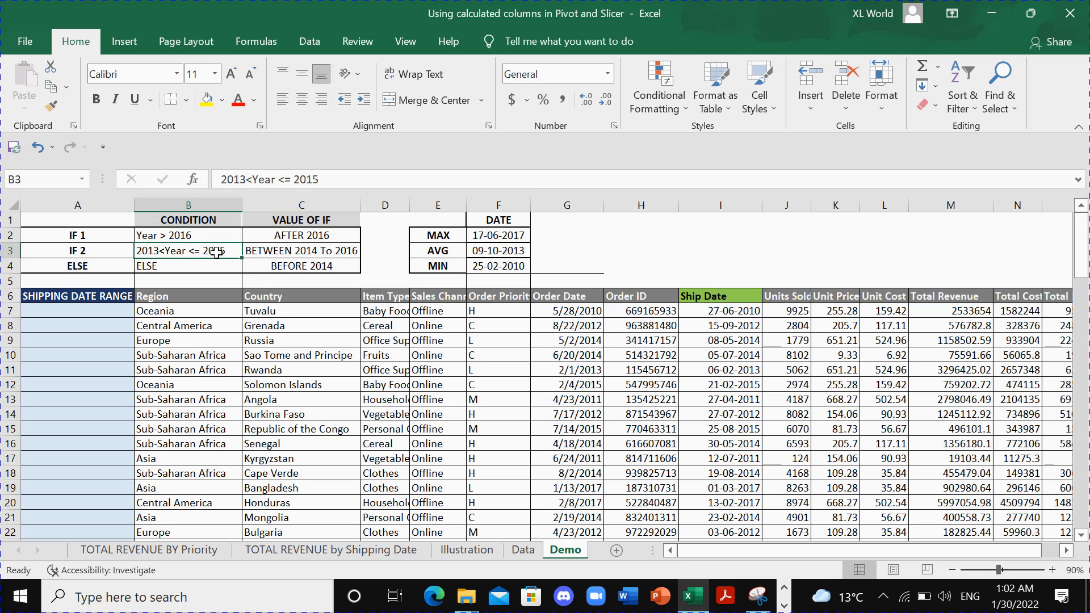
click(281, 255)
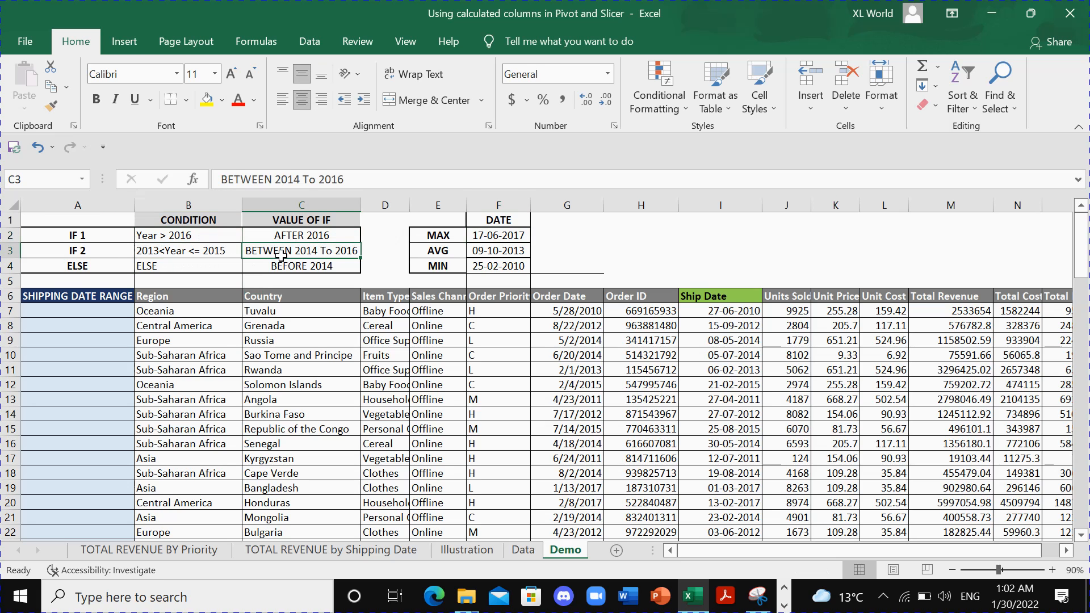
click(187, 266)
click(284, 268)
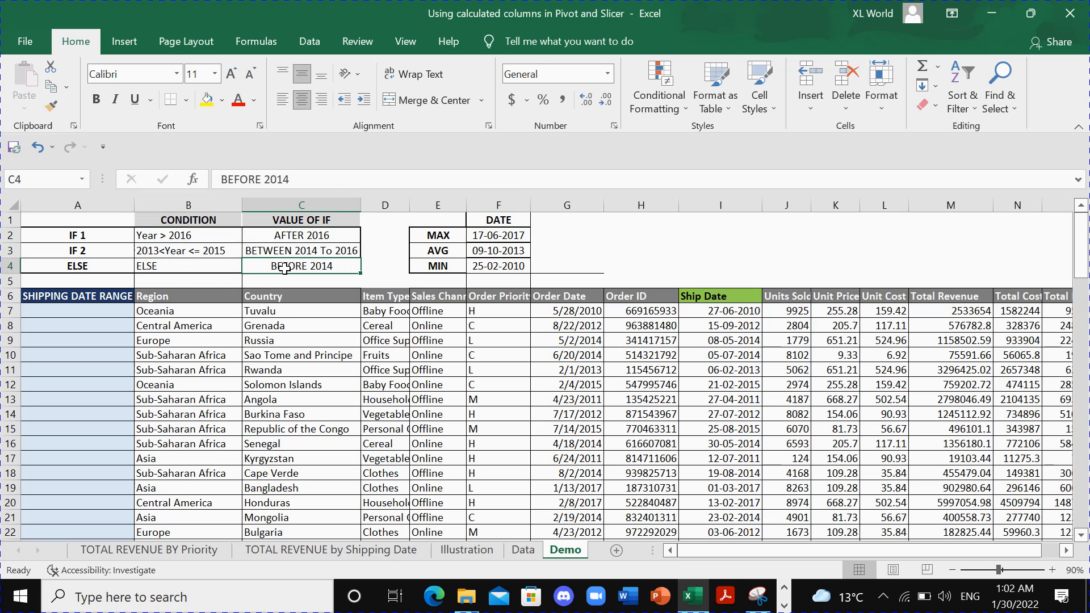
click(111, 313)
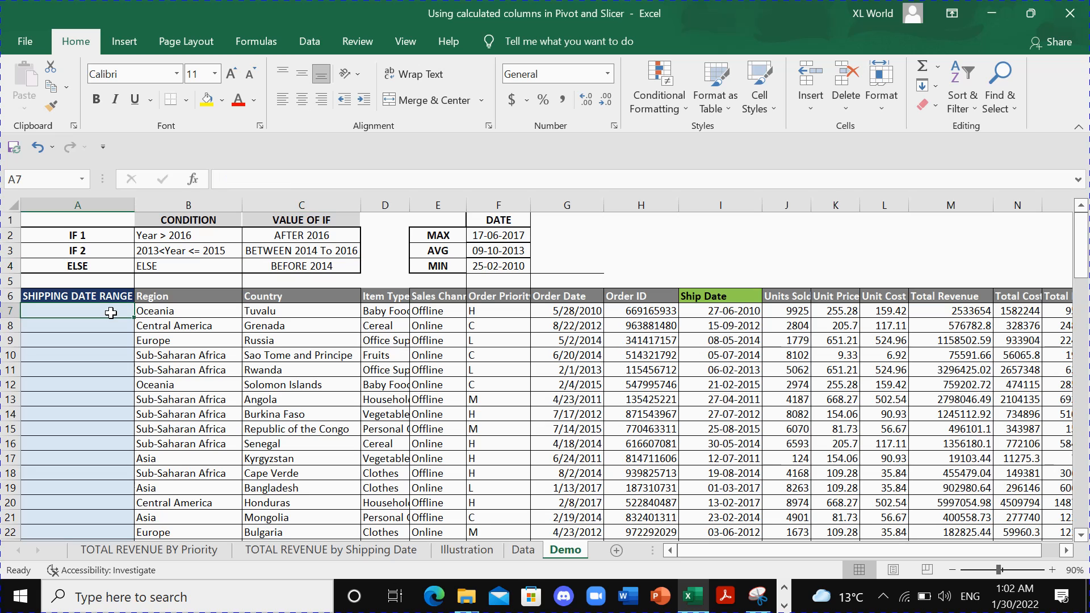
click(105, 296)
click(105, 205)
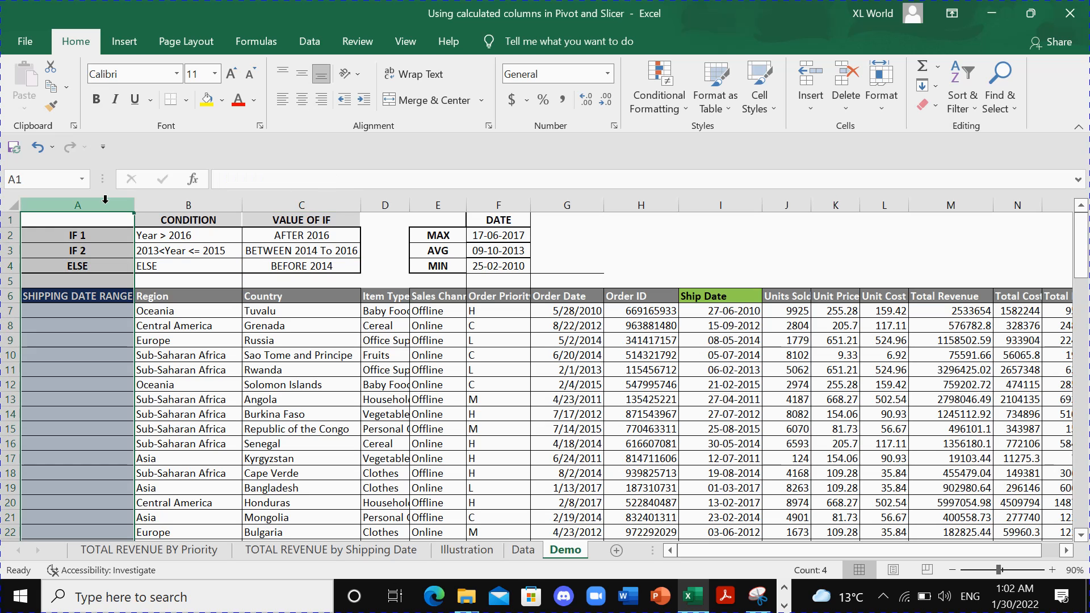
- Start an IF formula in cell A7 testing whether the ship date's year is after 2016: =IF(YEAR(I7)>2016,
click(116, 313)
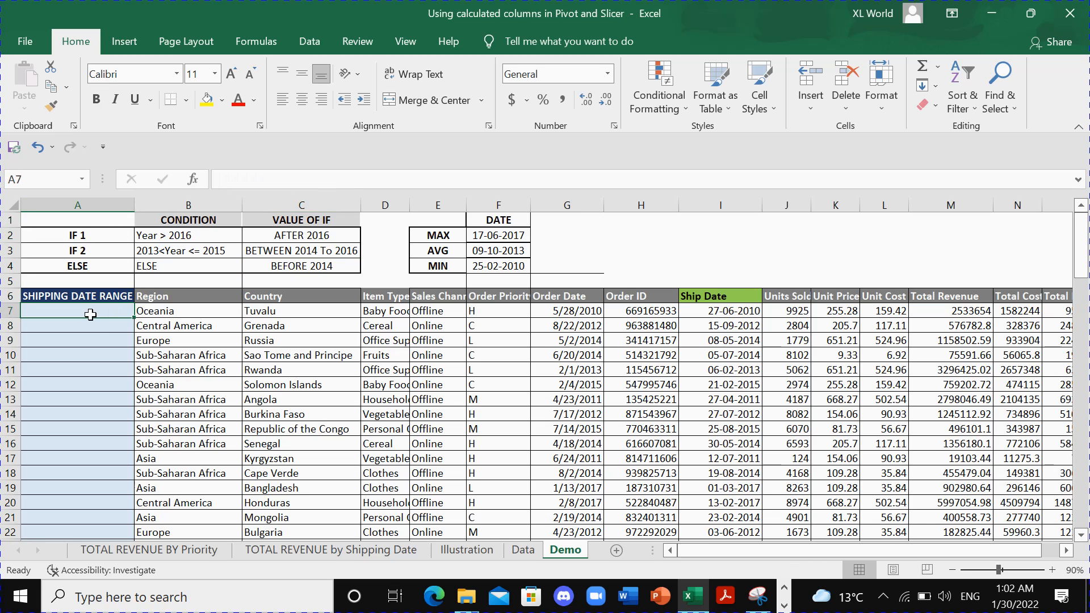
text(=IF)
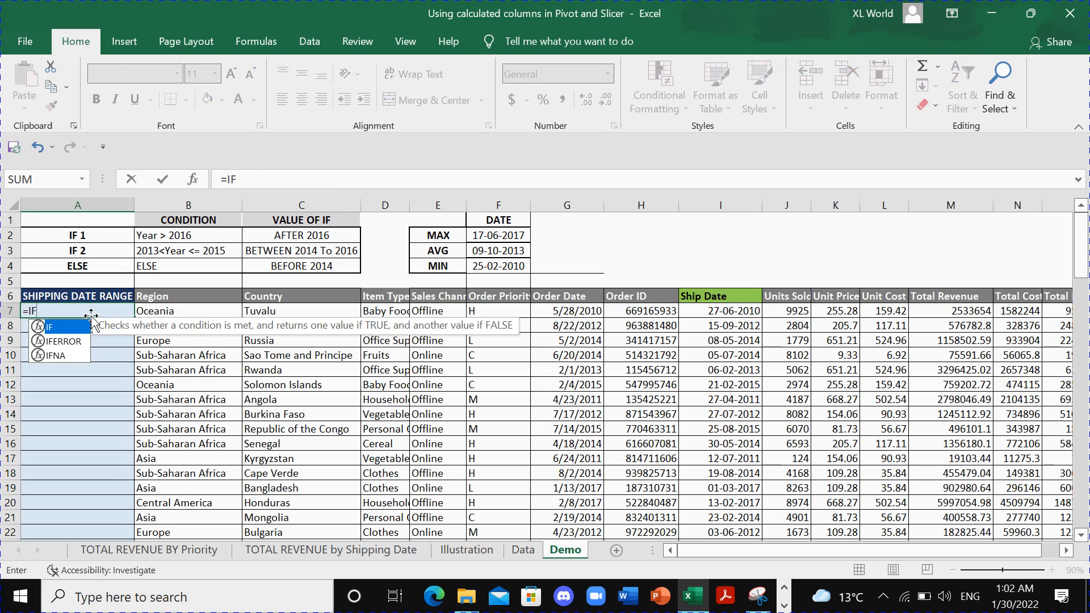
text(()
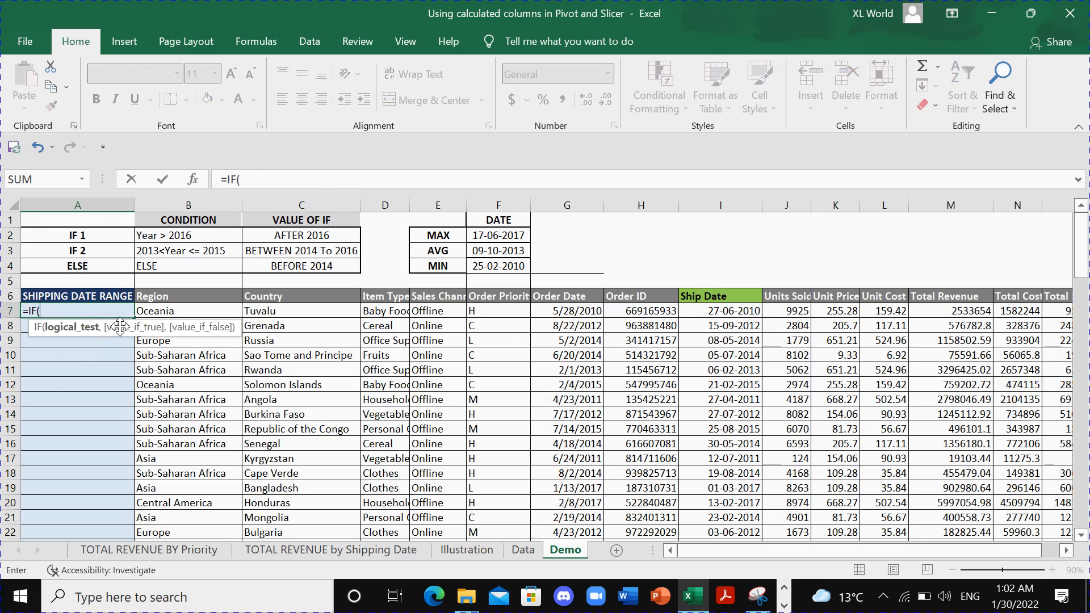
text(YEAR)
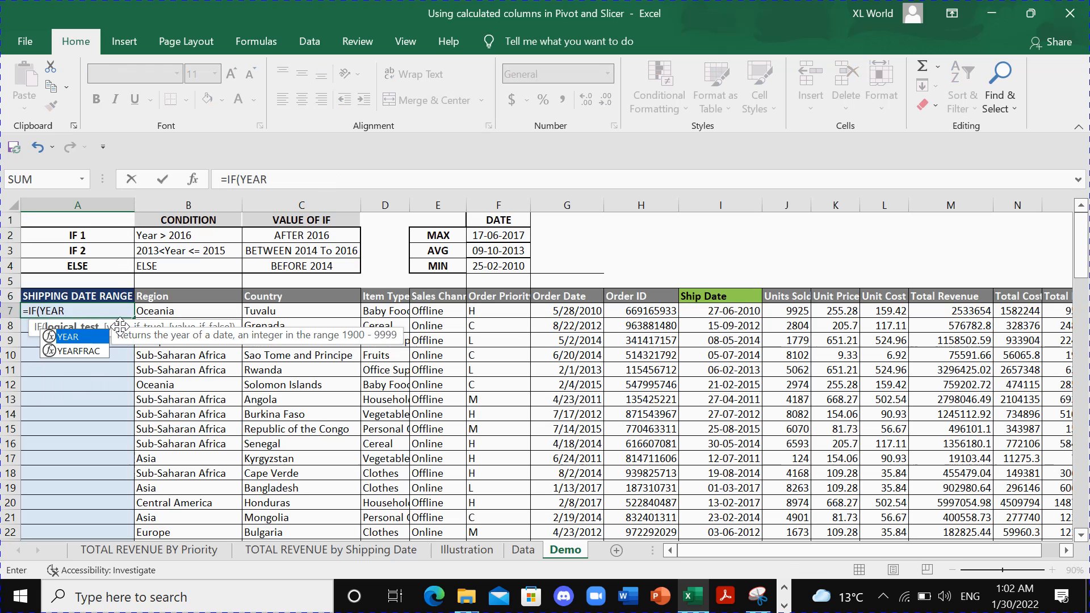
text(()
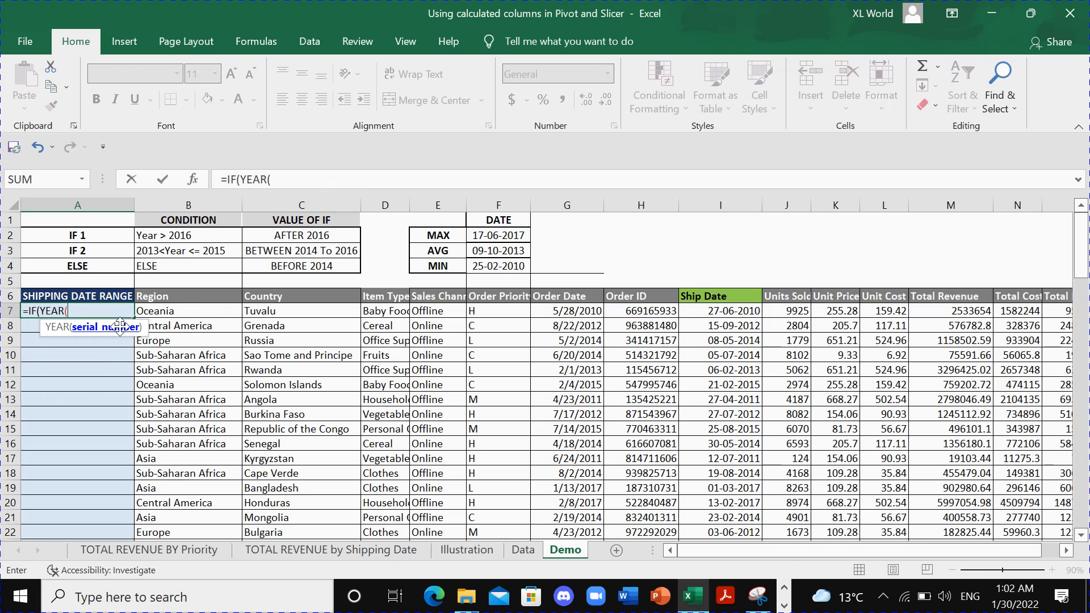
click(691, 310)
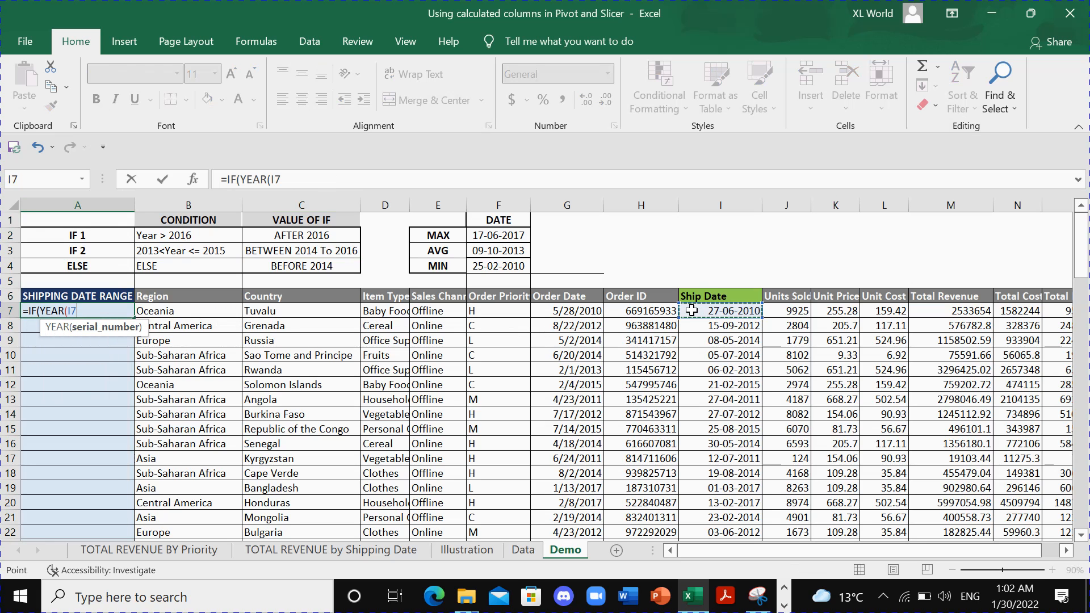
text()>)
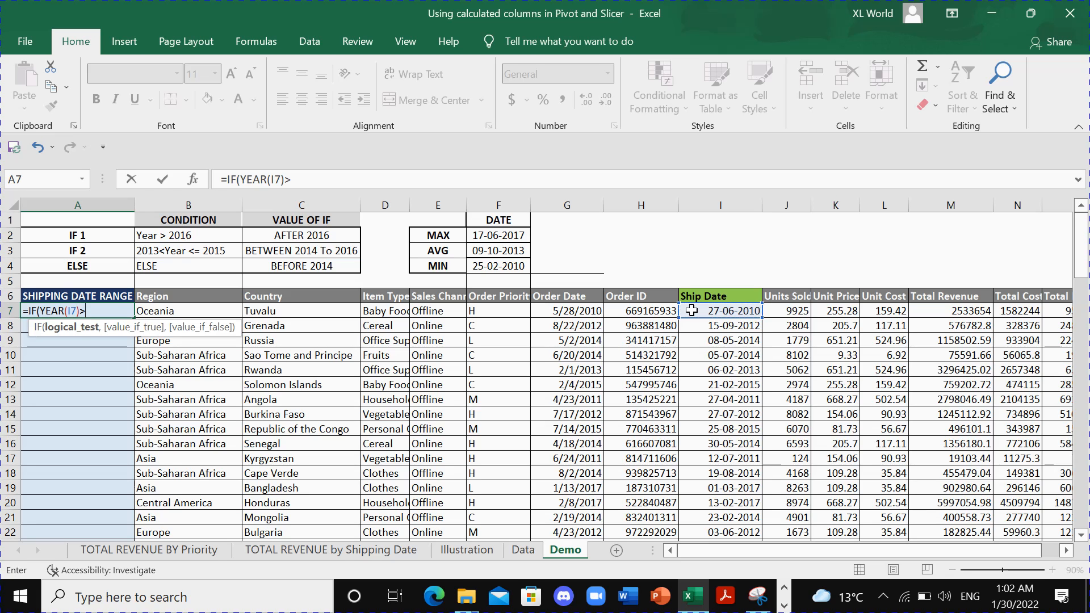
text(2016,)
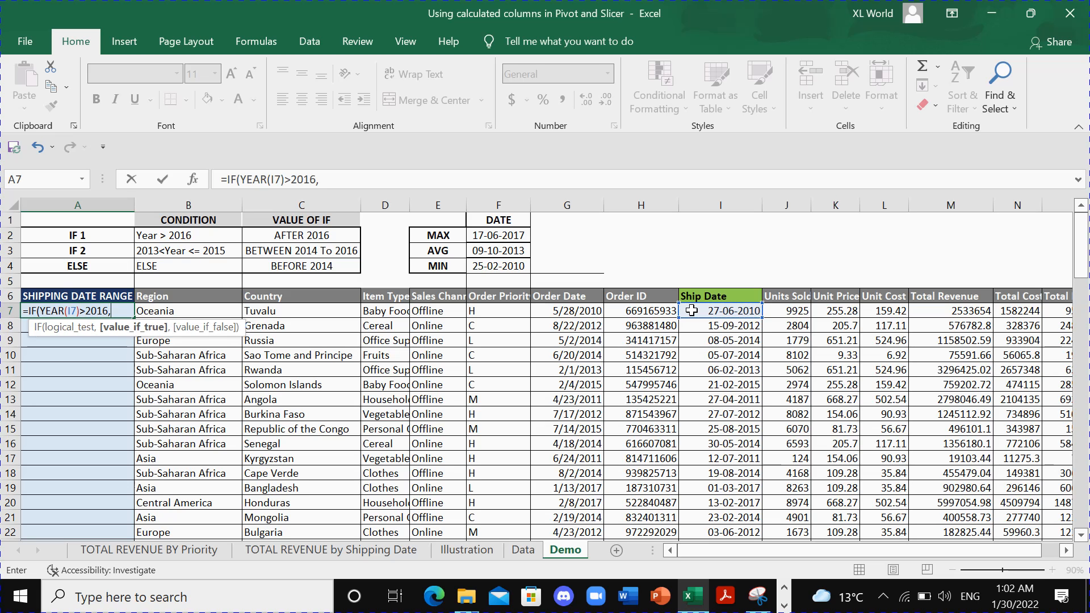
click(305, 237)
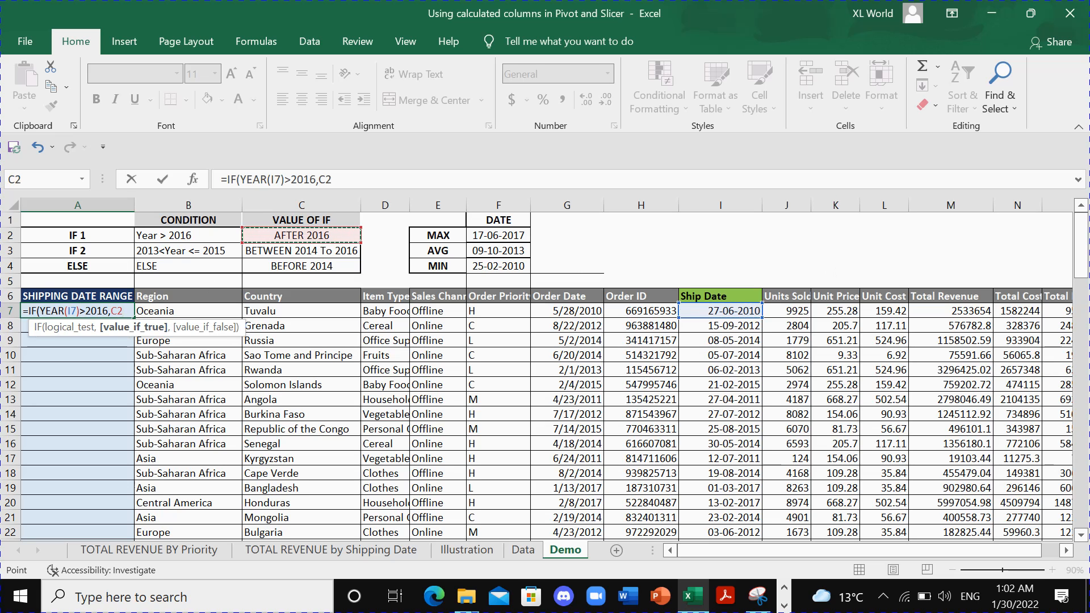
key(F2)
key(F4)
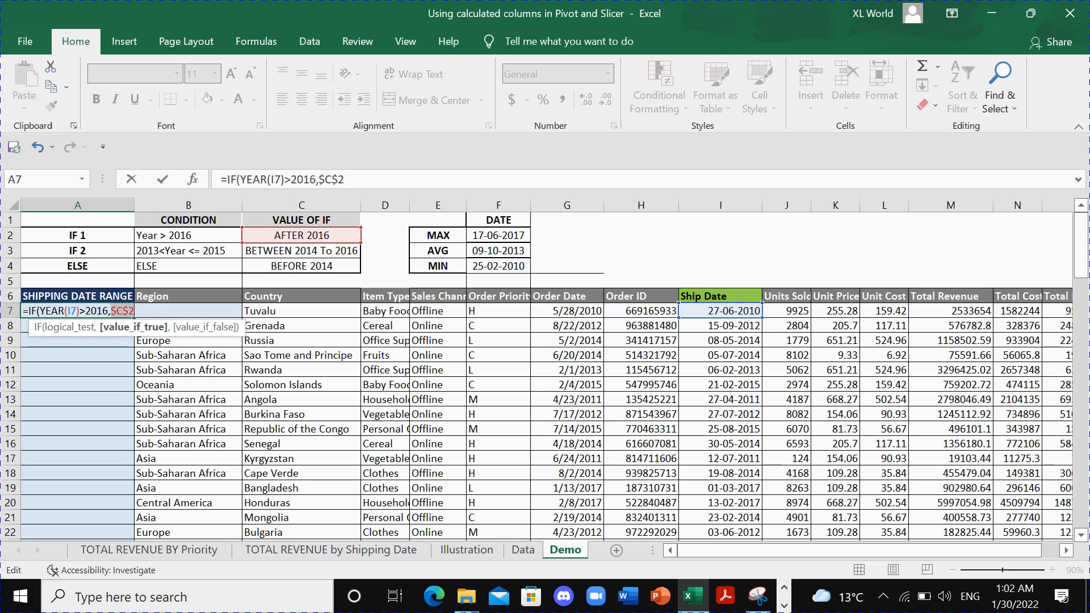
text(,)
key(BackSpace)
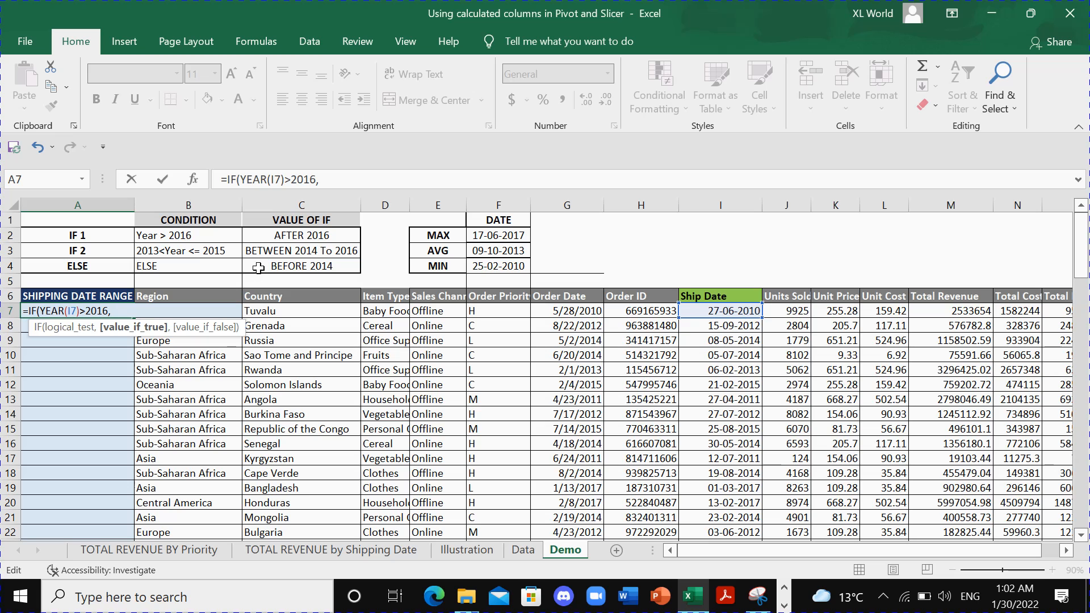
- Use C2 as the A7 formula's value if true and nest a second IF testing YEAR(I7)>2013 as its value if false
click(274, 232)
text(,)
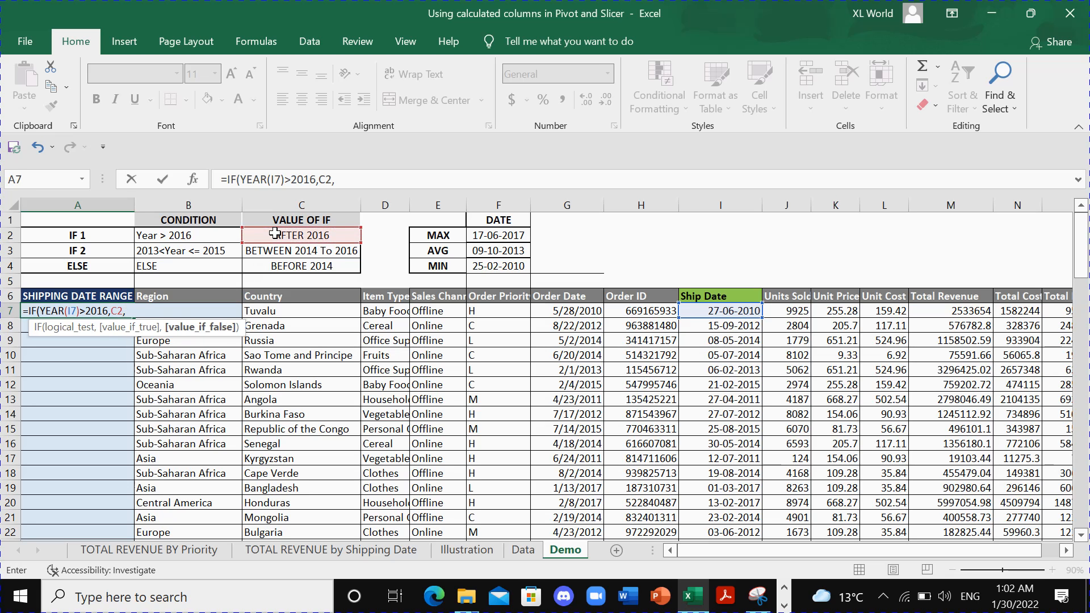
text(IF()
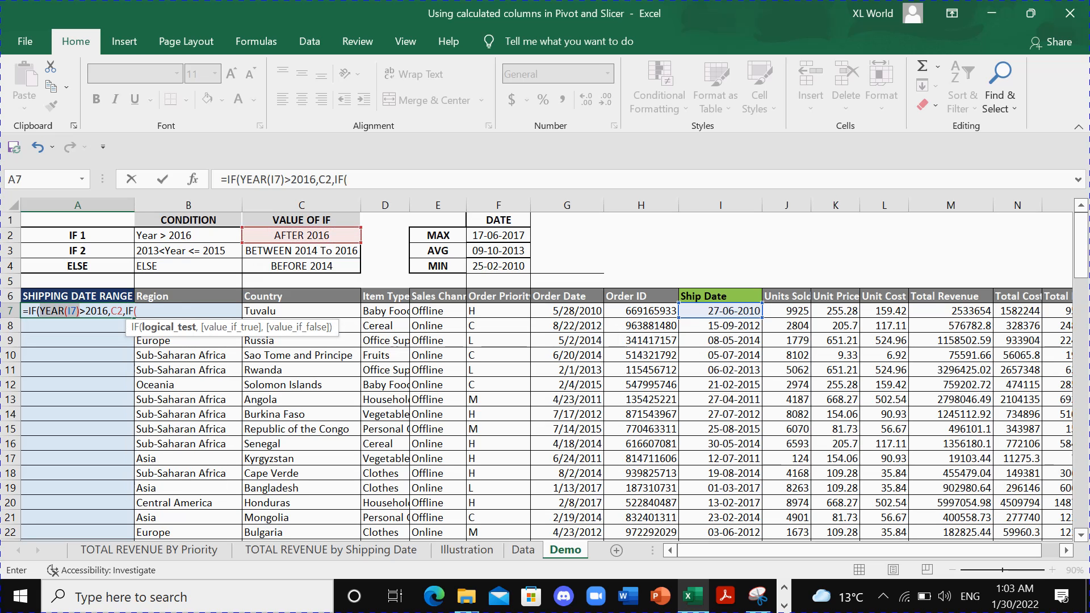
click(40, 311)
key(ctrl+c)
click(138, 311)
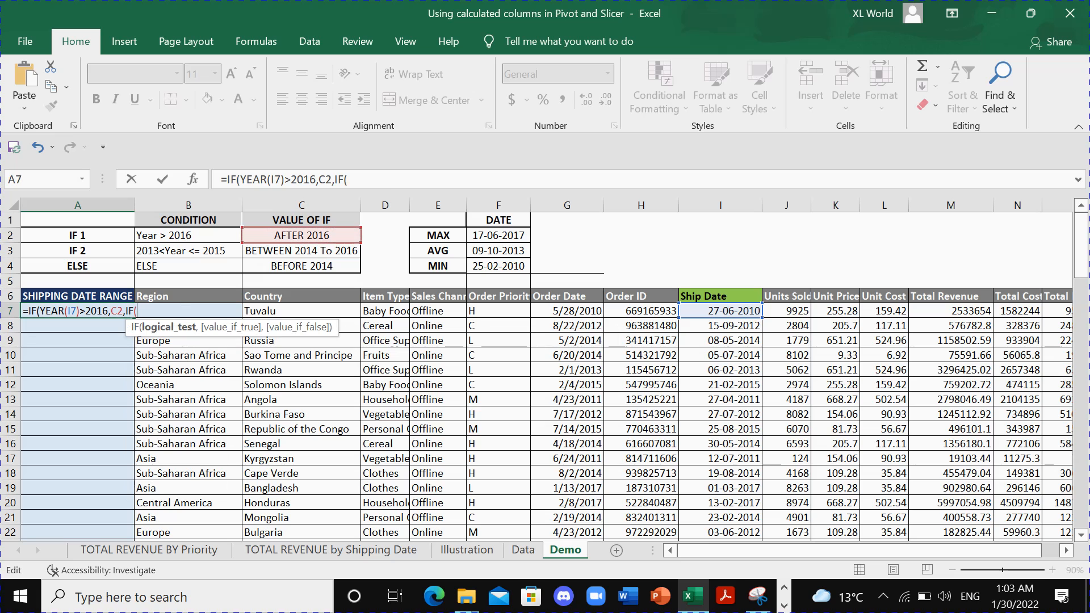
key(ctrl+v)
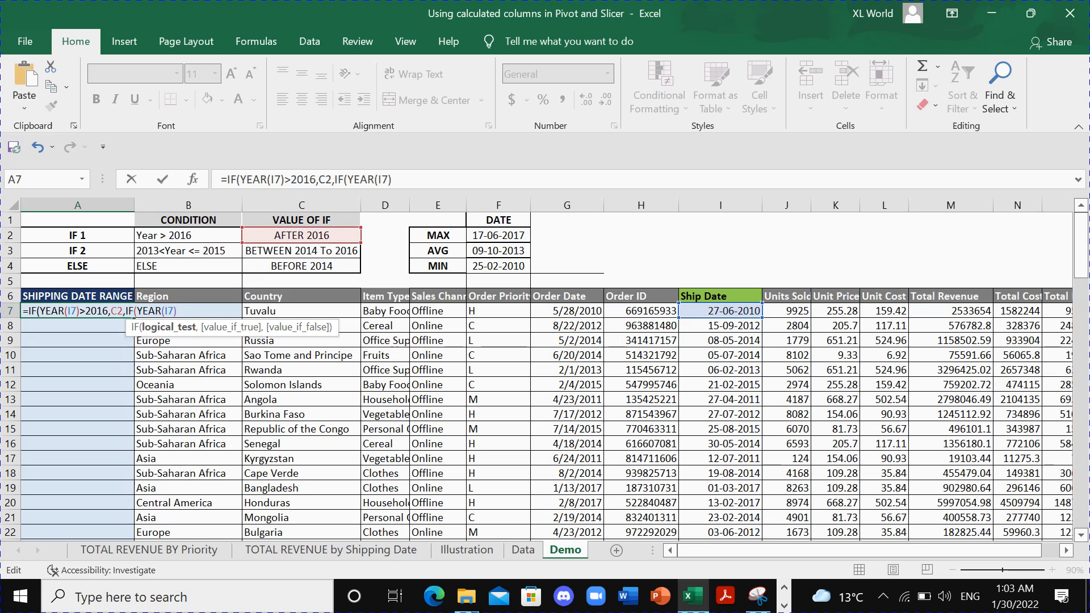
text(>2013,)
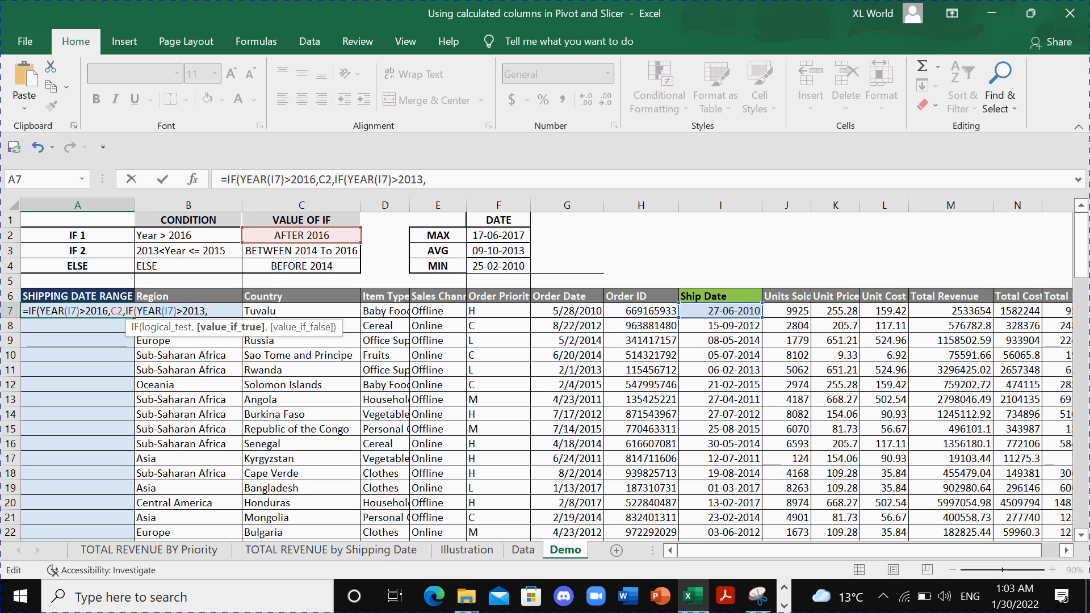
- Complete the nested IF in A7 with C3 as value if true and C4 as value if false, closing both functions
click(276, 253)
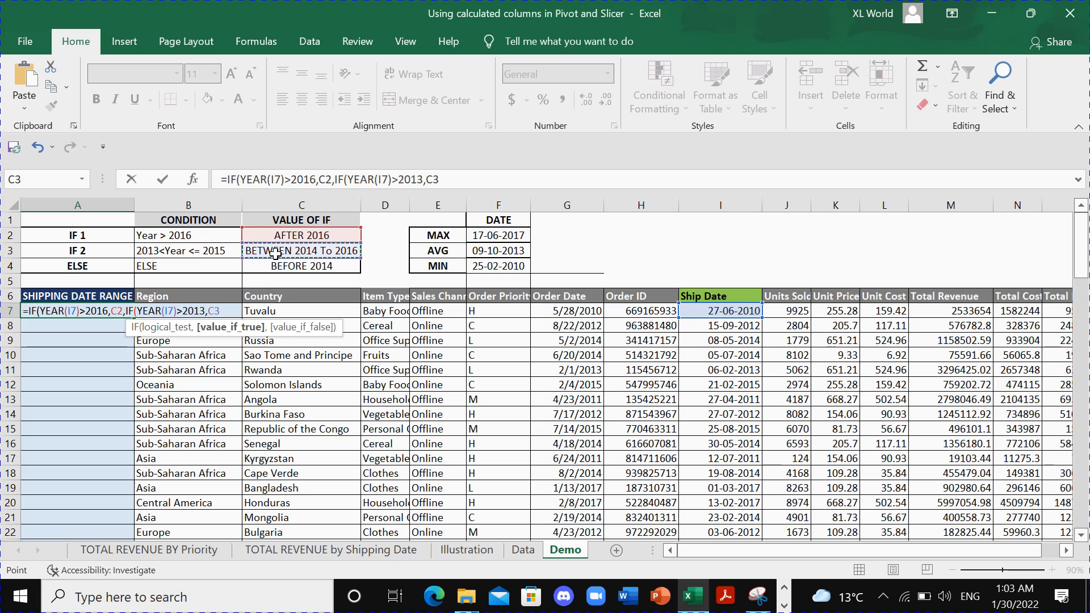
text(,)
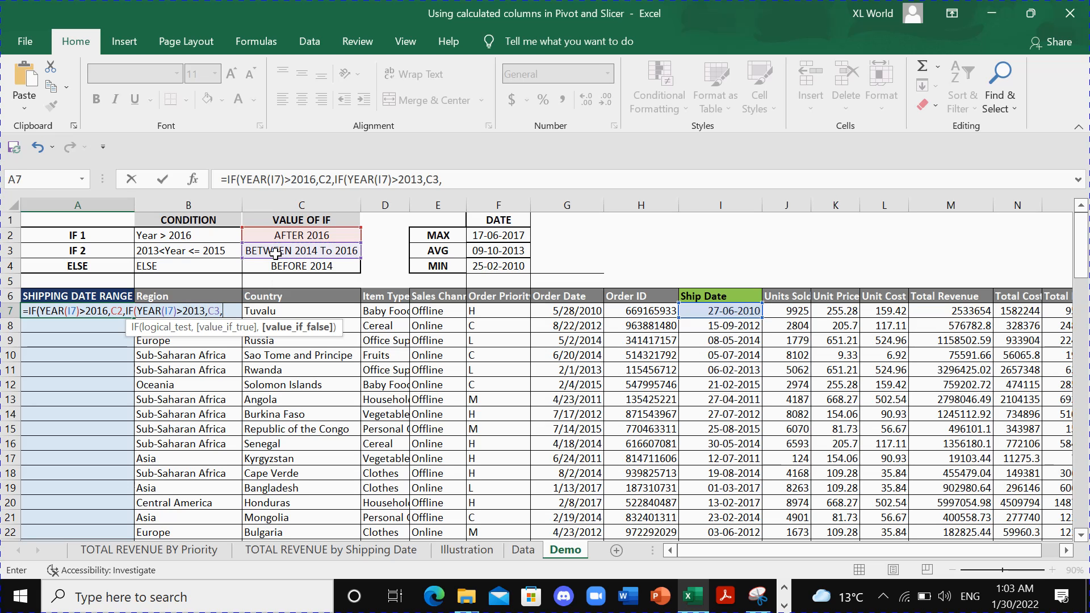
click(284, 267)
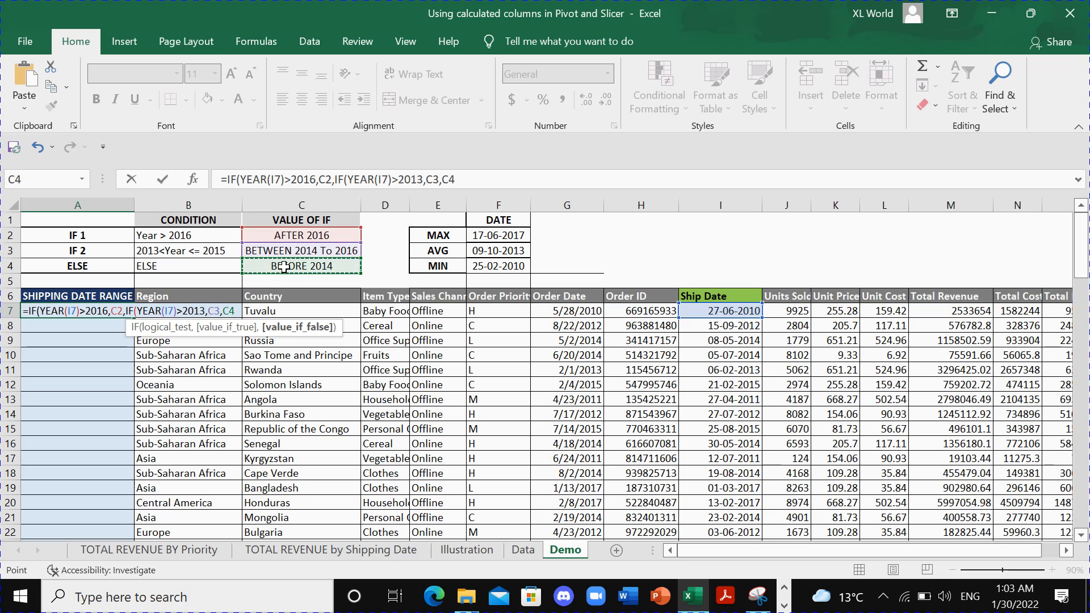
text())
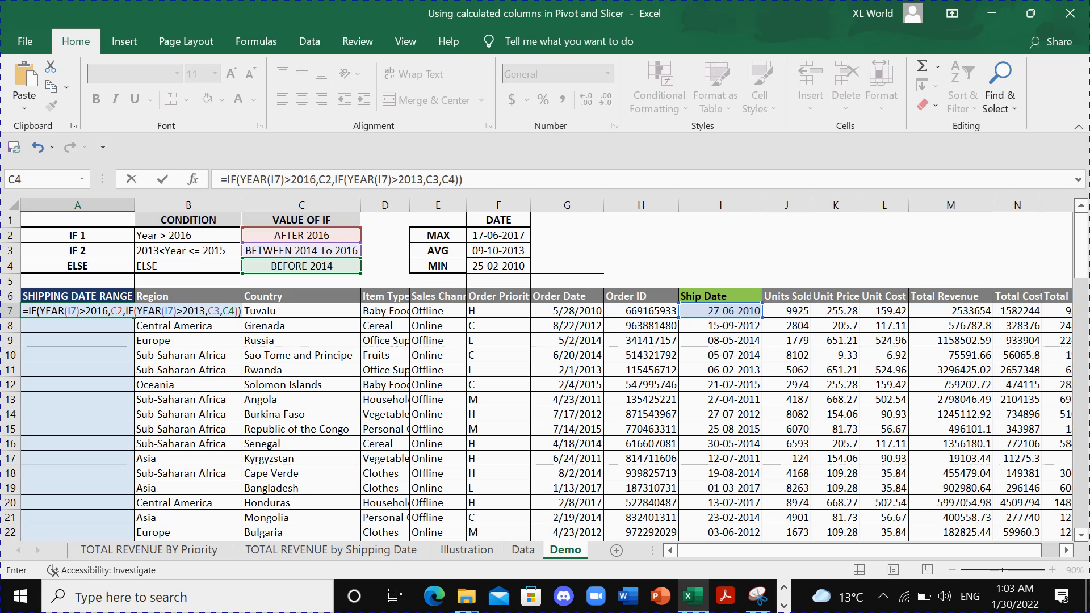
- Make the C2 and C3 references in the A7 formula absolute as $C$2 and $C$3, and enter the formula
click(117, 311)
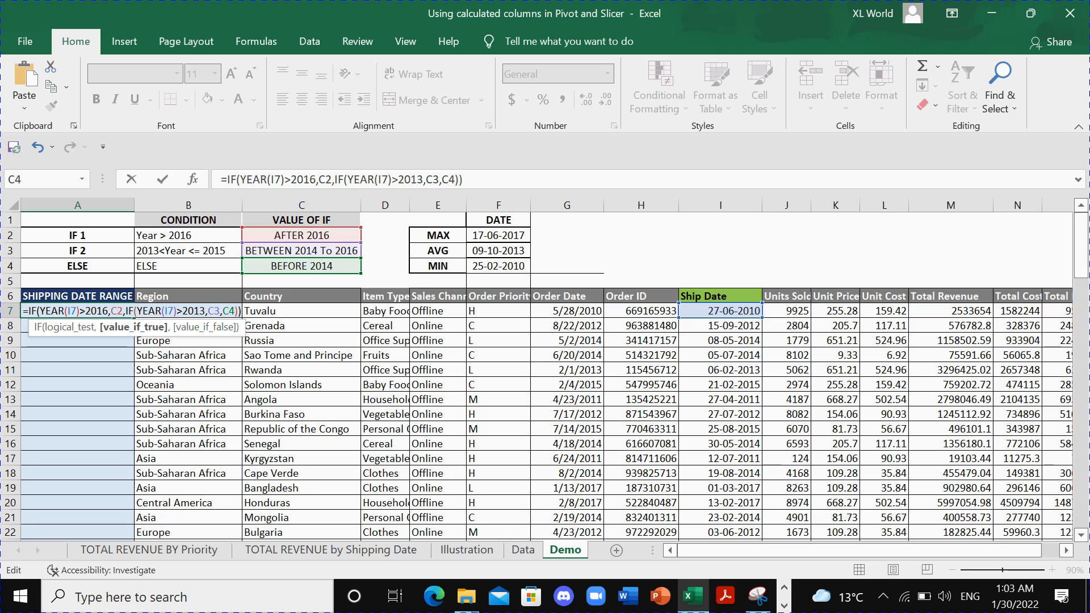
key(F4)
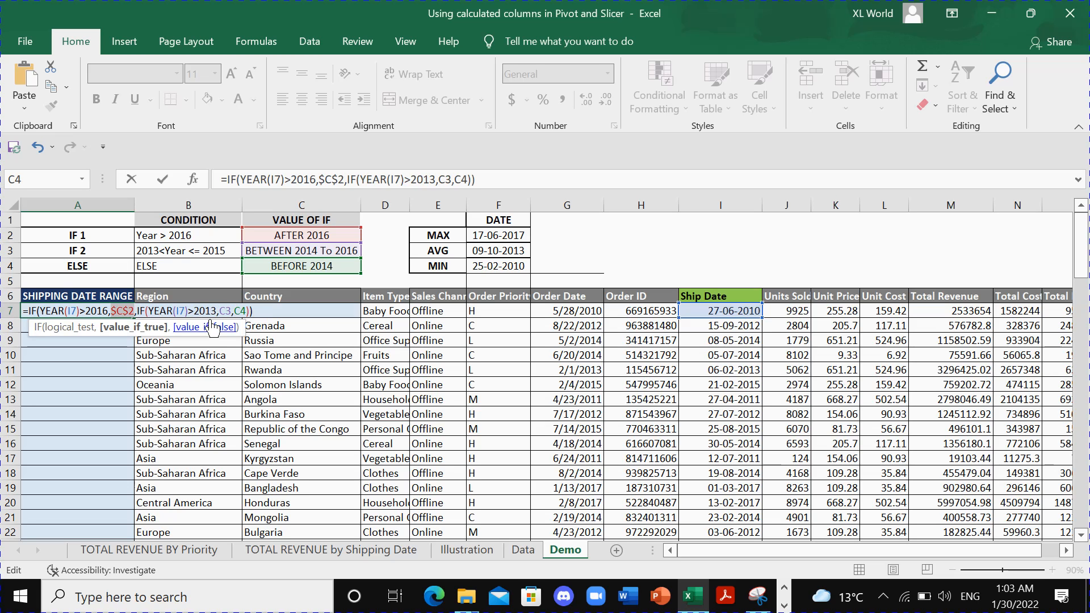
click(225, 311)
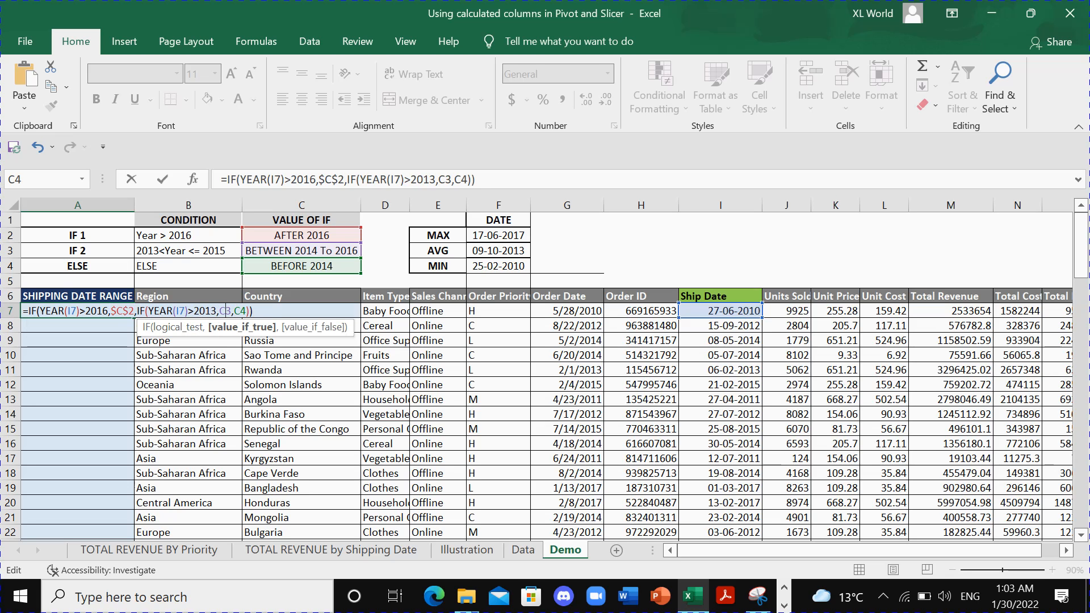
key(F4)
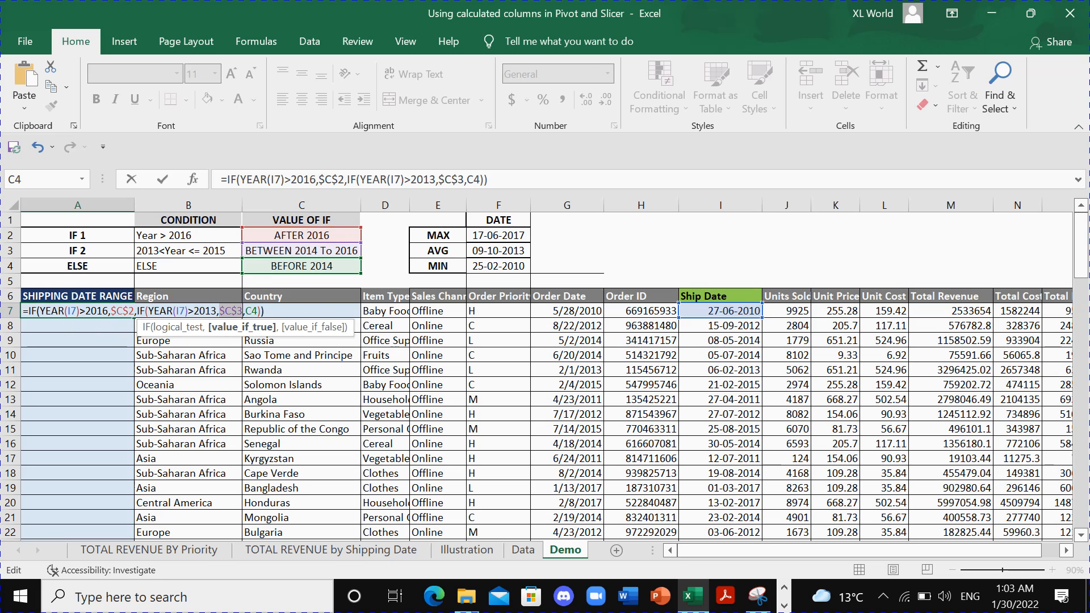
key(Return)
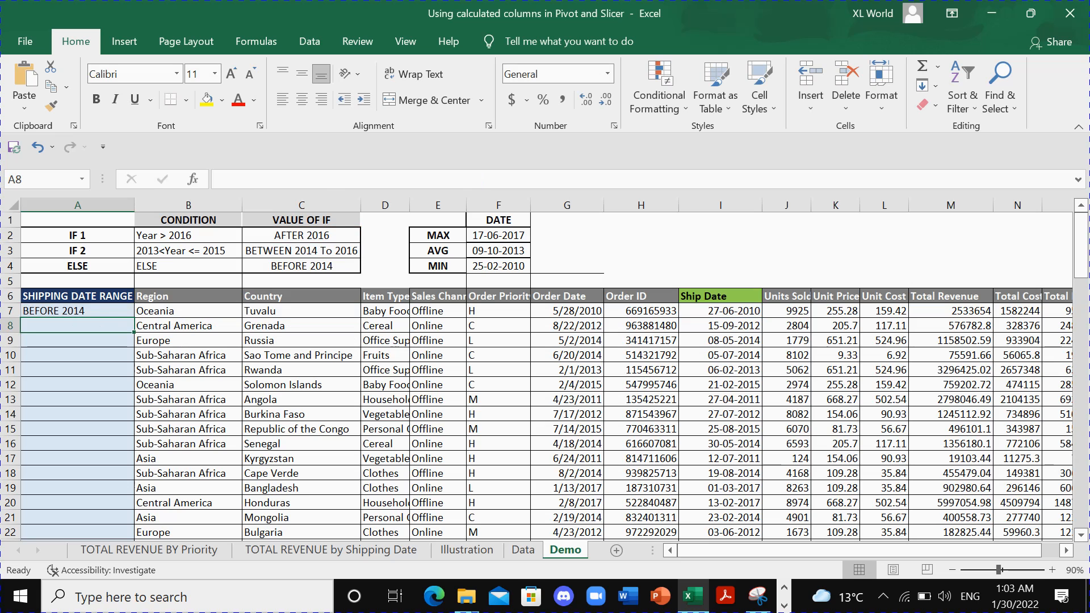
- Check A7 against its ship date in I7 and fill the formula down the SHIPPING DATE RANGE column
click(98, 311)
click(704, 311)
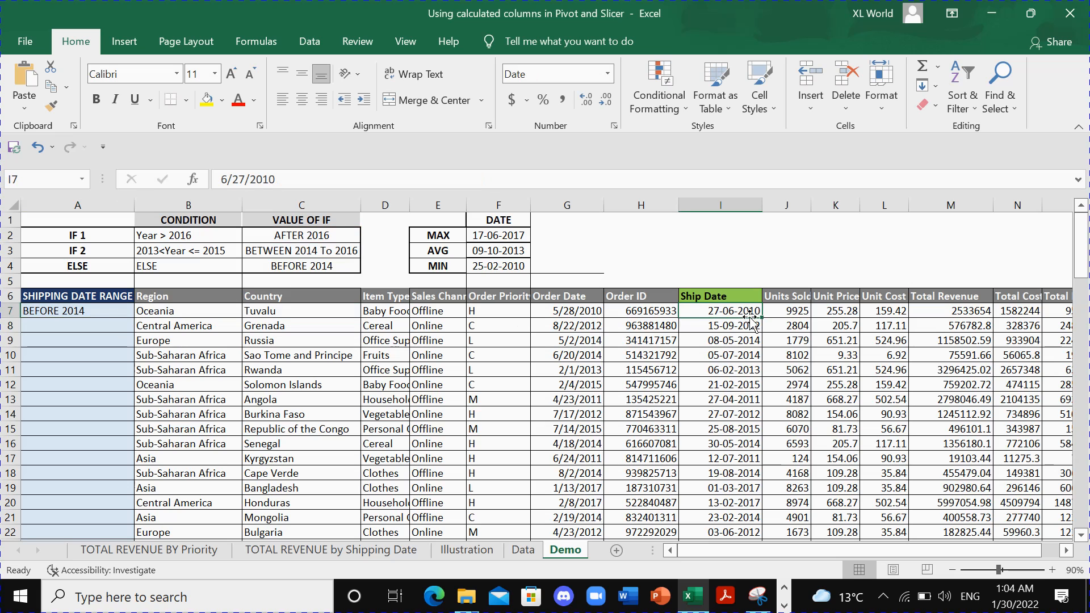
click(88, 312)
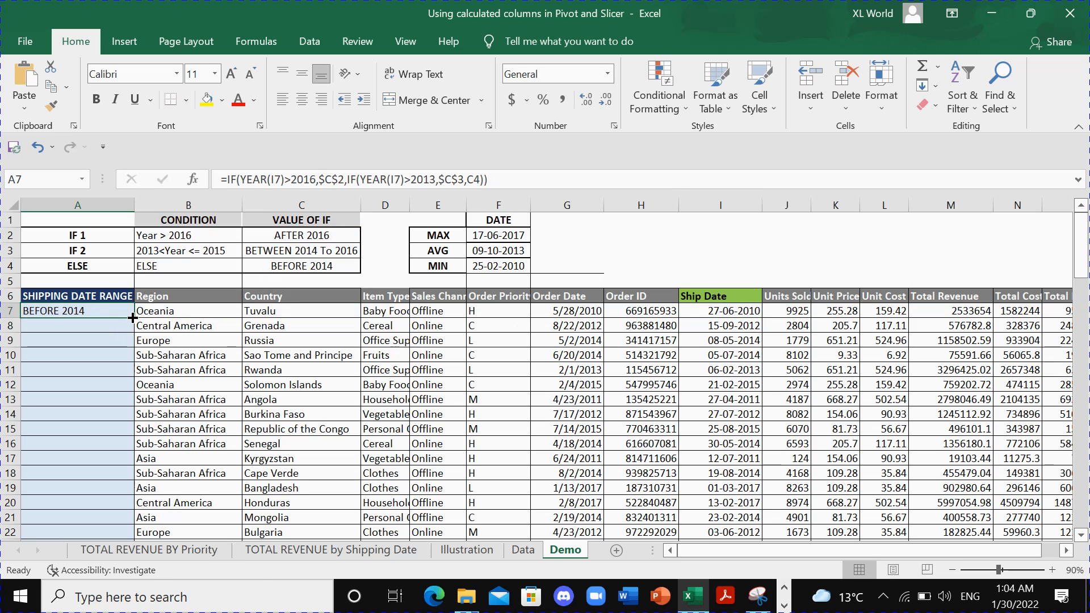
double_click(132, 318)
click(119, 361)
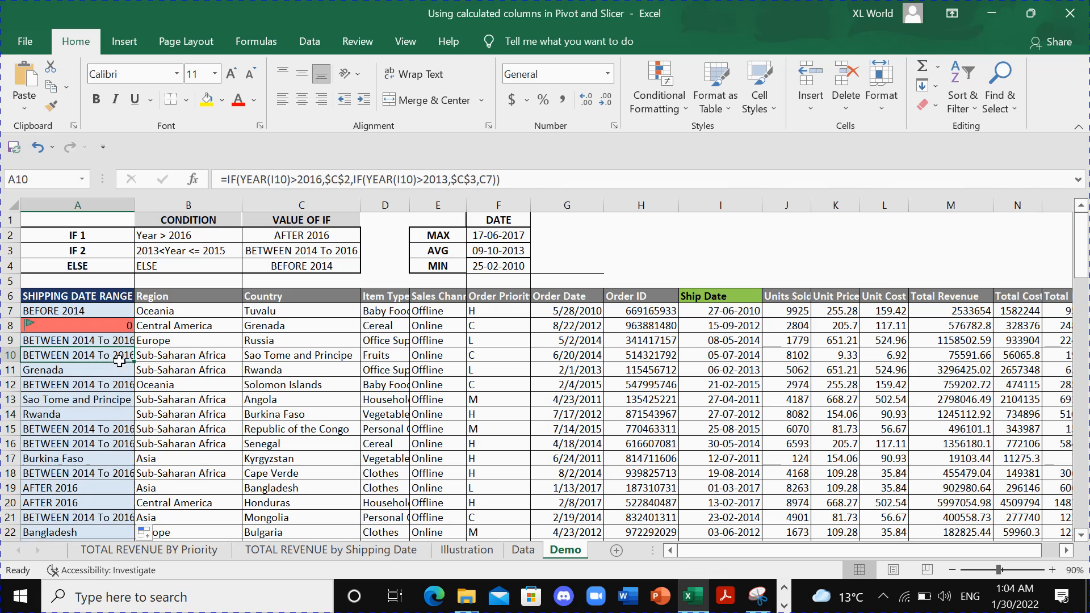
- Compare the filled formulas in column A with A7, and make the C4 reference in A7 absolute as $C$4
click(96, 312)
scroll(94, 379, down, 7)
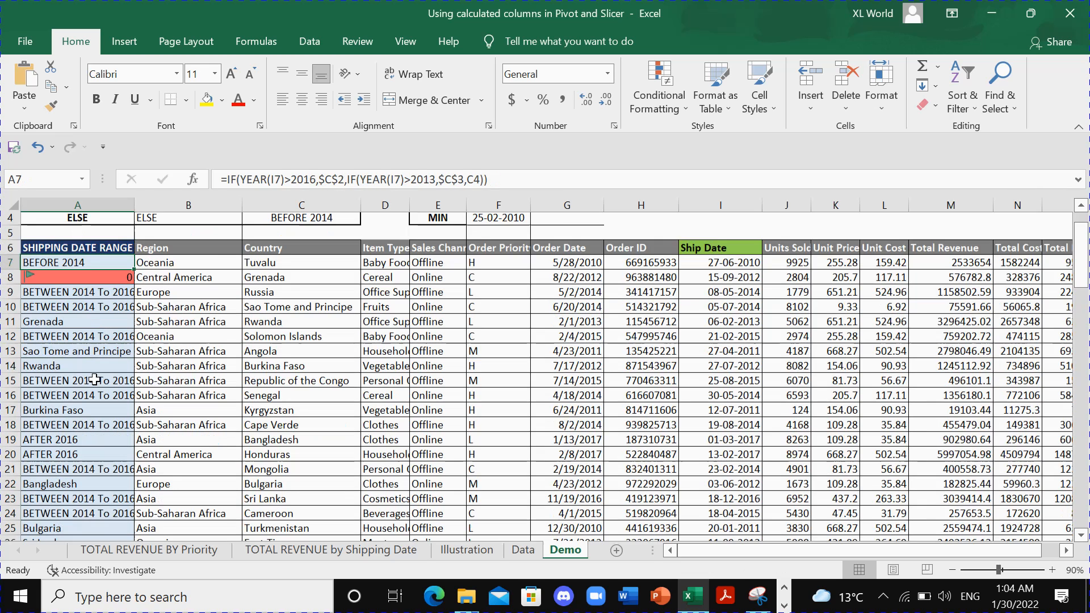
scroll(94, 379, up, 7)
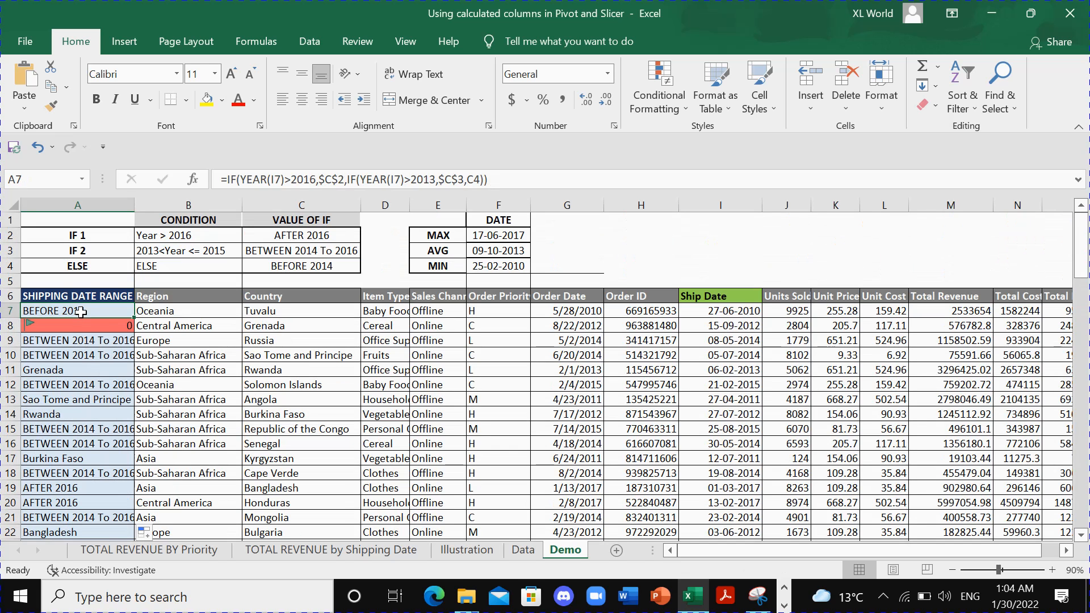
click(86, 370)
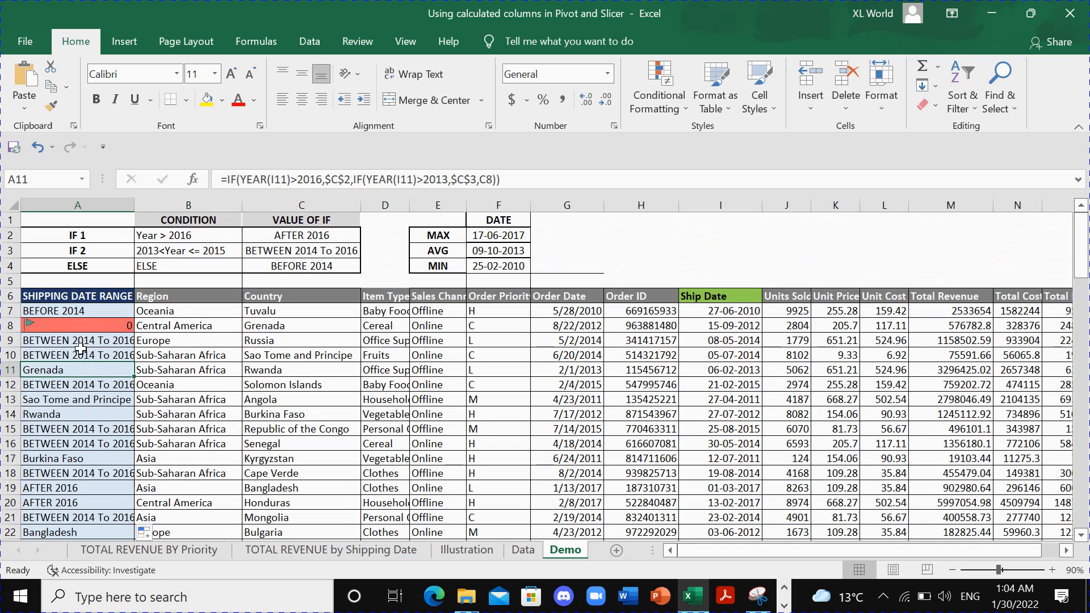
click(72, 313)
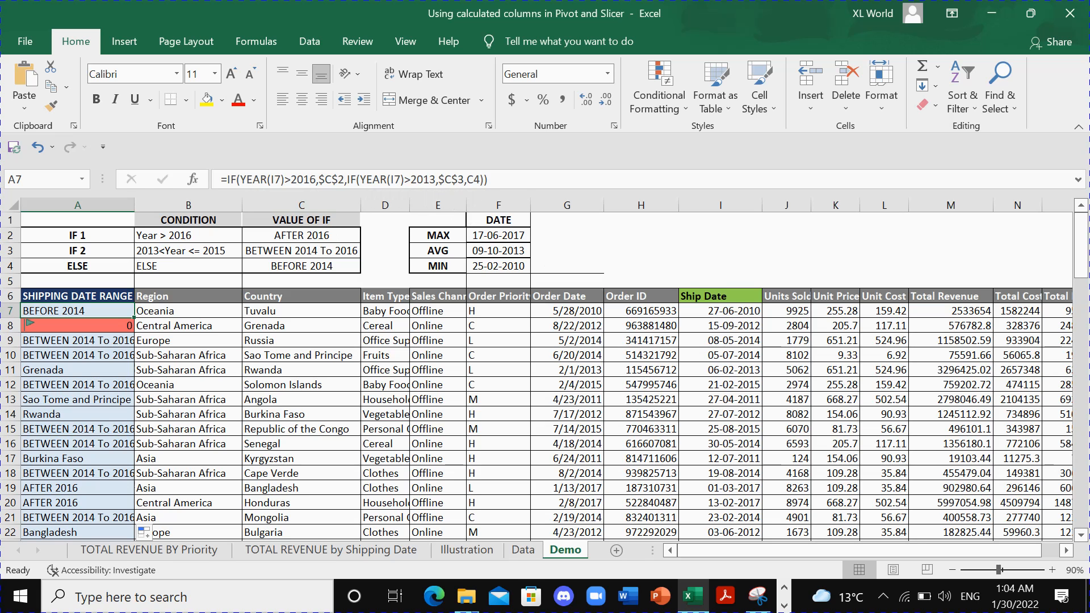
click(474, 179)
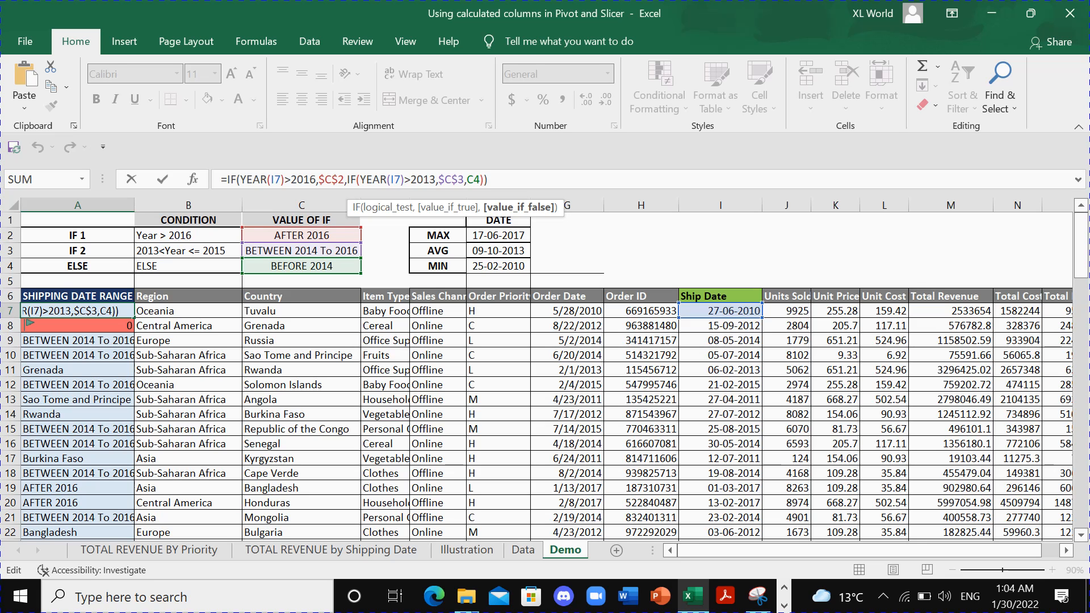
key(F4)
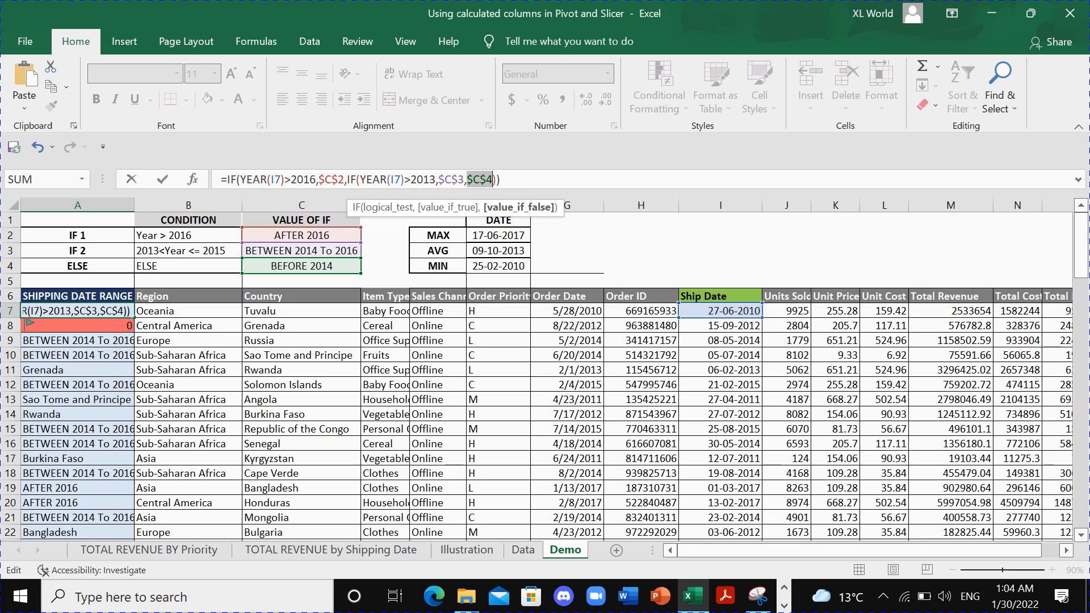
key(Return)
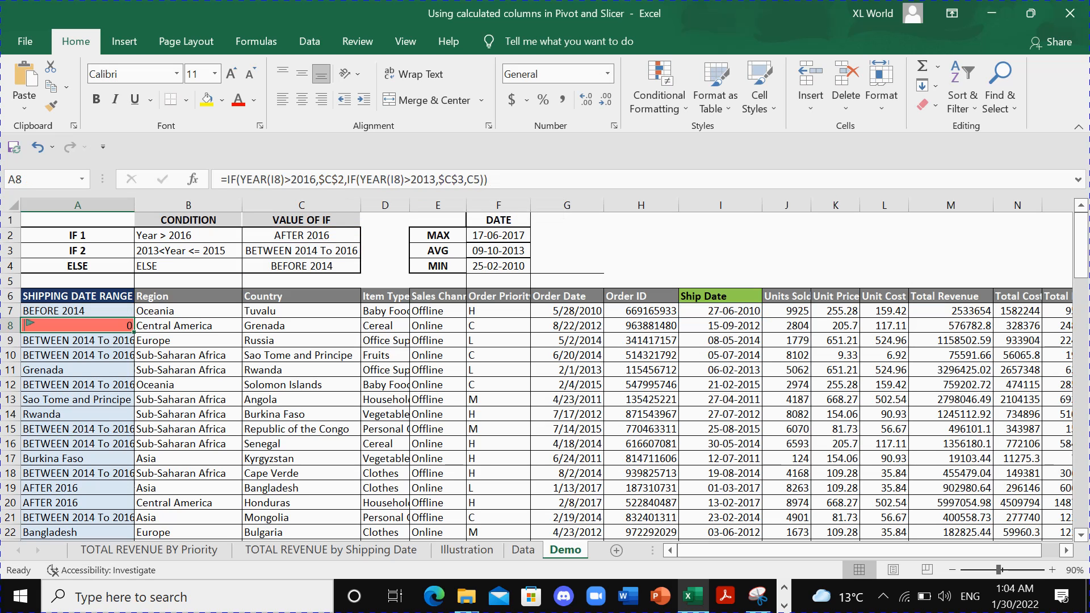
- Compare the wrong results in column A with the Country column, and refill the corrected A7 formula down the SHIPPING DATE RANGE column
click(96, 373)
click(75, 415)
click(78, 458)
drag(296, 314, 307, 473)
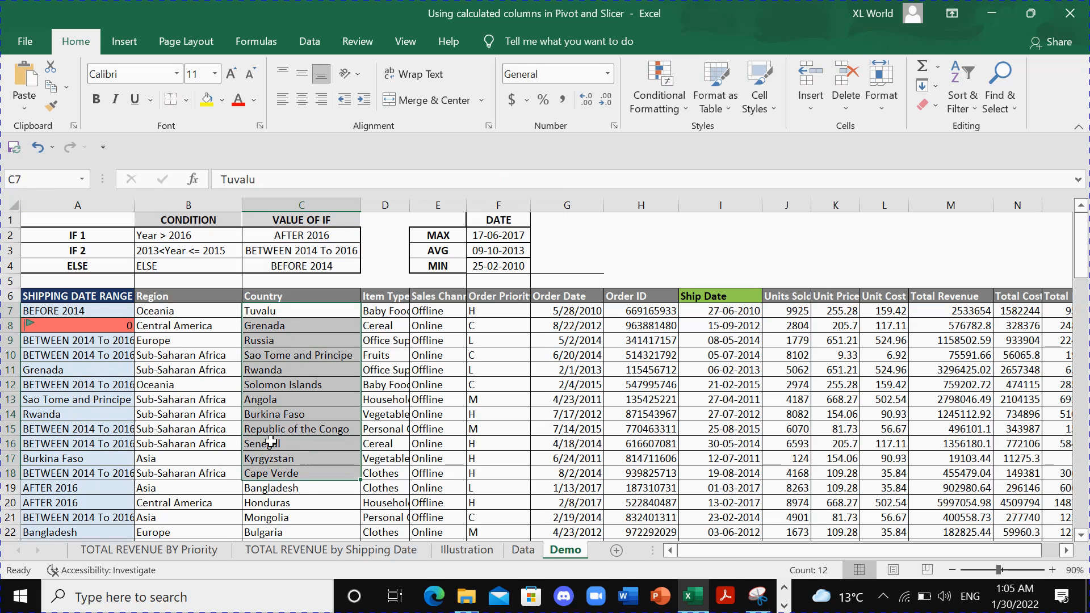
click(104, 313)
double_click(134, 317)
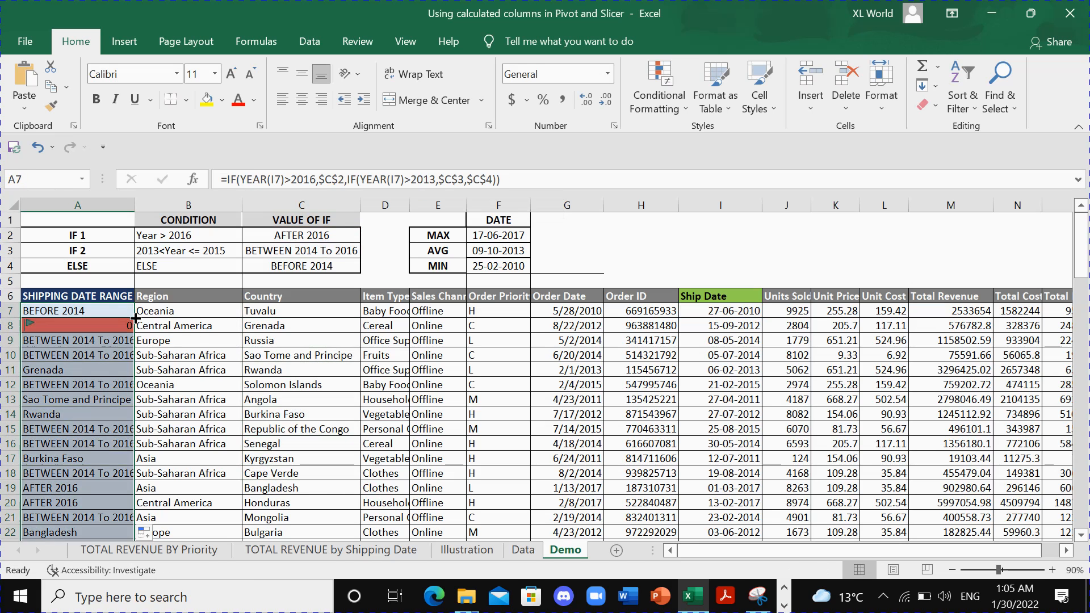
- Check the refilled SHIPPING DATE RANGE values down column A against the range labels in C2:C4
click(85, 357)
drag(318, 236, 310, 268)
click(85, 340)
scroll(107, 353, down, 15)
scroll(107, 354, up, 15)
click(168, 386)
click(103, 399)
click(90, 341)
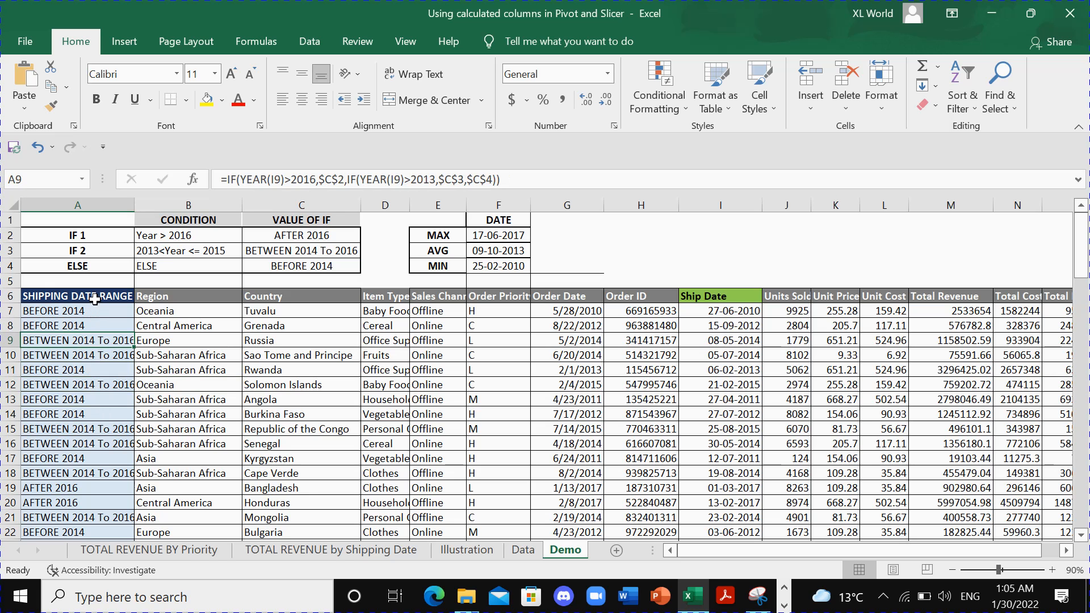
click(94, 389)
click(94, 445)
scroll(92, 445, down, 2)
scroll(92, 445, down, 11)
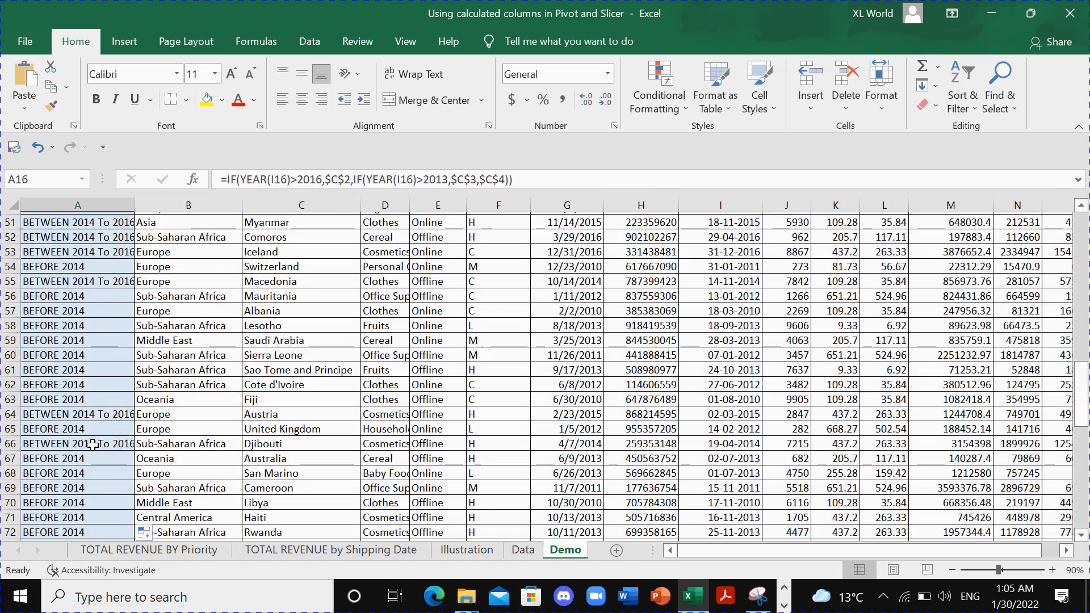
scroll(92, 445, up, 13)
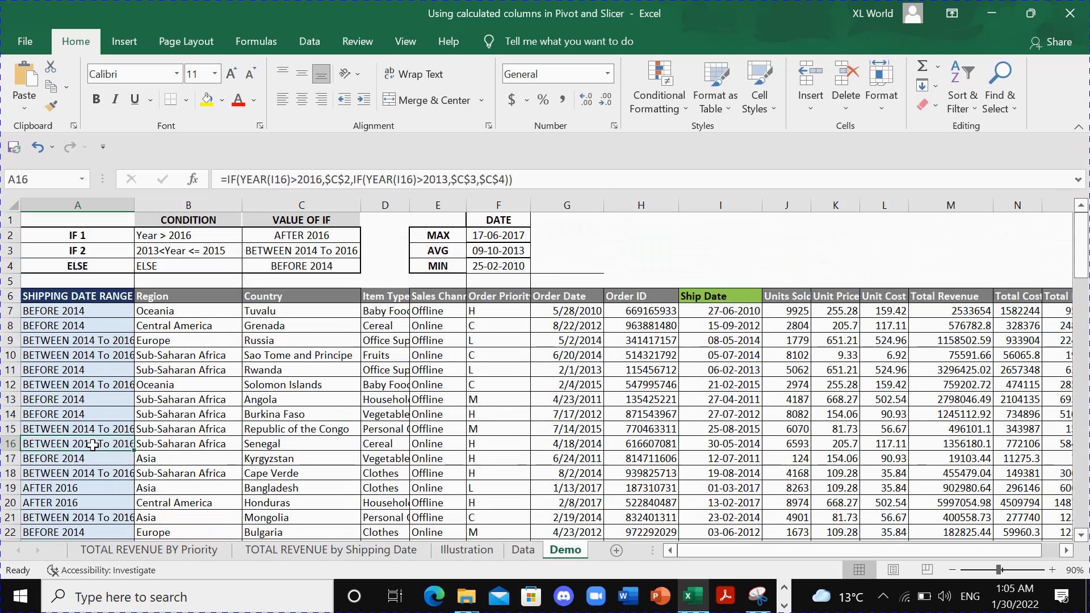
- Insert a PivotTable on a new worksheet from the full data range A6:O106, including the SHIPPING DATE RANGE column
click(87, 296)
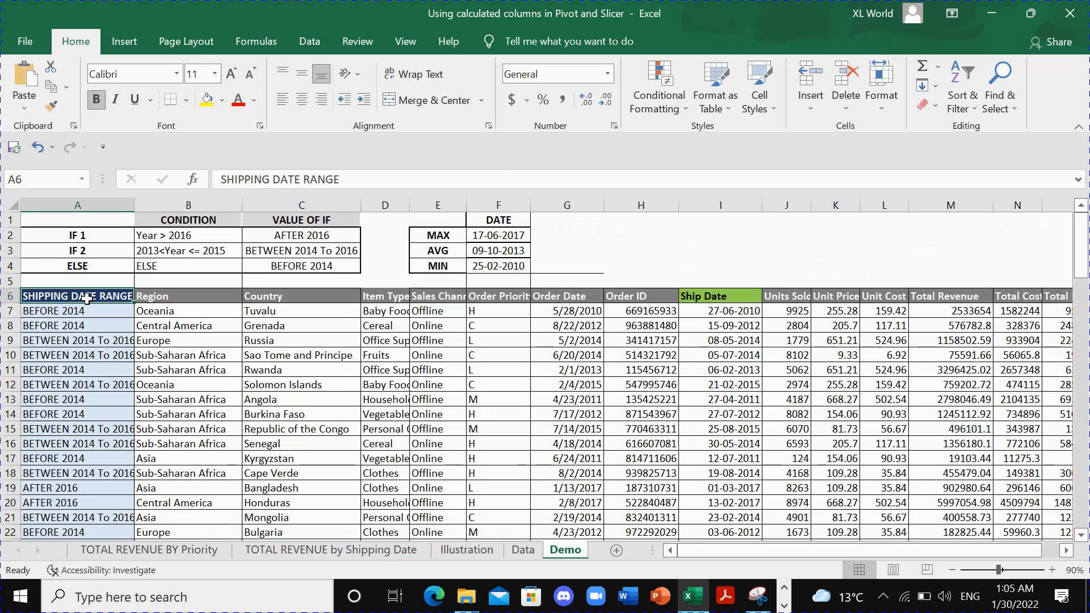
drag(86, 296, 957, 312)
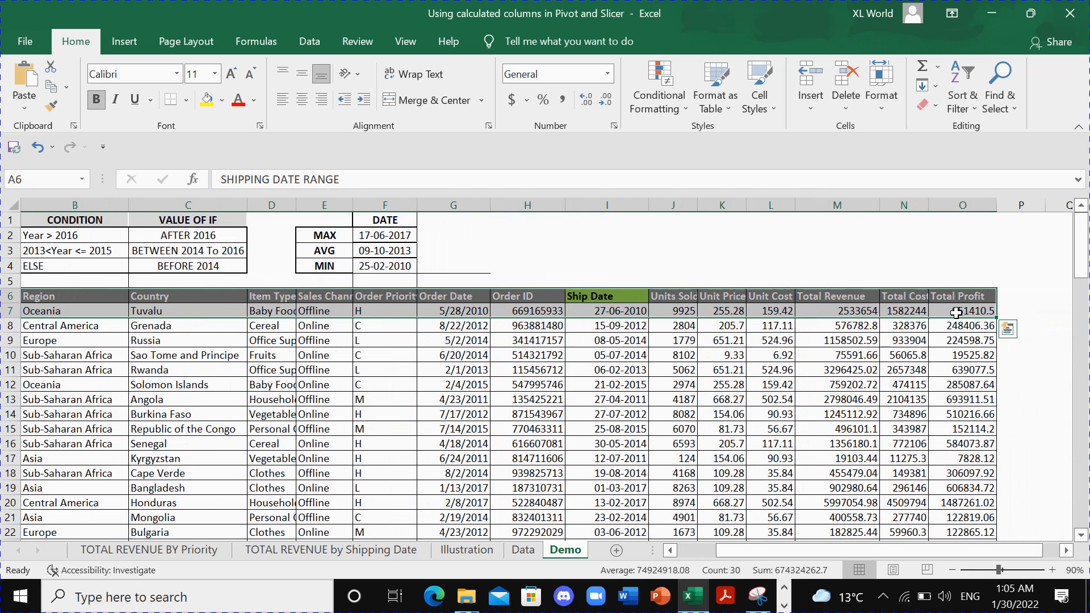
key(ctrl+shift+Down)
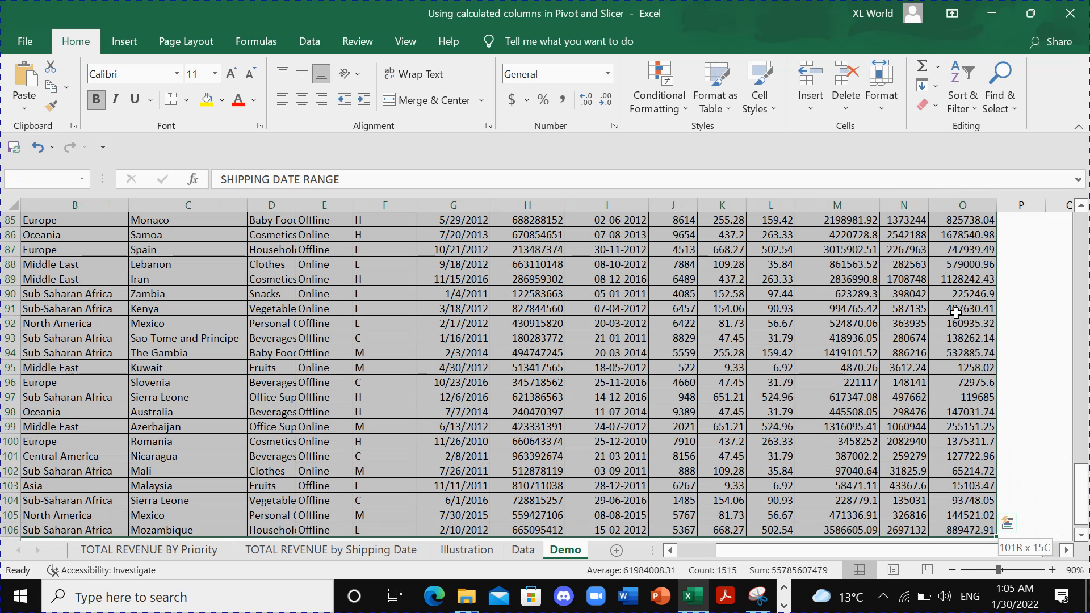
click(130, 43)
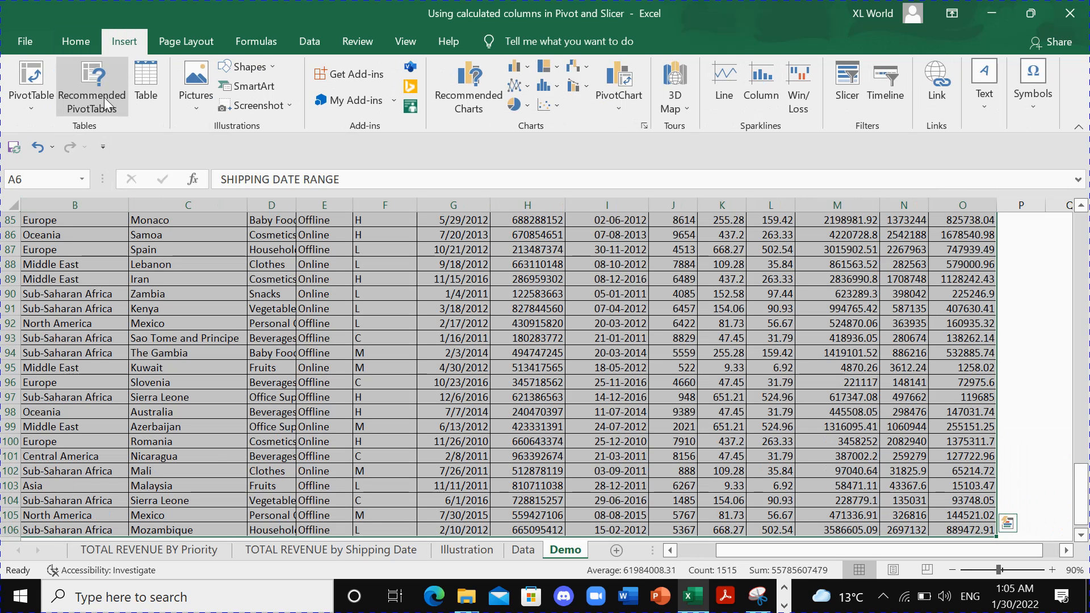
click(40, 109)
click(53, 129)
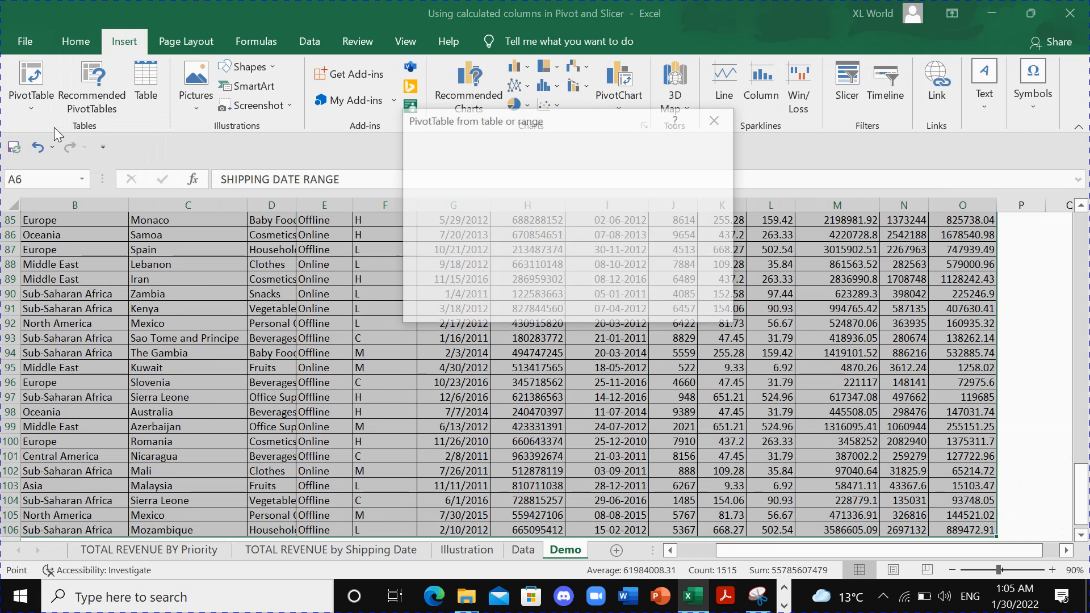
click(625, 309)
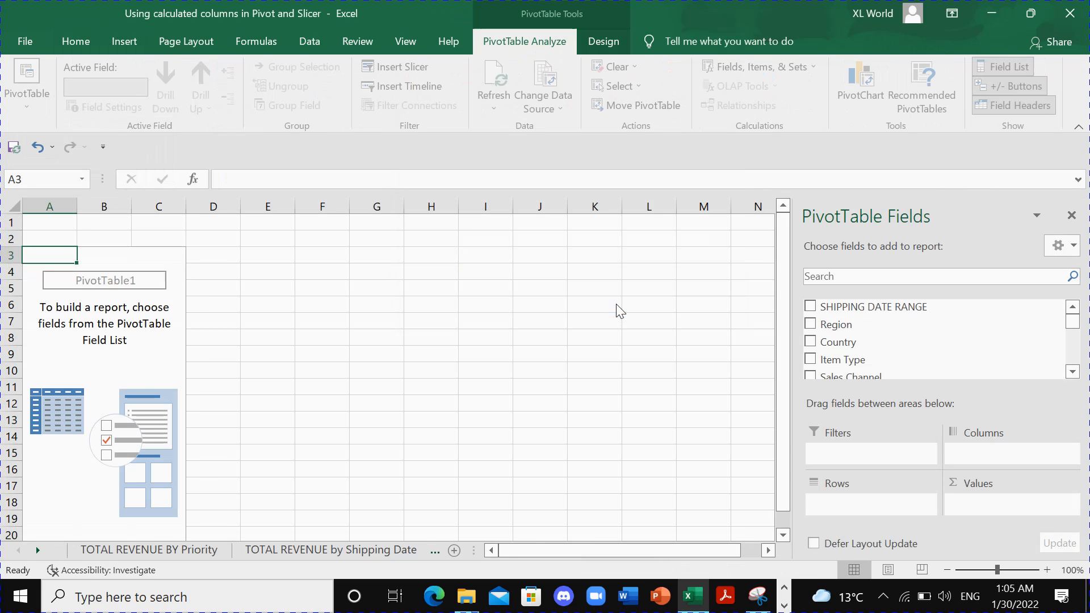
- Add Region and Item Type as pivot rows, and find Total Revenue in the field list and add it to the values
click(812, 324)
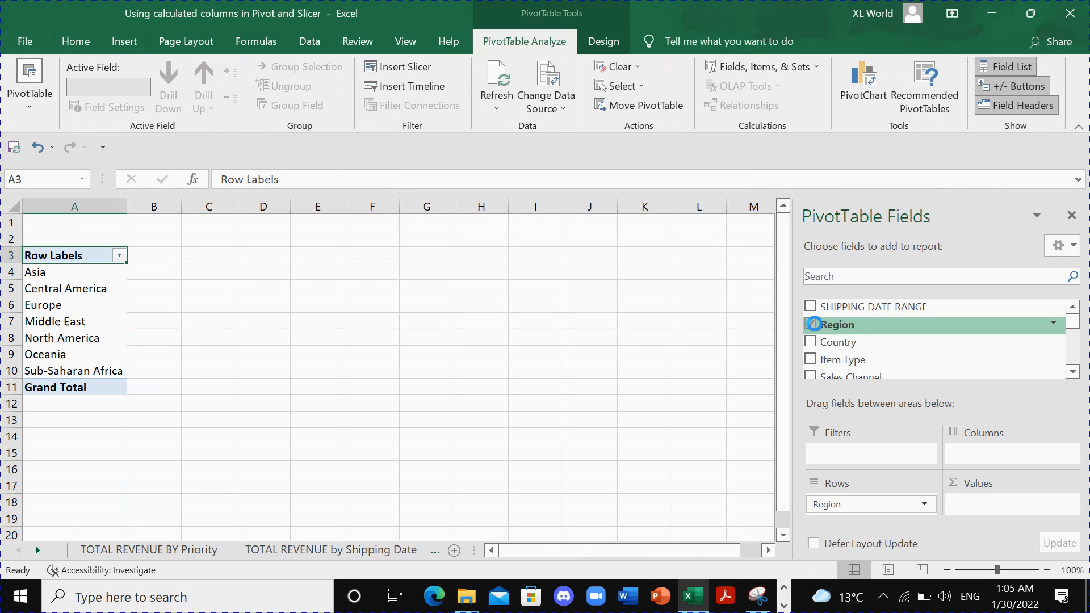
click(811, 360)
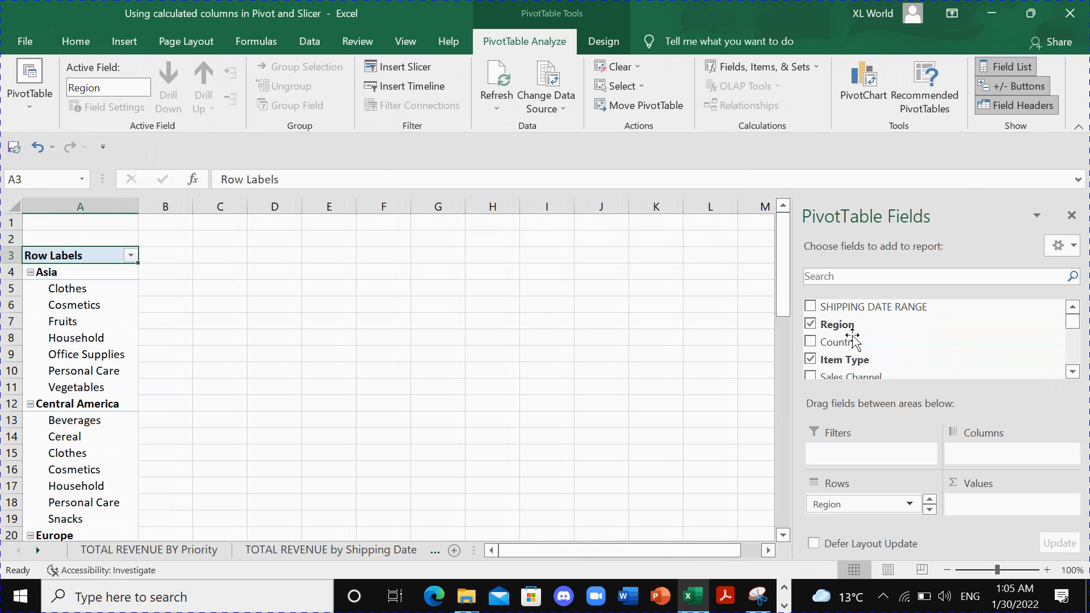
text(revenu)
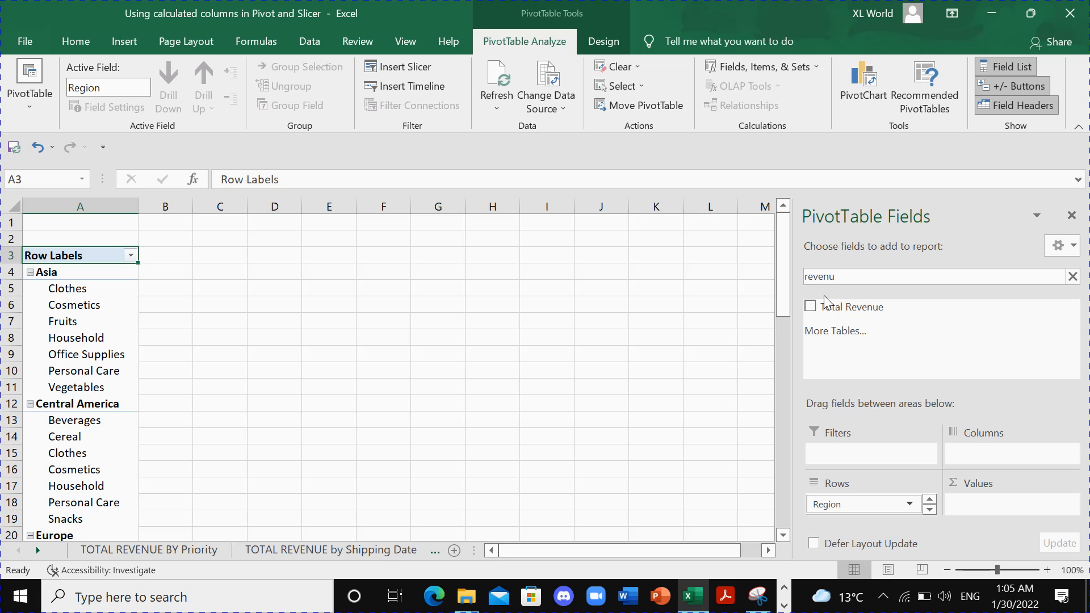
drag(826, 301, 1000, 505)
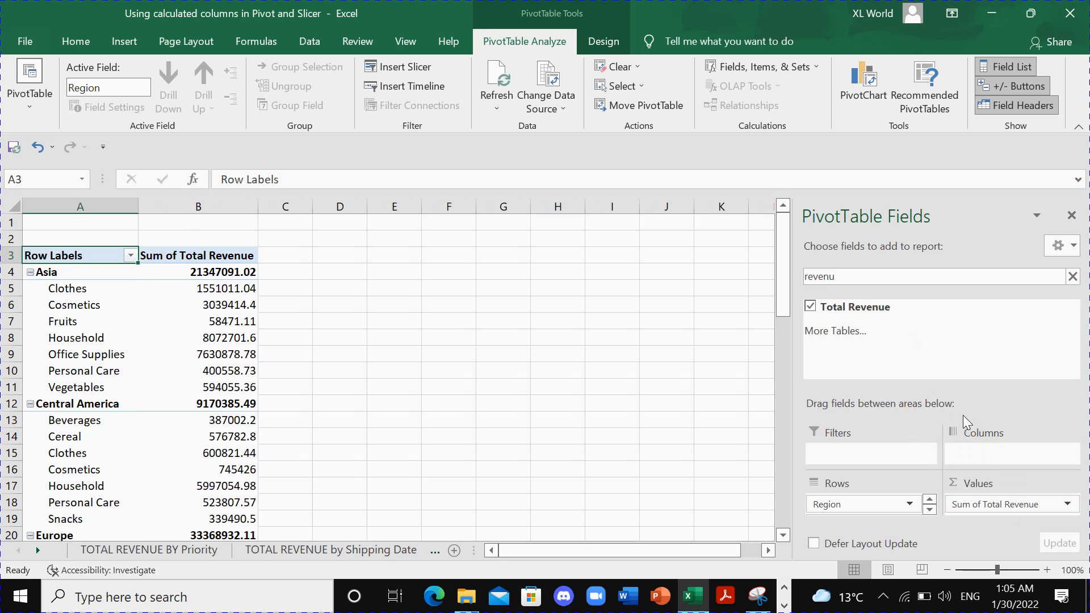
- Find the SHIPPING DATE RANGE field, place it in the pivot table's columns, and close the field list
drag(837, 276, 769, 272)
click(47, 552)
click(47, 552)
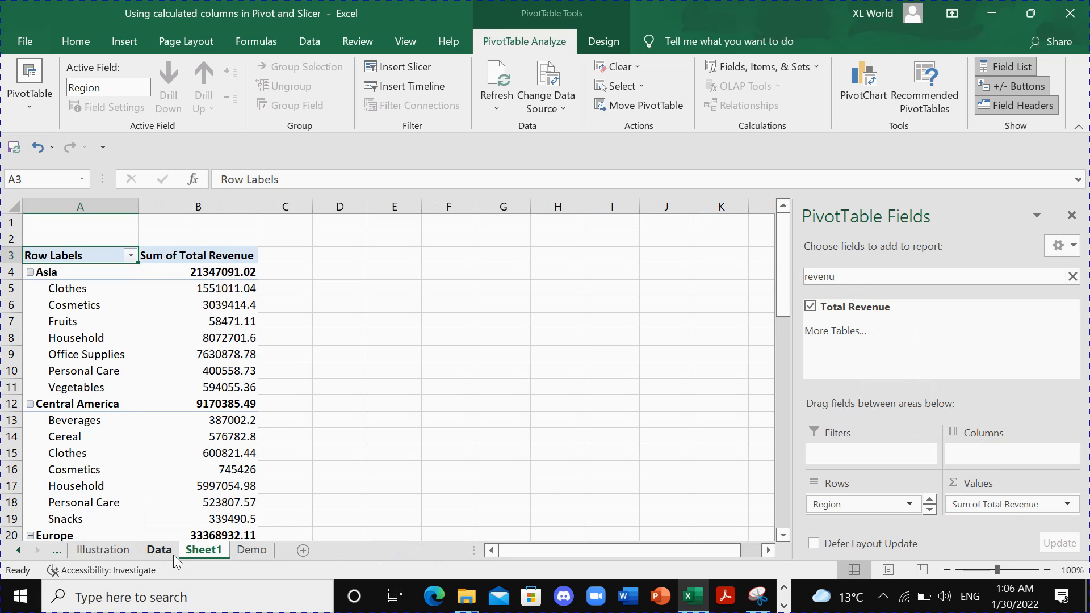
click(233, 550)
click(204, 550)
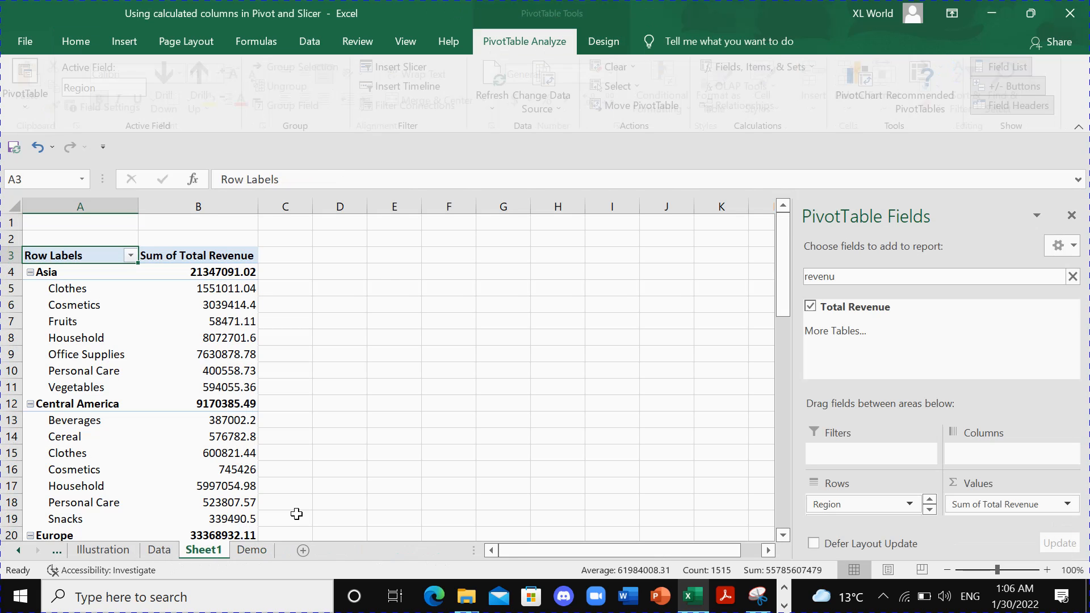
text(Shipp)
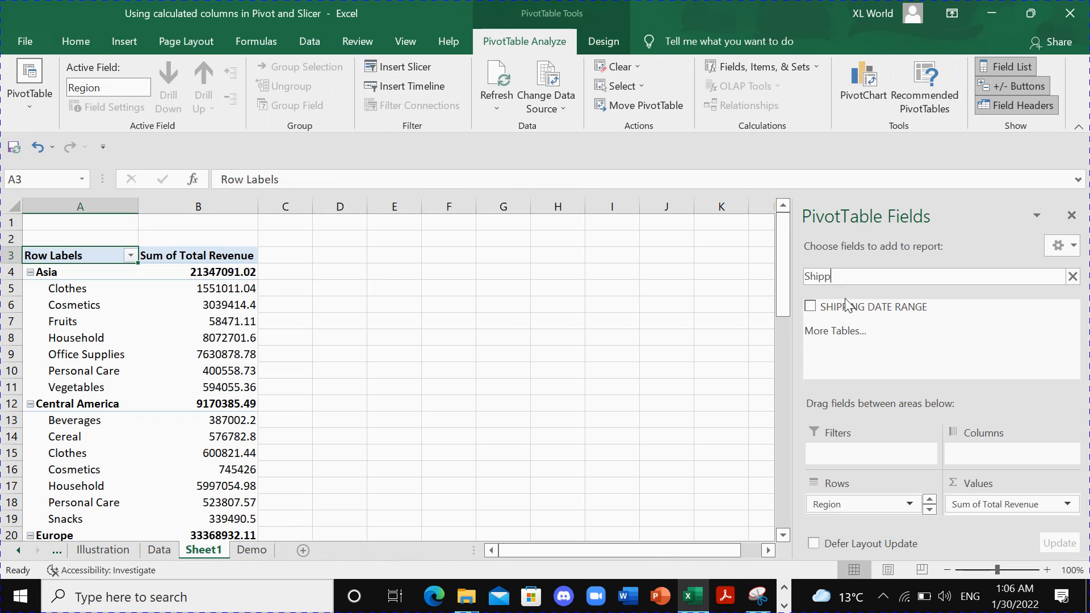
drag(852, 306, 1009, 457)
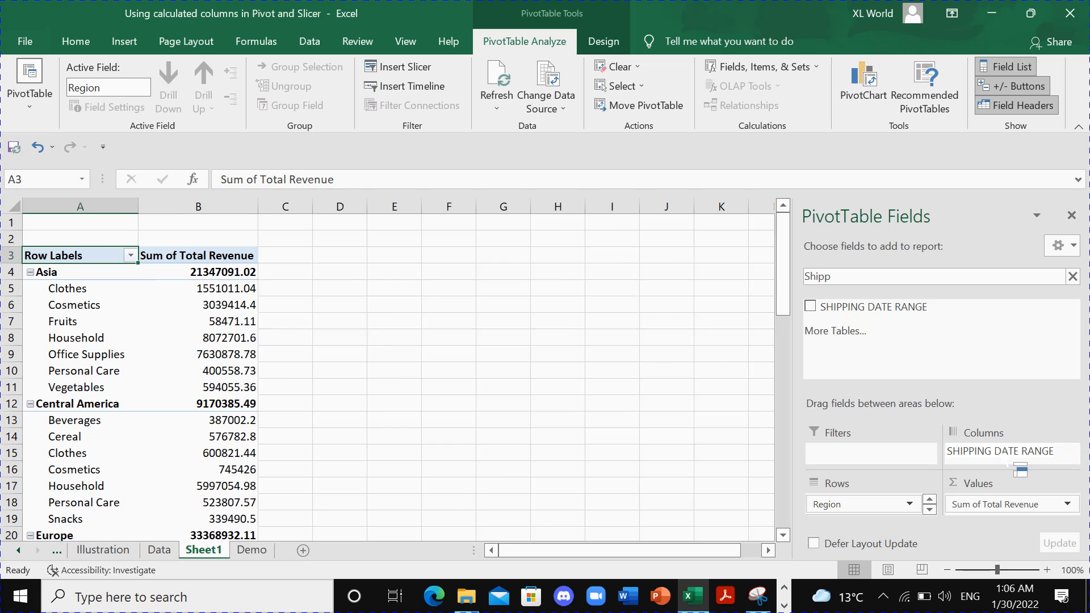
click(1072, 216)
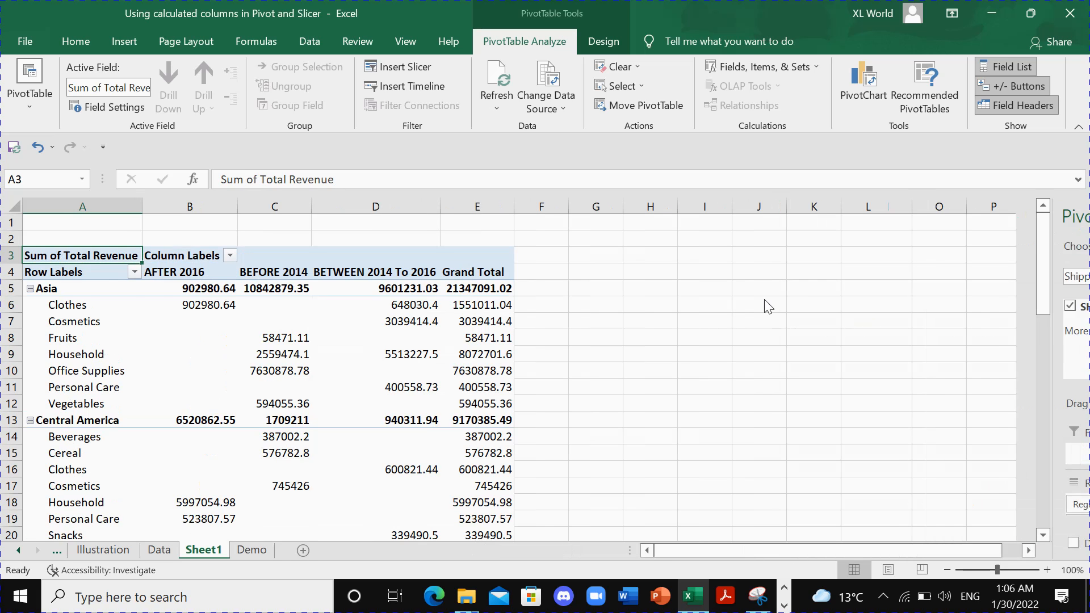
- Change the Region field's layout settings to show item labels in tabular form
click(69, 290)
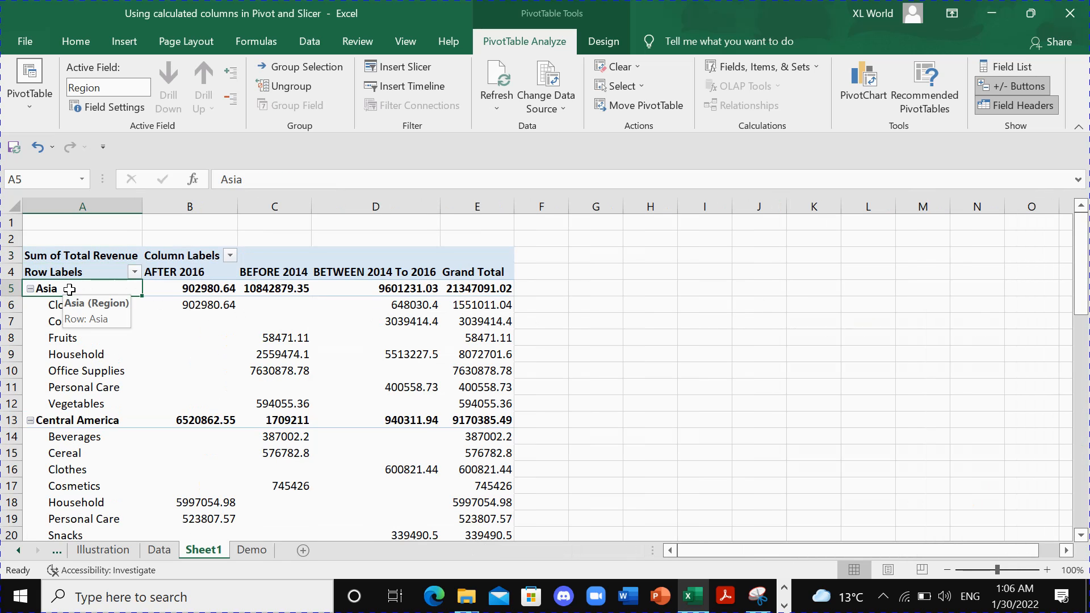
right_click(69, 289)
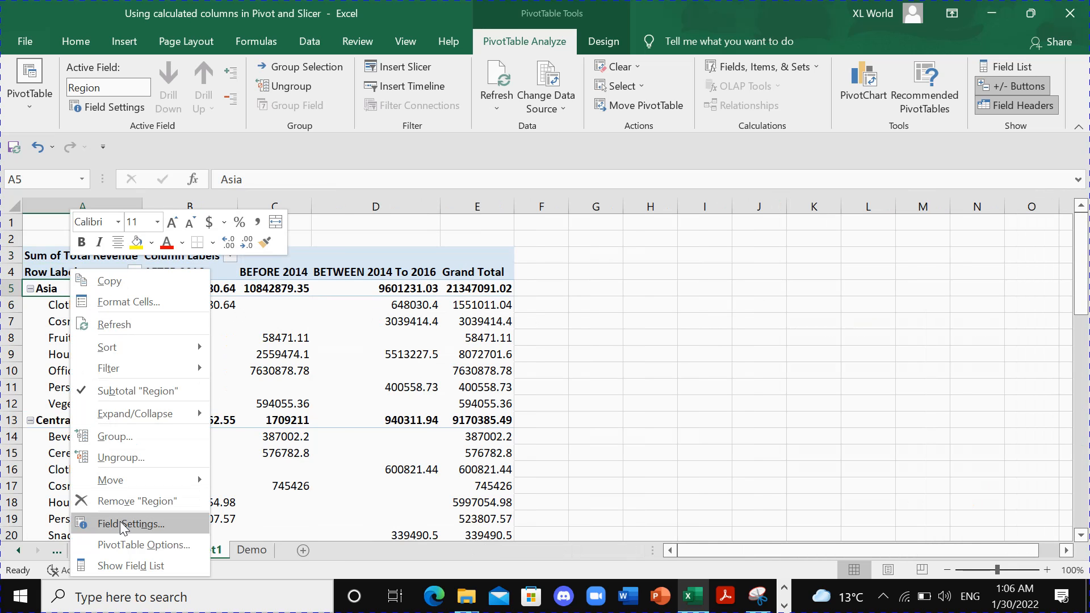
click(121, 526)
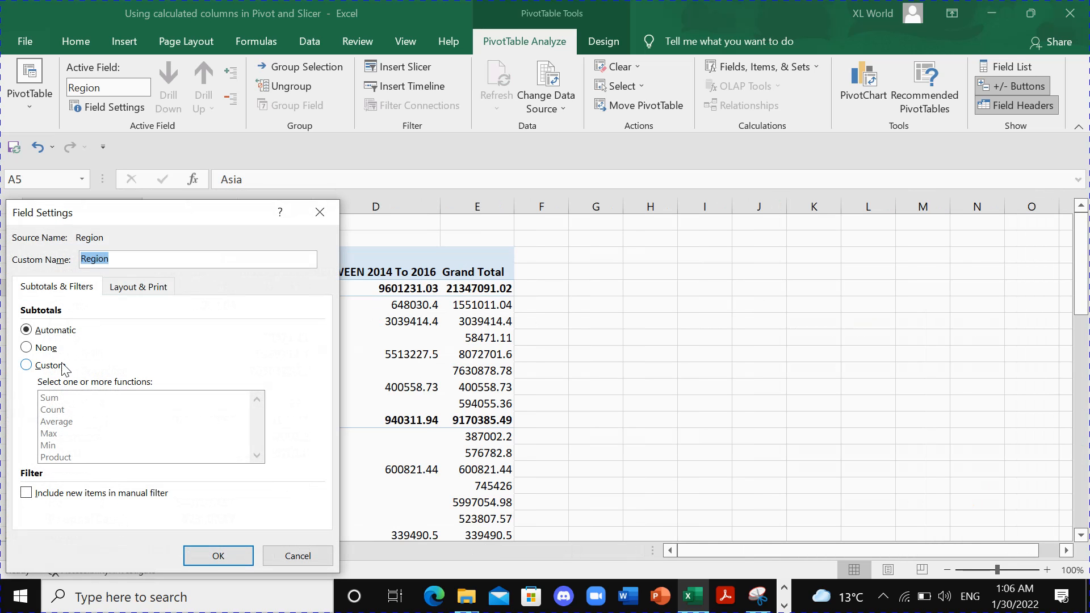
click(143, 286)
click(45, 385)
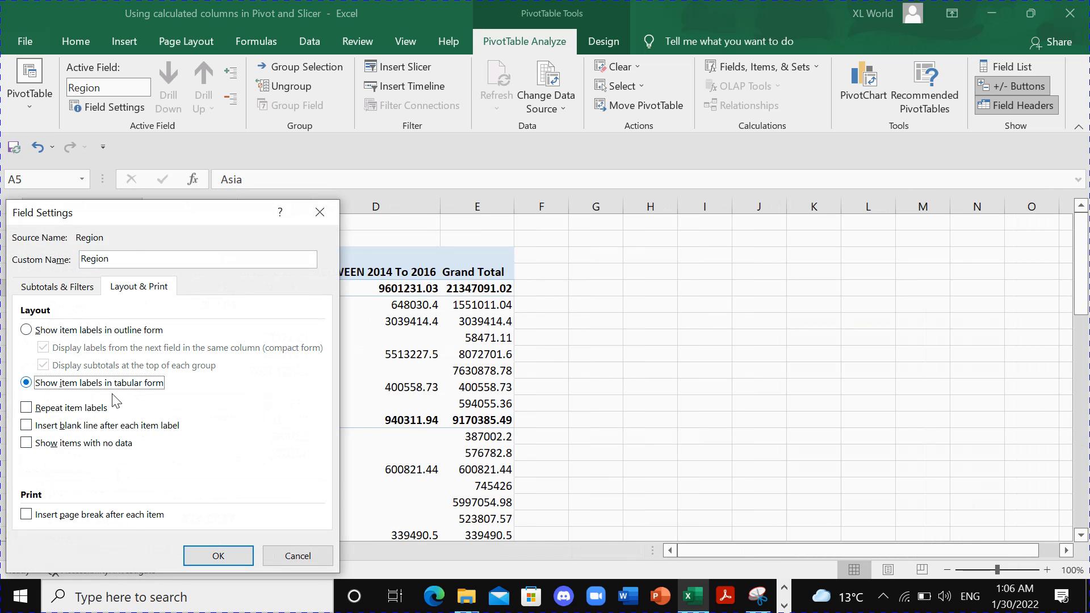
click(206, 556)
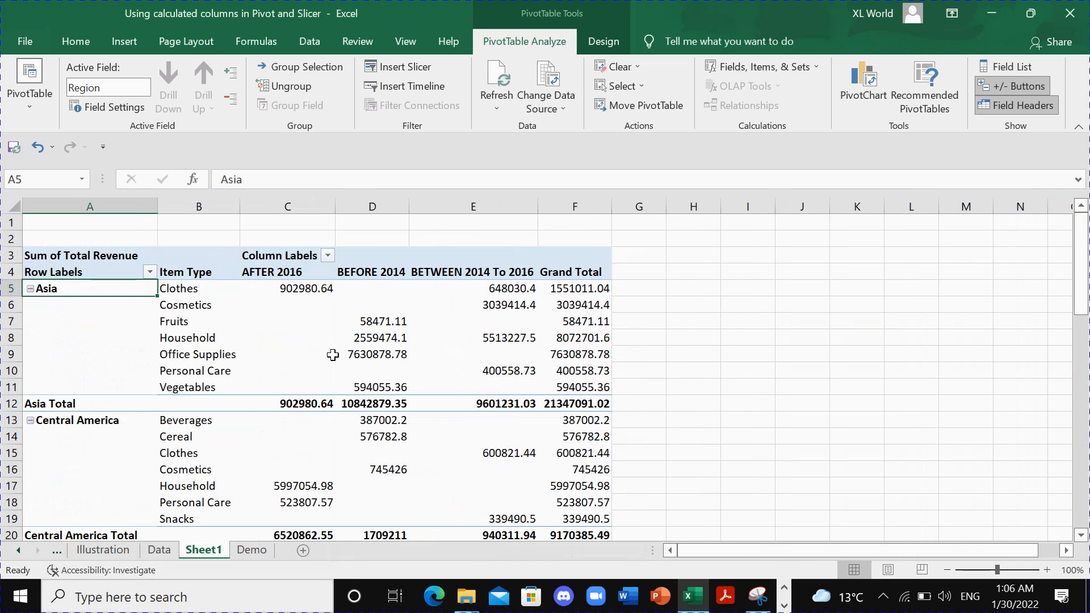
- Apply all borders to the pivot table from the Item Type header to the Grand Total row, B4:F61
drag(179, 272, 562, 498)
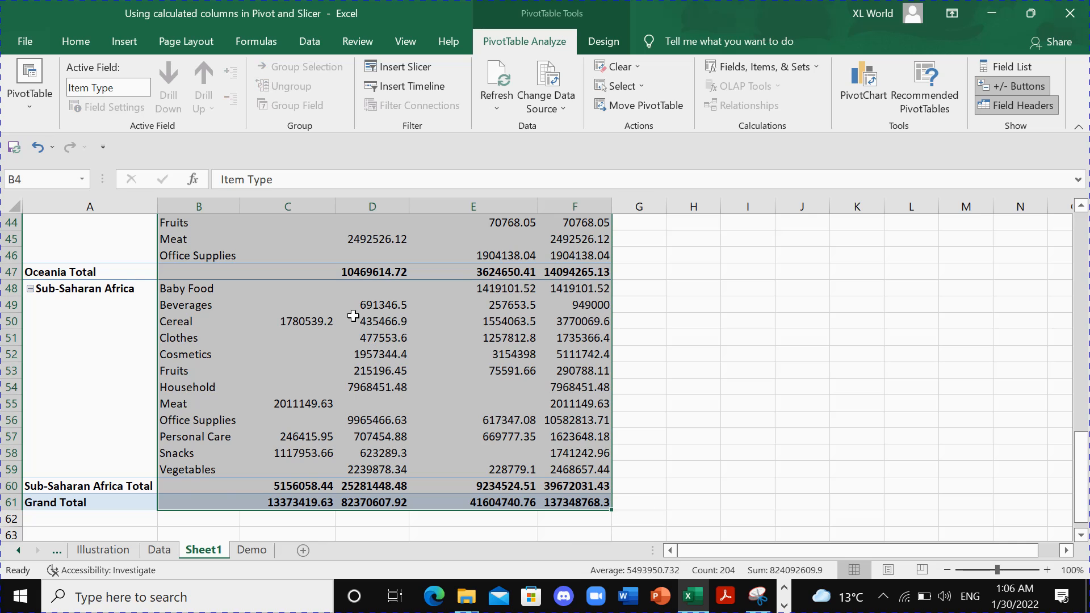
scroll(340, 306, up, 14)
click(76, 41)
click(186, 100)
click(191, 252)
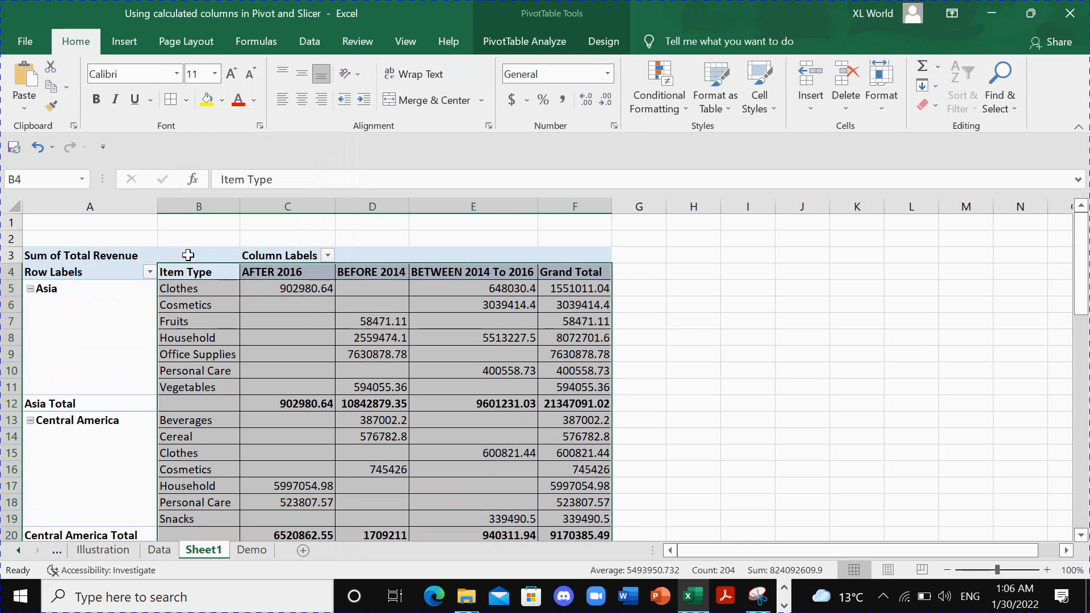
- Format the pivot header row A4:F4 with a dark blue fill and white font
drag(128, 276, 562, 272)
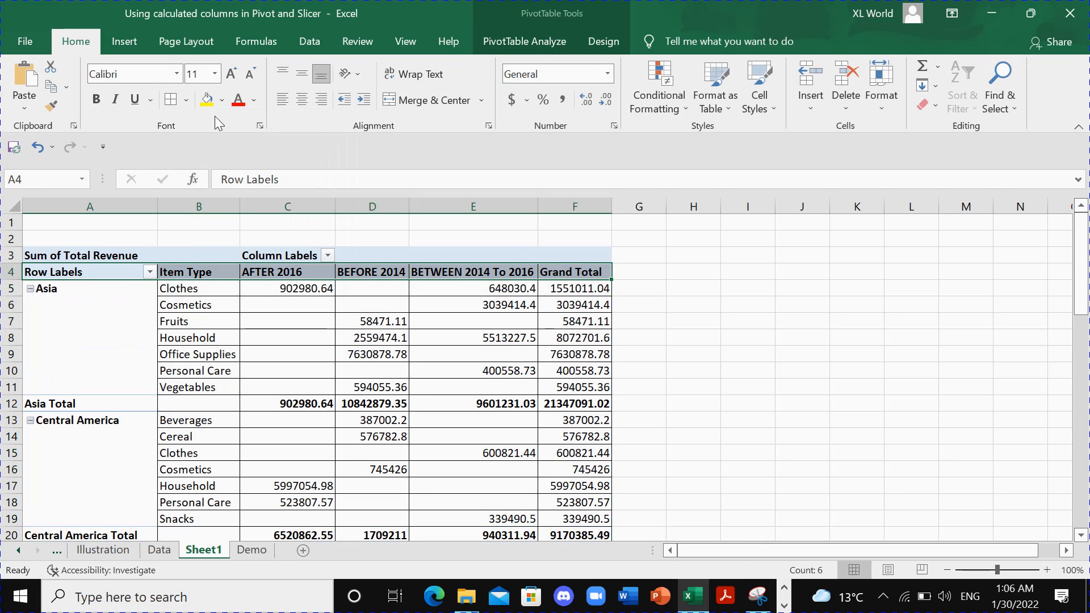
click(222, 102)
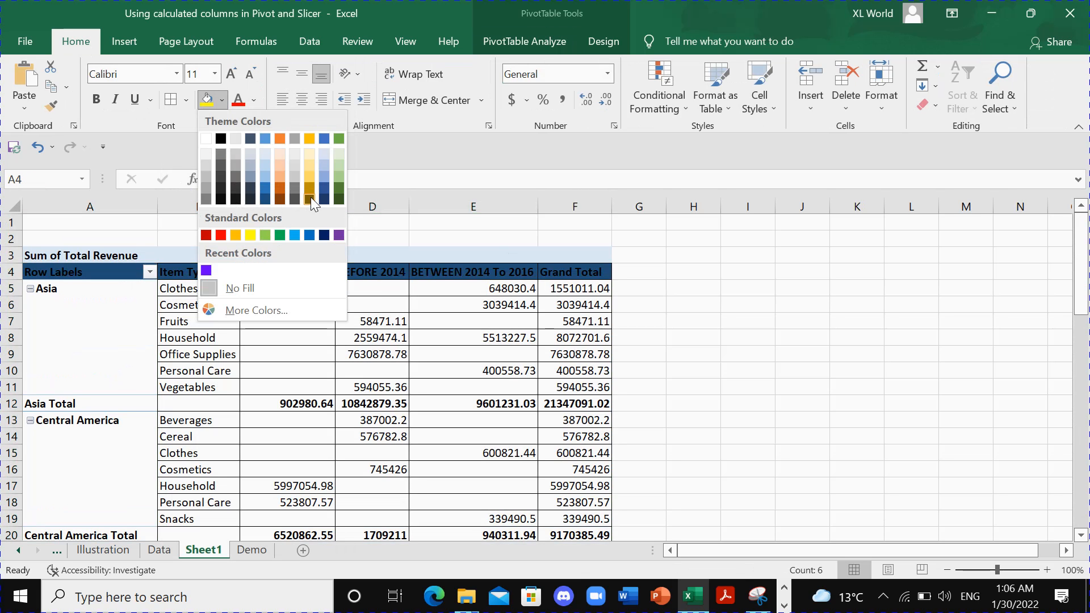
click(326, 198)
click(254, 100)
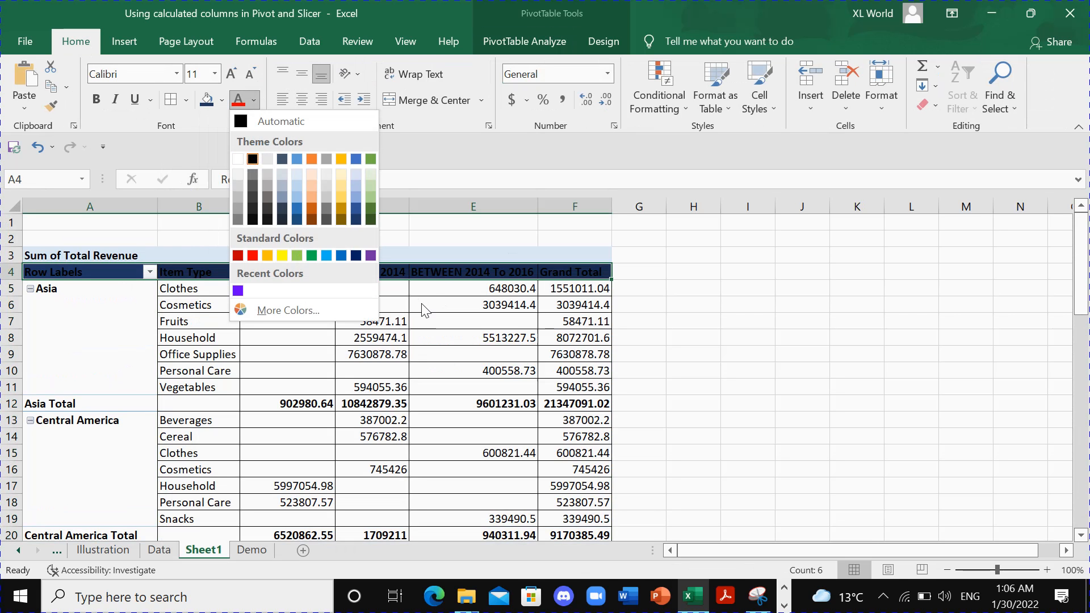
key(Escape)
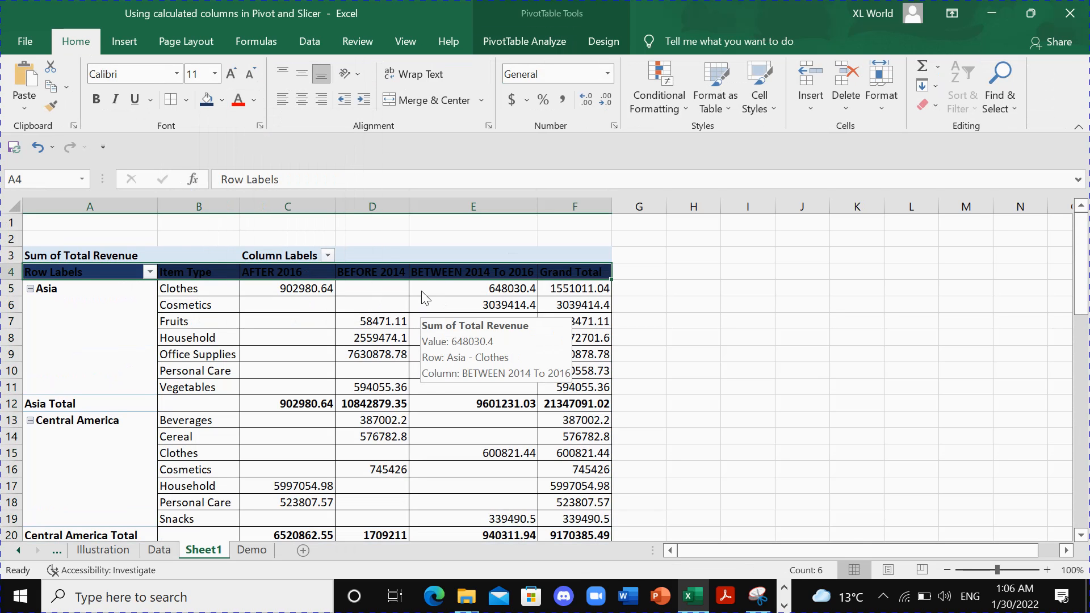
click(254, 100)
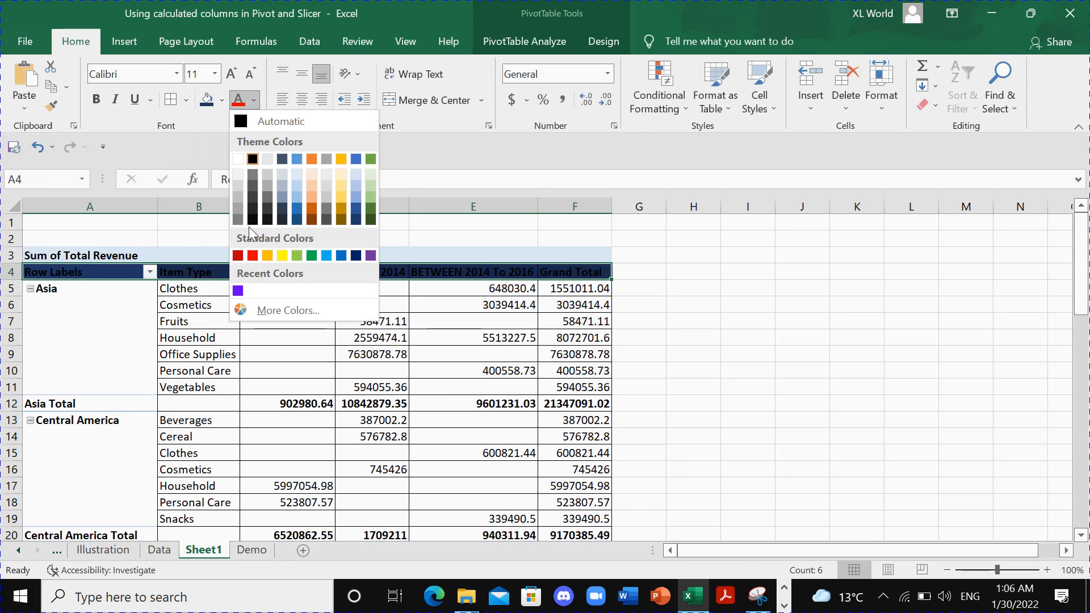
click(243, 156)
- Fill the Asia, Central America, Europe, Middle East and North America Total rows with a light blue-gray color
drag(137, 405, 517, 410)
scroll(341, 398, down, 3)
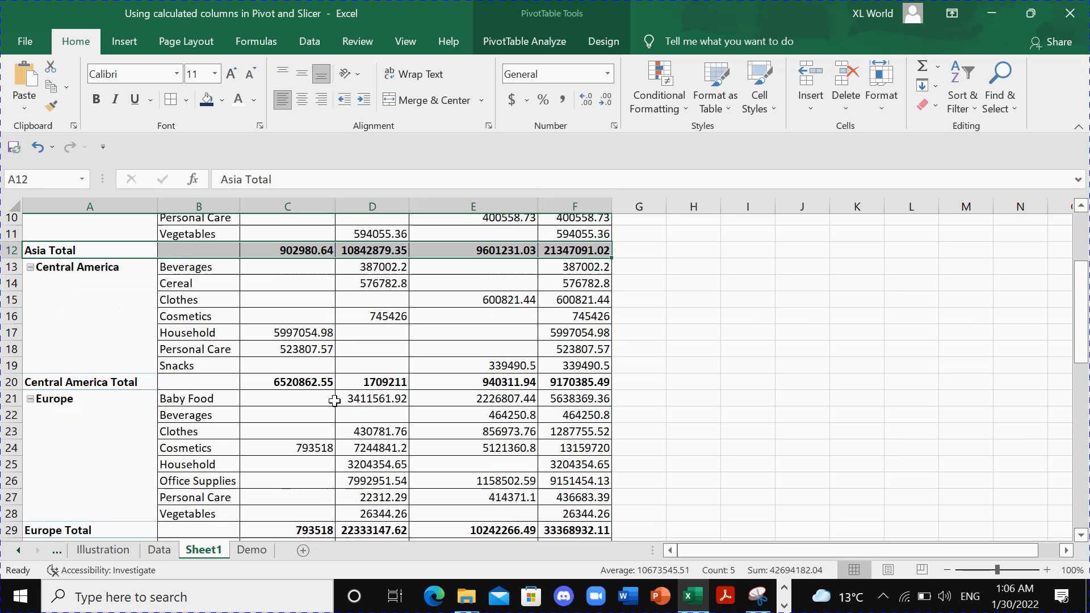
ctrl+click(138, 375)
drag(174, 375, 573, 375)
drag(134, 518, 562, 522)
scroll(423, 430, down, 3)
drag(148, 456, 568, 454)
drag(137, 506, 568, 505)
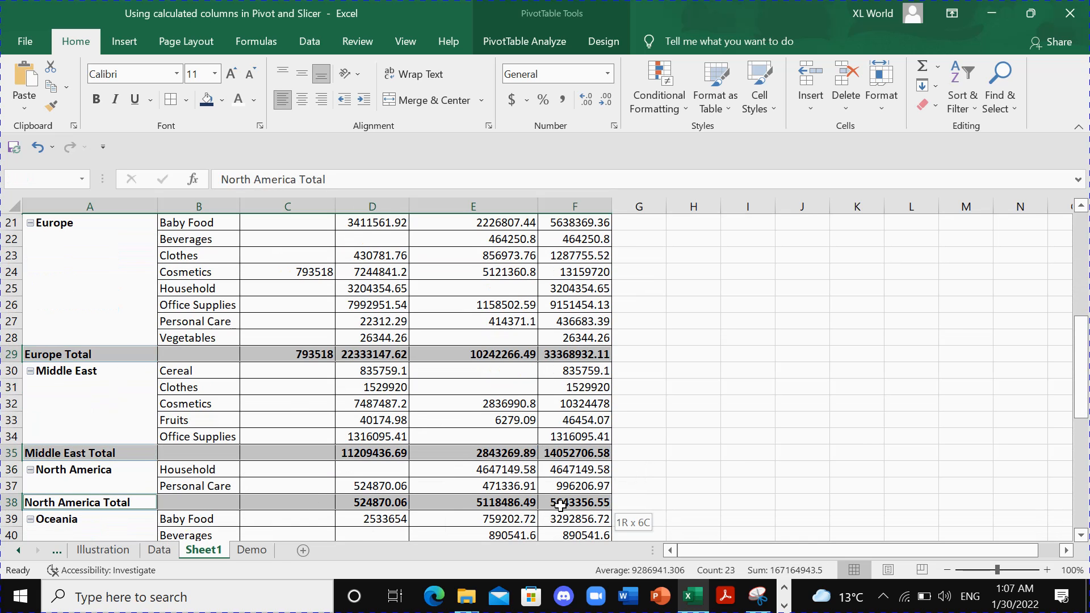
click(222, 100)
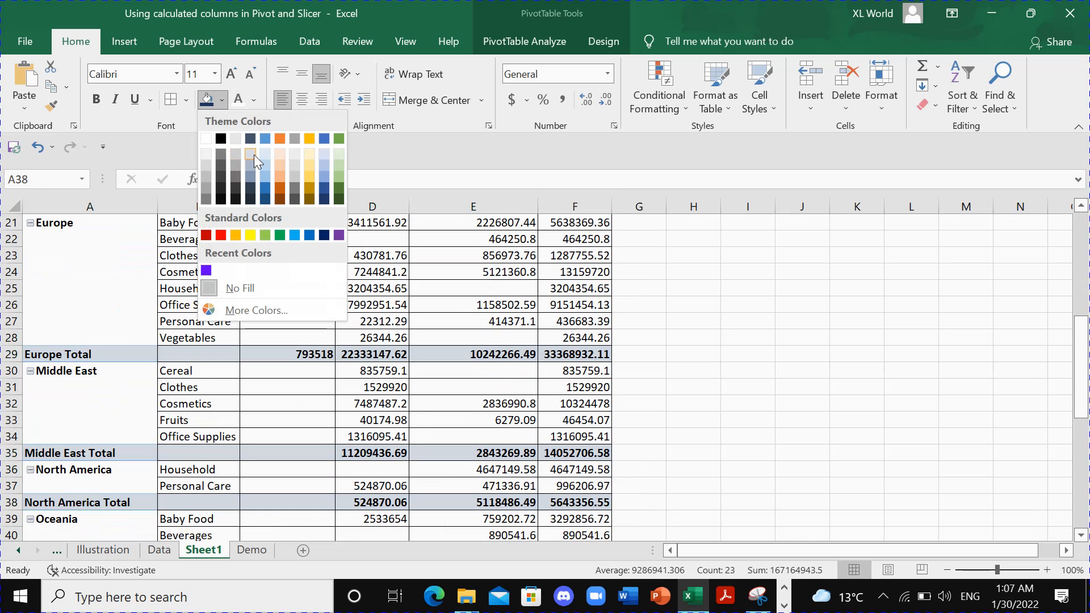
click(254, 155)
- Change the font color of the selected region total rows to the recently used purple
click(255, 100)
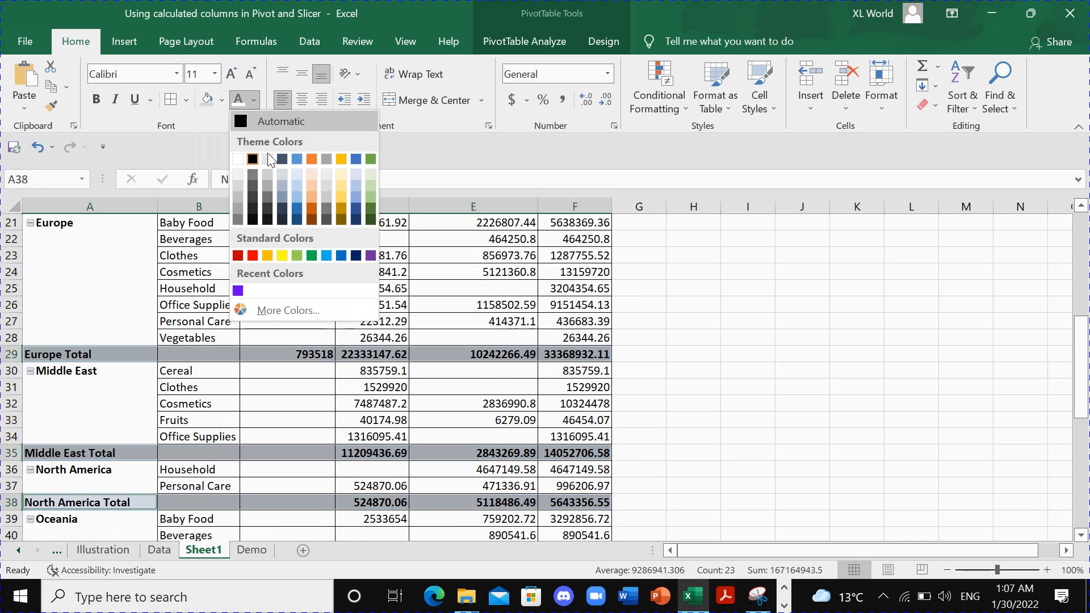
click(239, 290)
scroll(364, 323, up, 7)
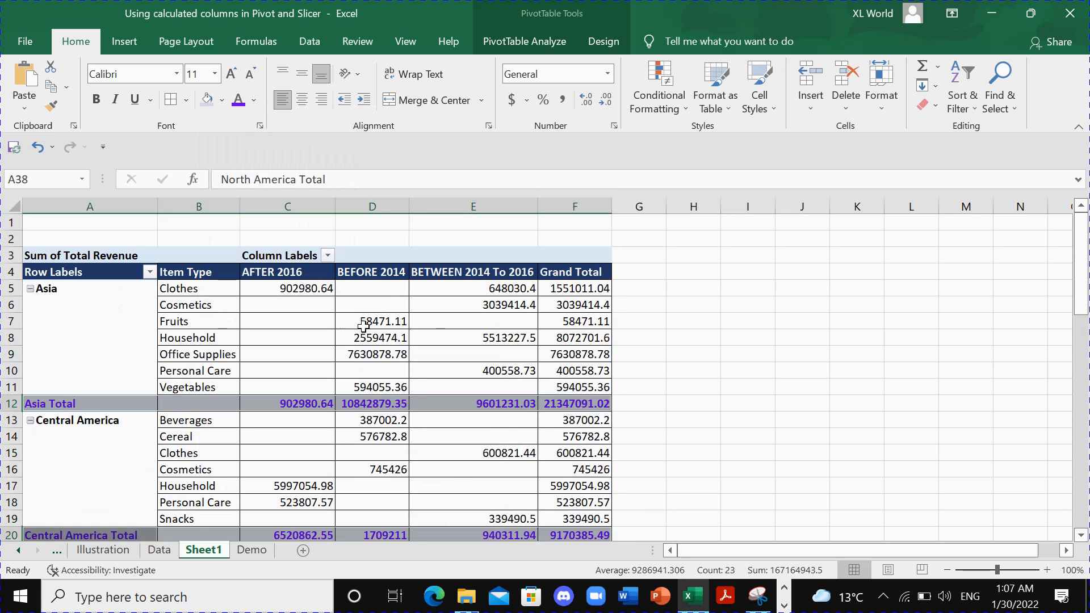
click(392, 318)
- Center the contents of columns C to F and slightly widen the BEFORE 2014 column
drag(199, 207, 591, 207)
drag(311, 203, 602, 206)
click(302, 99)
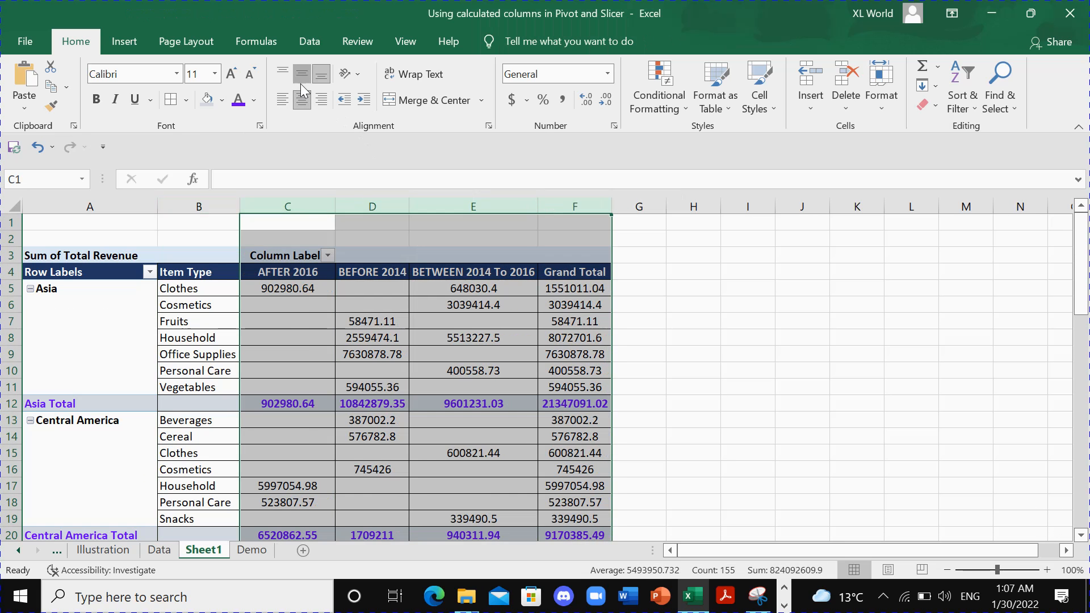
click(384, 287)
drag(409, 213, 417, 213)
- Move the AFTER 2016 column so it follows BETWEEN 2014 To 2016 in the pivot table
click(299, 275)
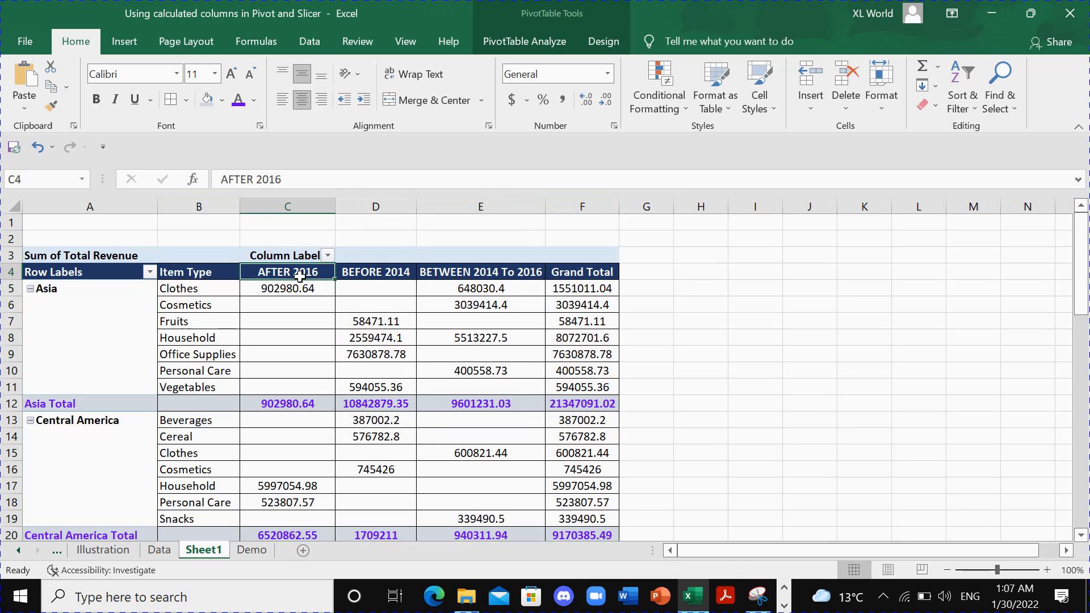
click(376, 273)
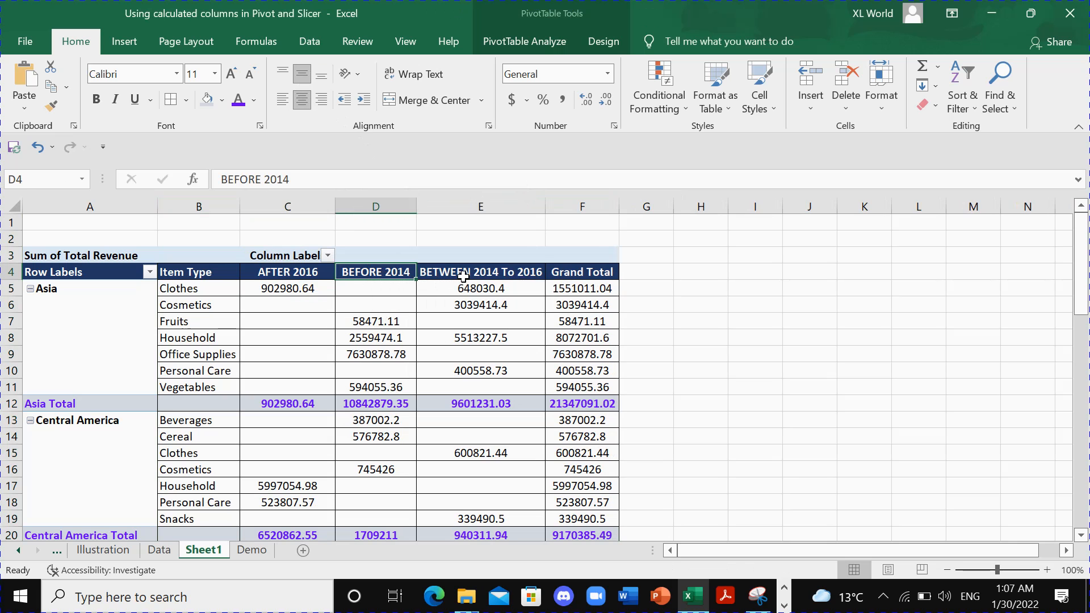
click(466, 274)
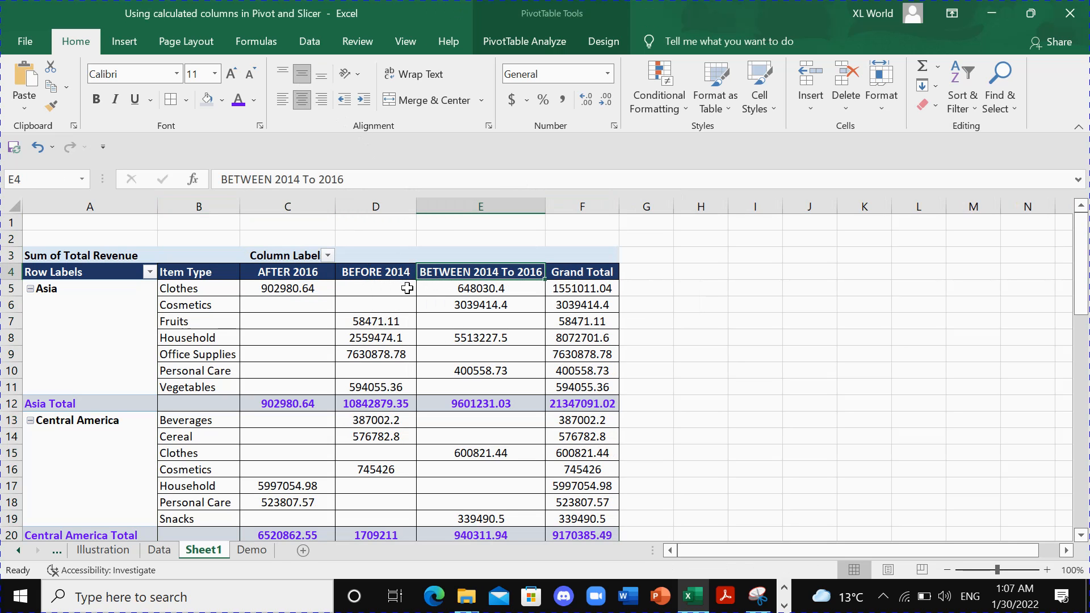
click(324, 276)
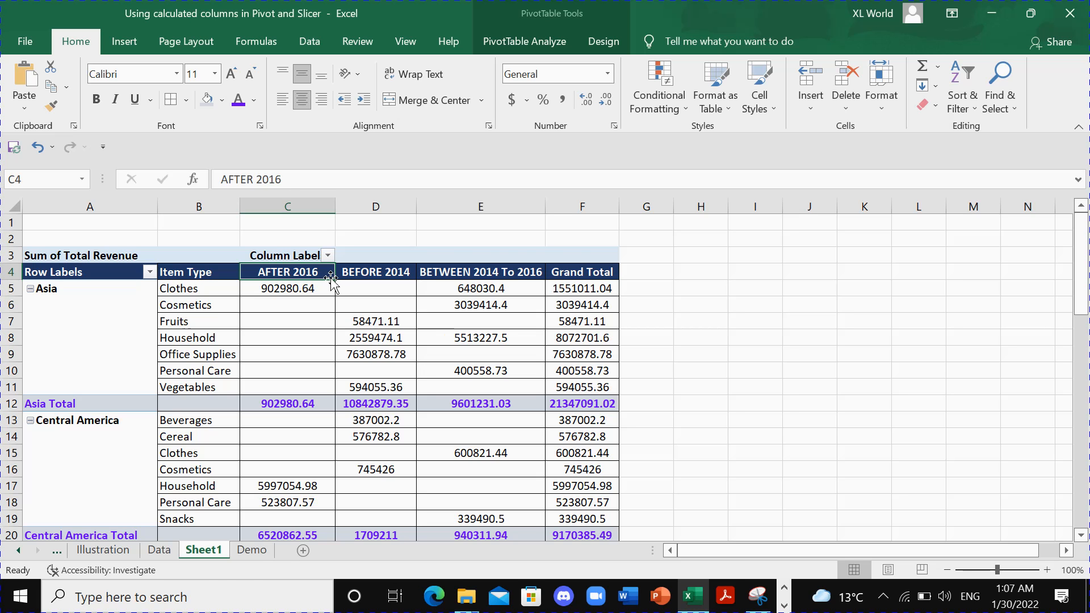
drag(330, 278, 507, 284)
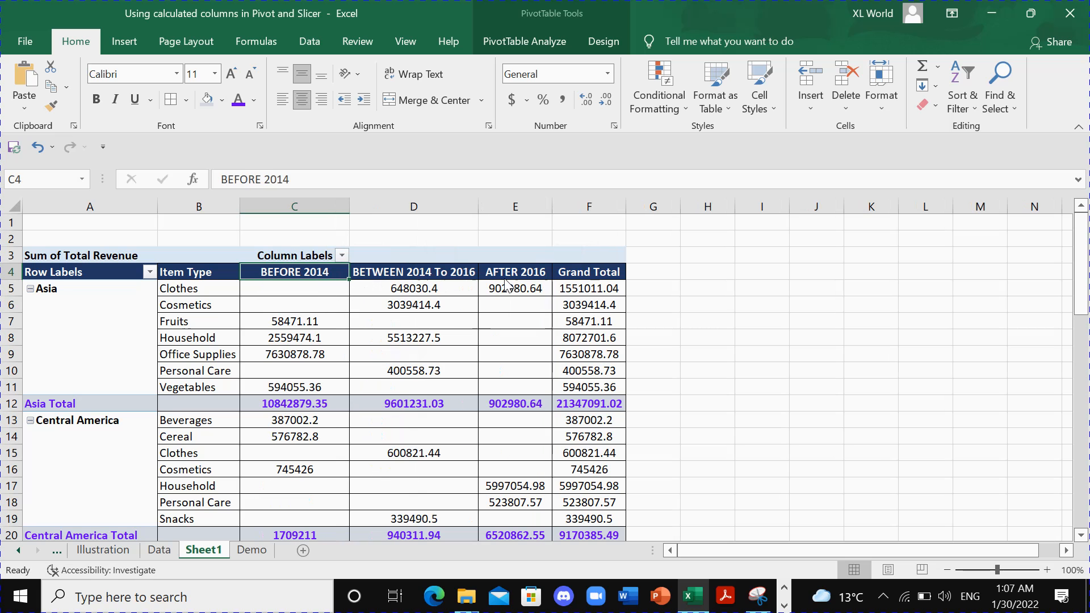
- Review the revenue values and the order of the three shipping date range headers in the pivot table
click(443, 318)
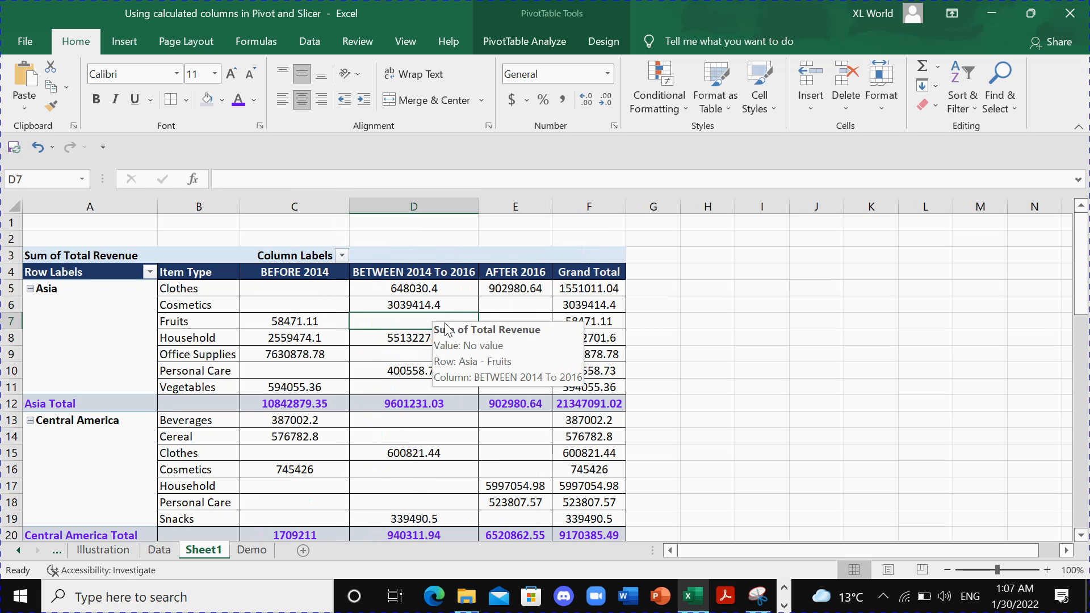
click(412, 349)
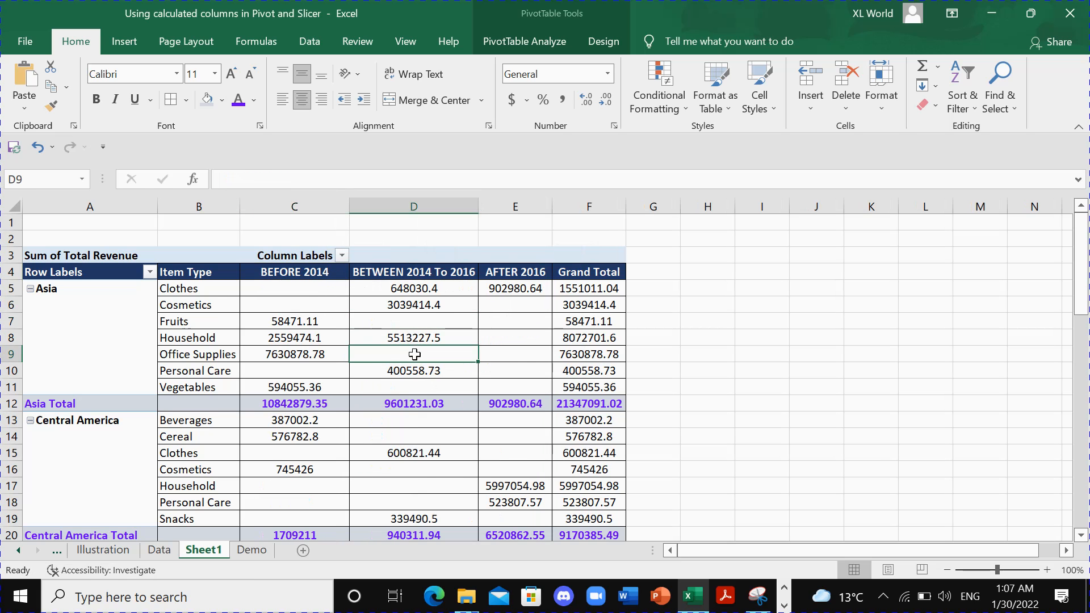
scroll(415, 354, down, 20)
scroll(416, 355, up, 20)
click(311, 274)
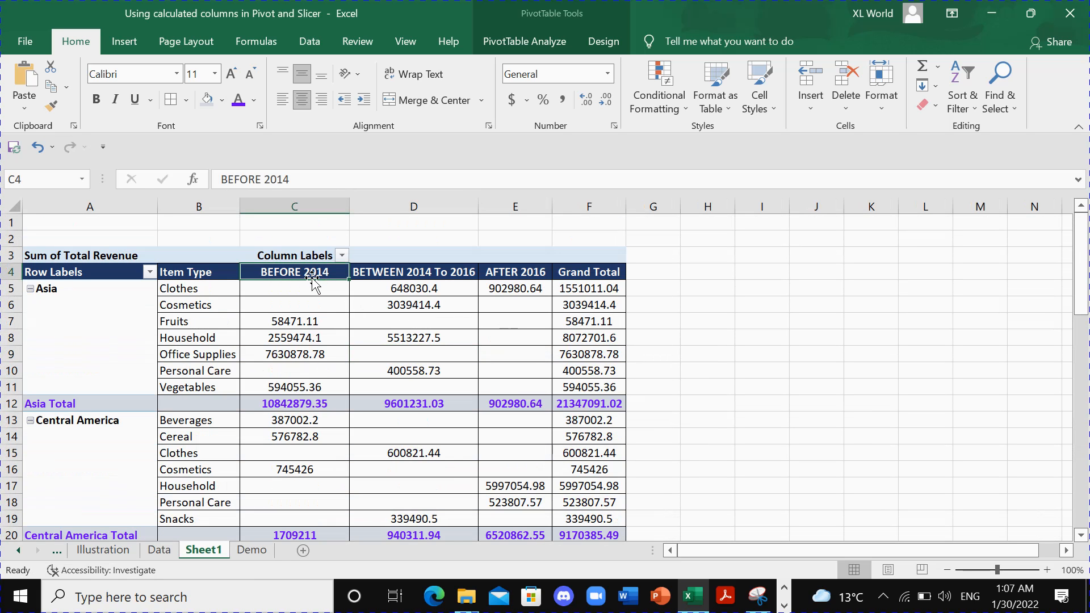
ctrl+click(377, 274)
ctrl+click(518, 274)
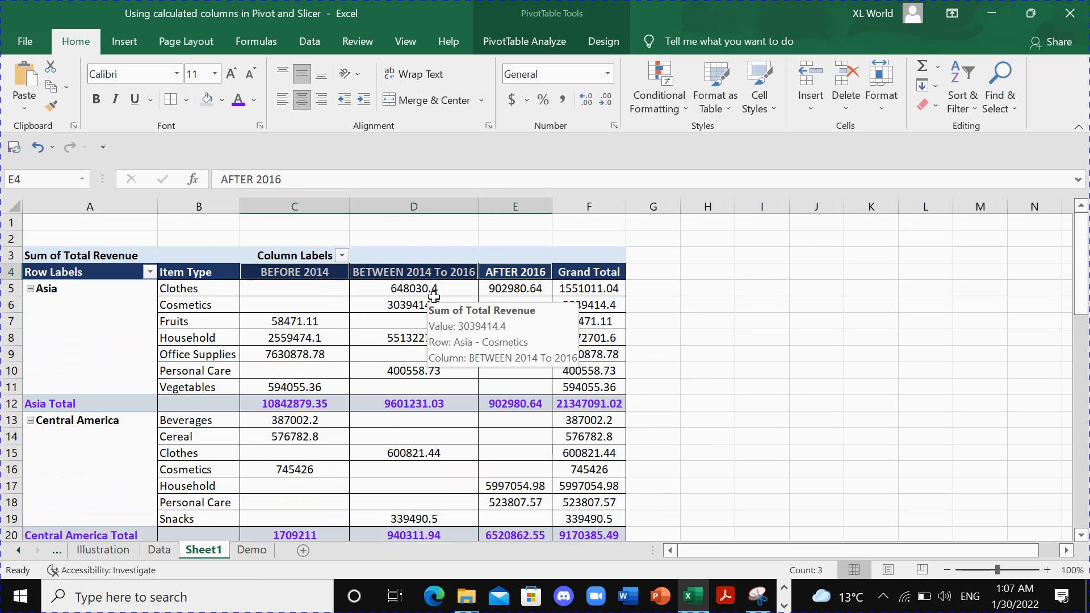
- Create a copy of Sheet1 in the same workbook, placed before Sheet1
right_click(218, 551)
click(256, 407)
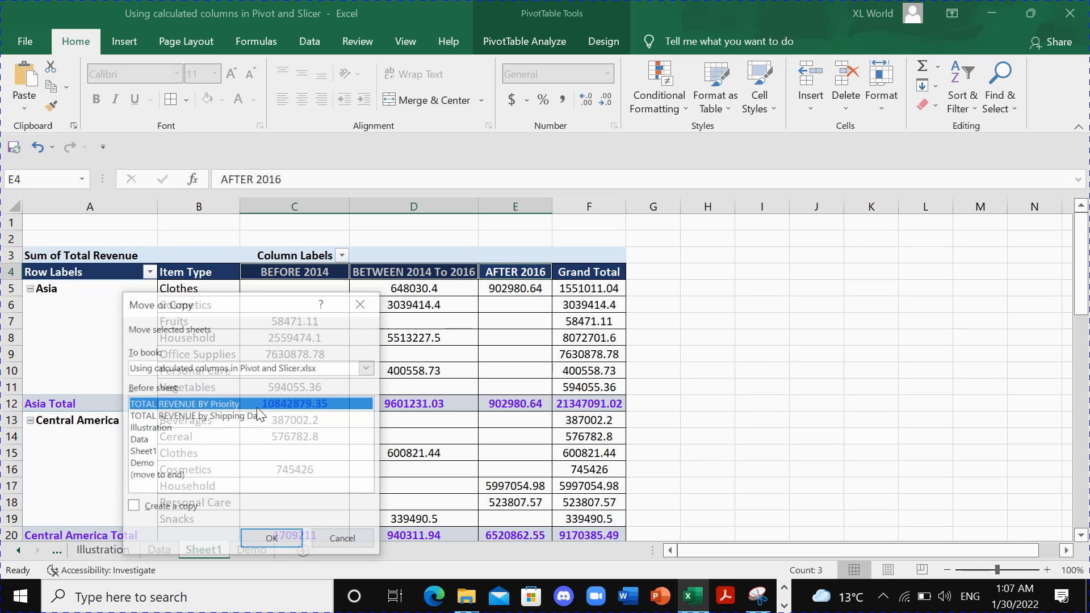
click(134, 507)
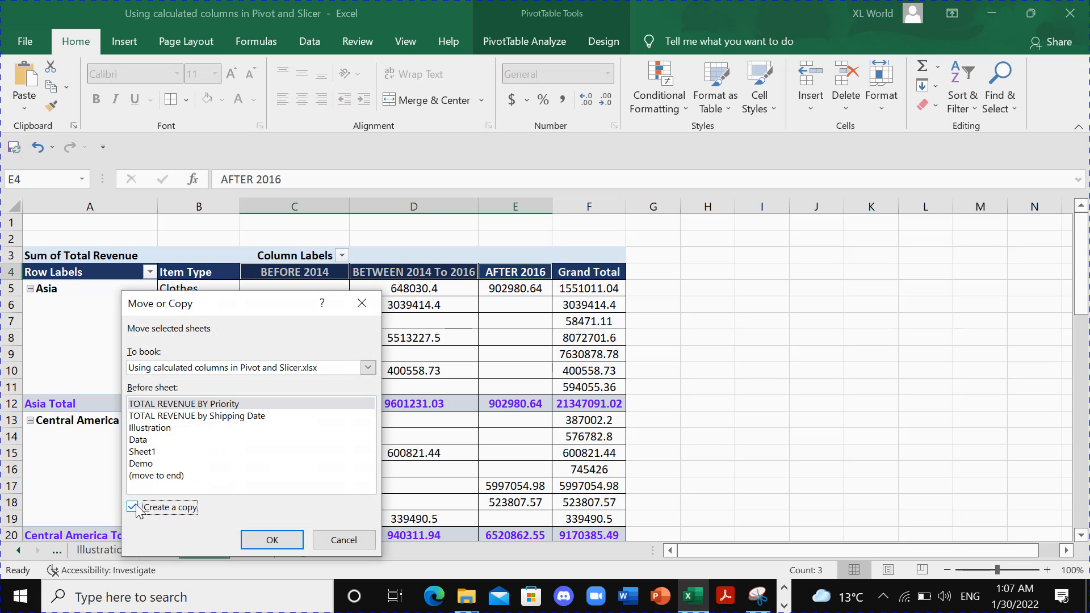
click(145, 453)
click(267, 537)
- In the copied sheet's pivot table, replace SHIPPING DATE RANGE in the columns with the Order Priority field
click(321, 344)
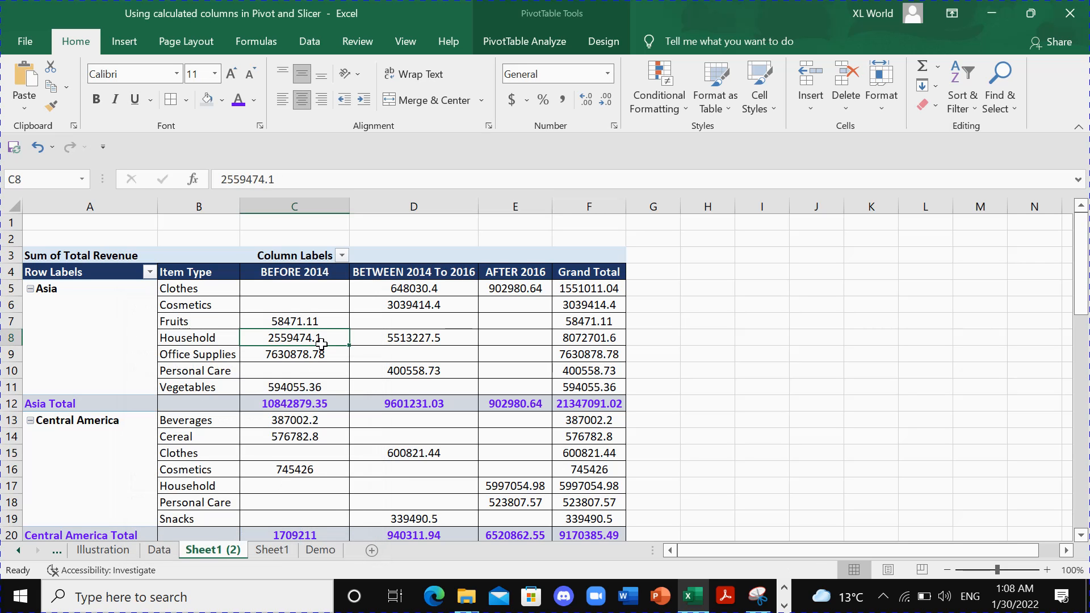
right_click(315, 338)
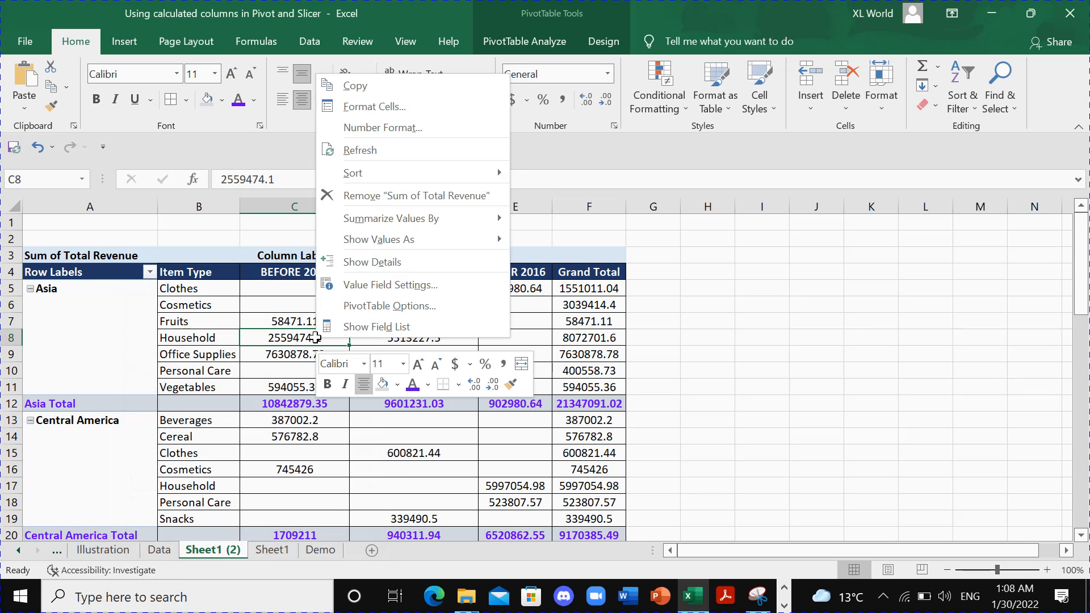
click(368, 332)
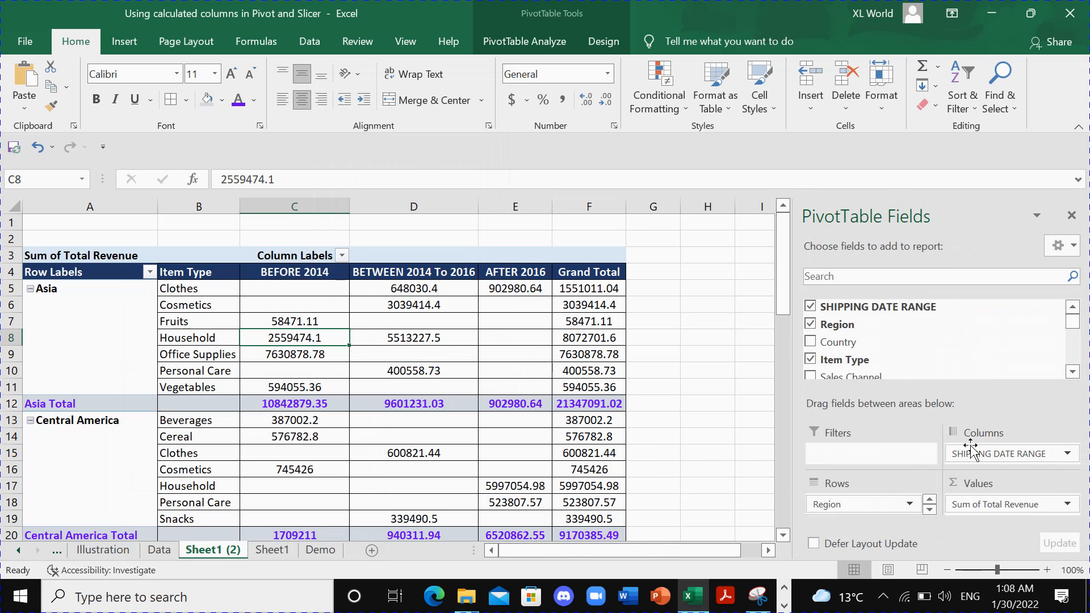
drag(991, 458, 931, 347)
drag(863, 368, 1017, 468)
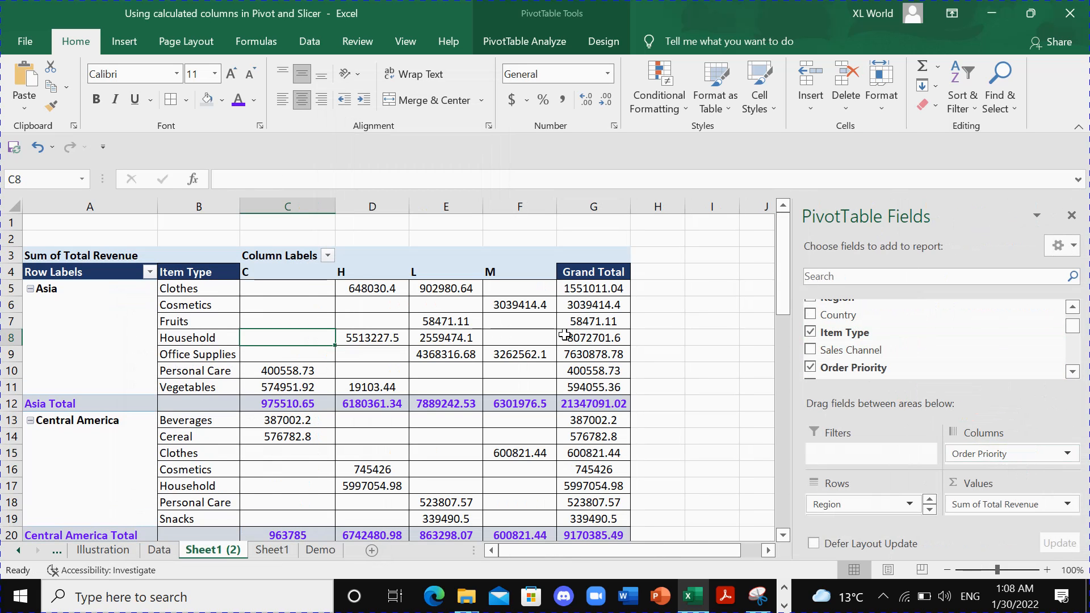
- Copy the Item Type header's formatting onto the Order Priority headers C4:F4 and center them
click(225, 272)
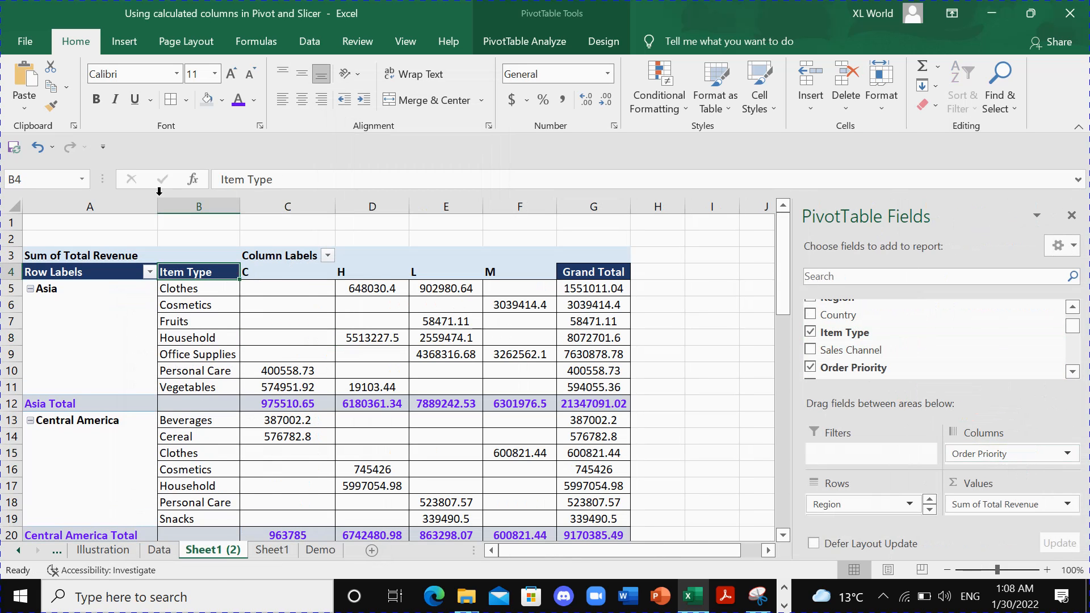
click(51, 106)
click(301, 272)
drag(379, 272, 539, 272)
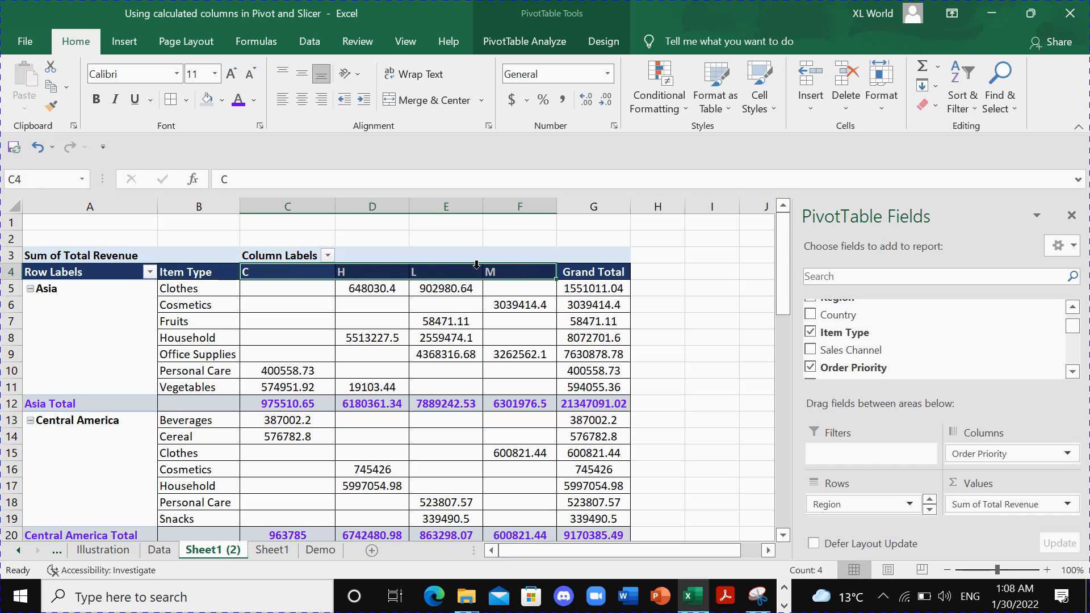
click(301, 101)
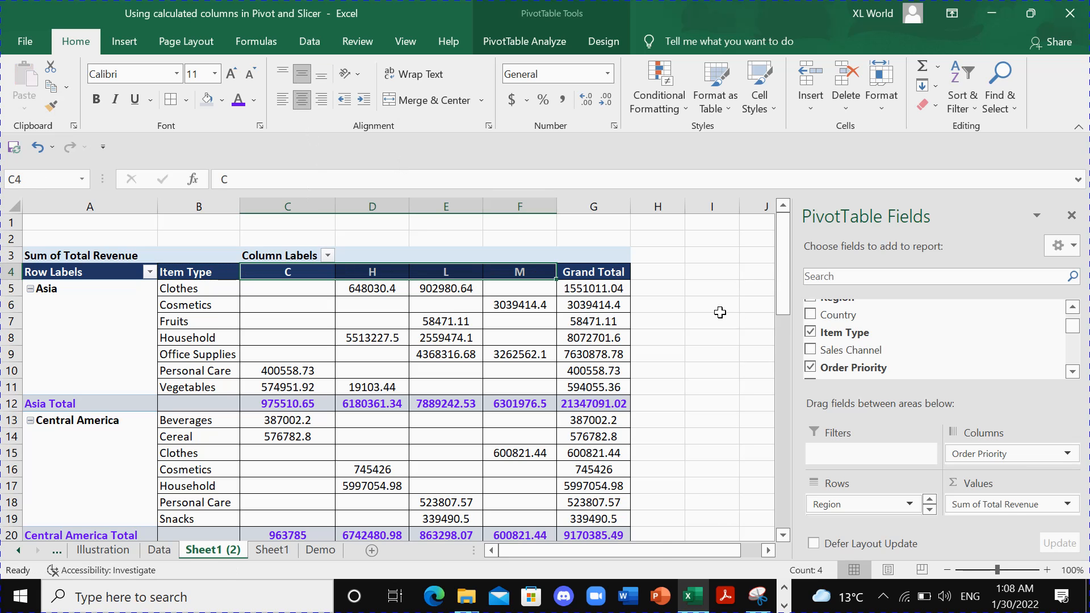
click(692, 307)
- Insert a slicer for the SHIPPING DATE RANGE field into the copied pivot table
click(472, 339)
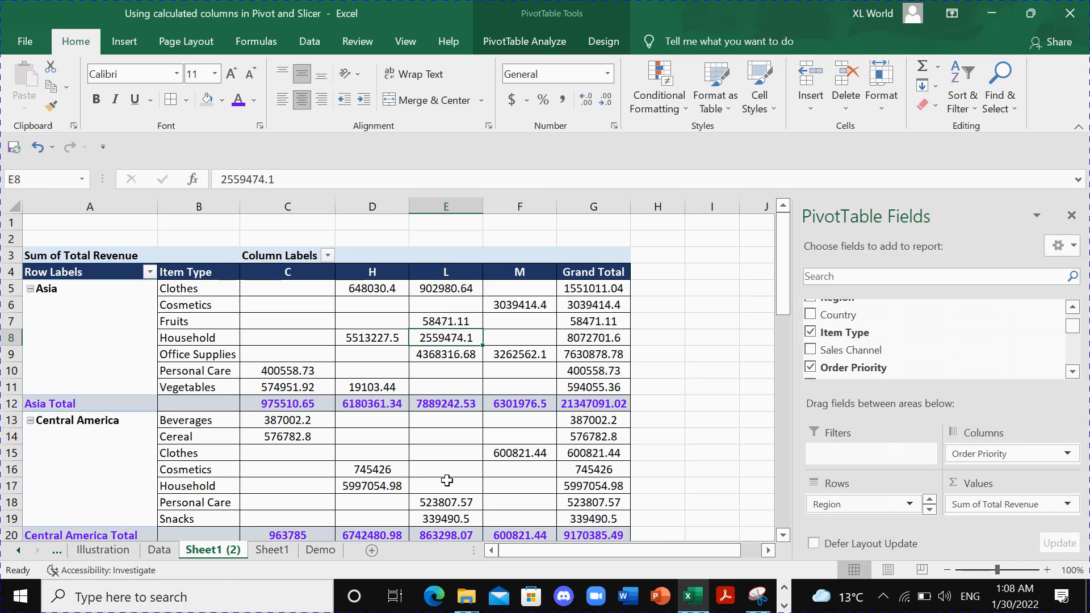
click(350, 346)
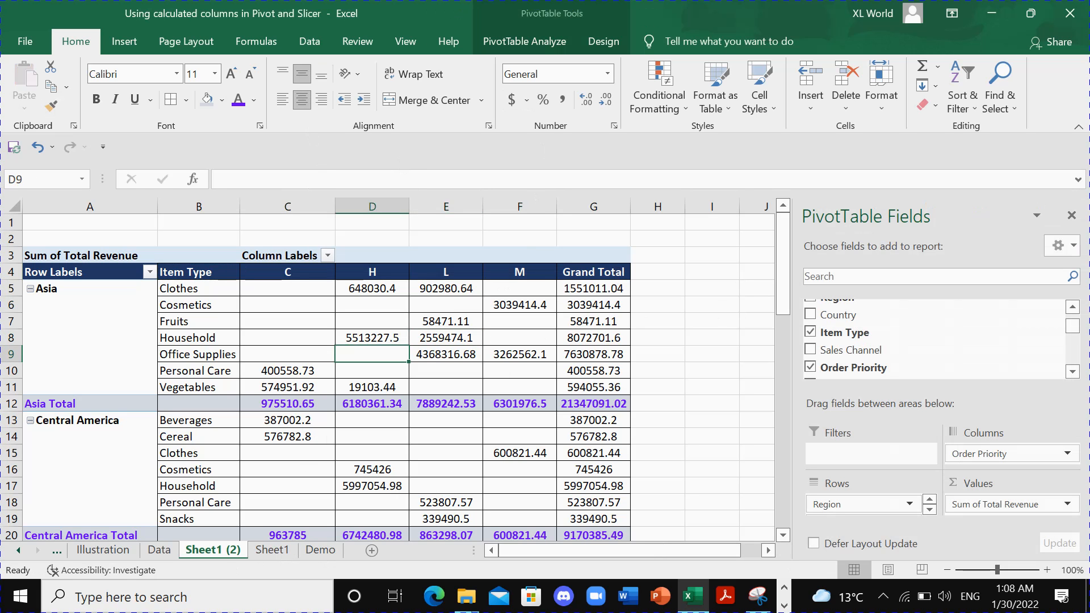
click(125, 41)
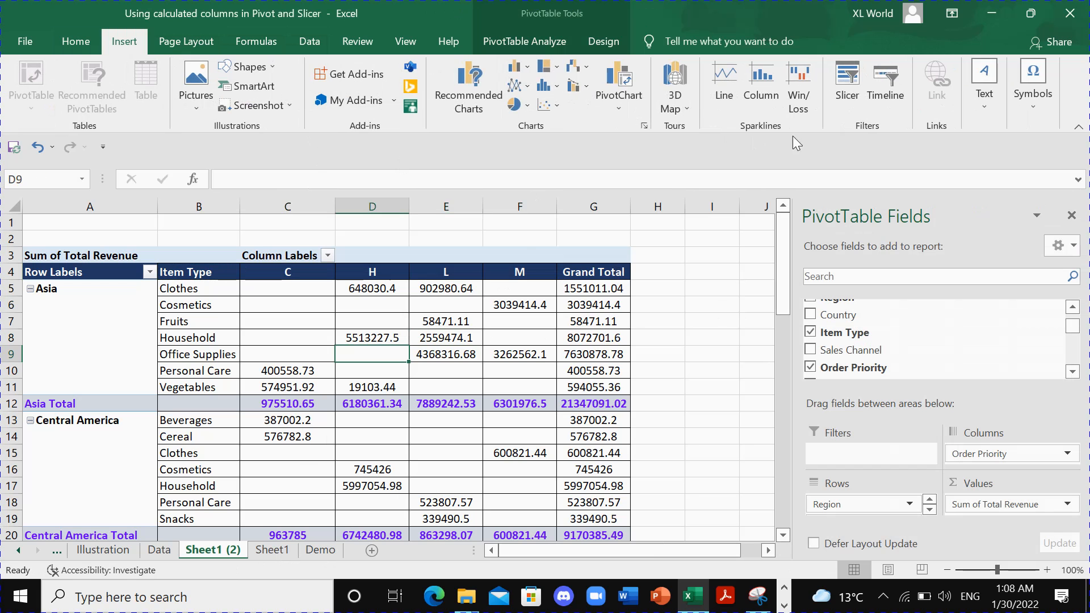
click(847, 85)
click(491, 77)
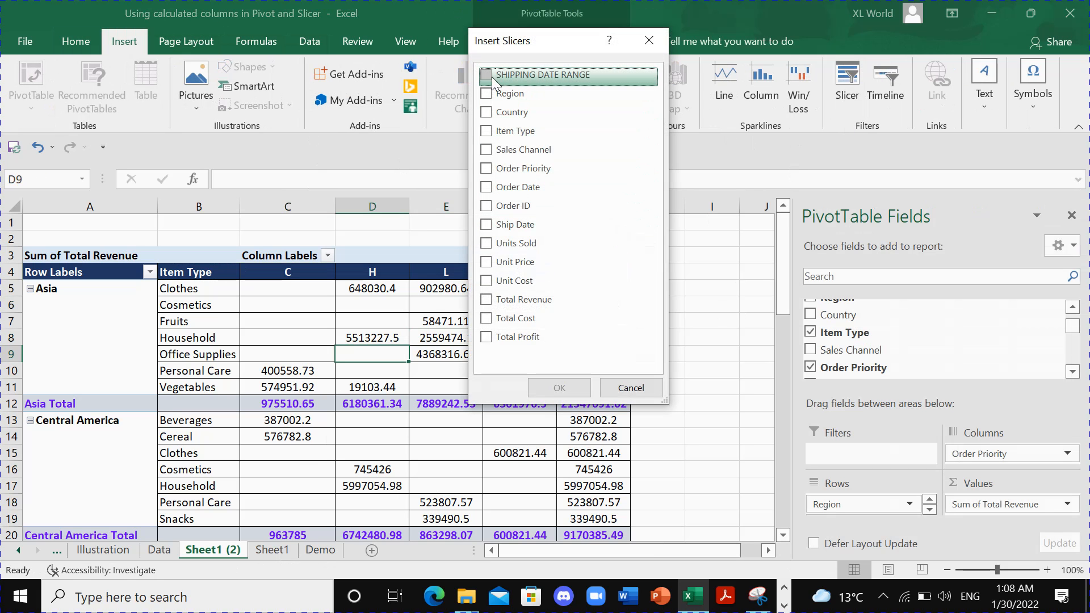
click(559, 387)
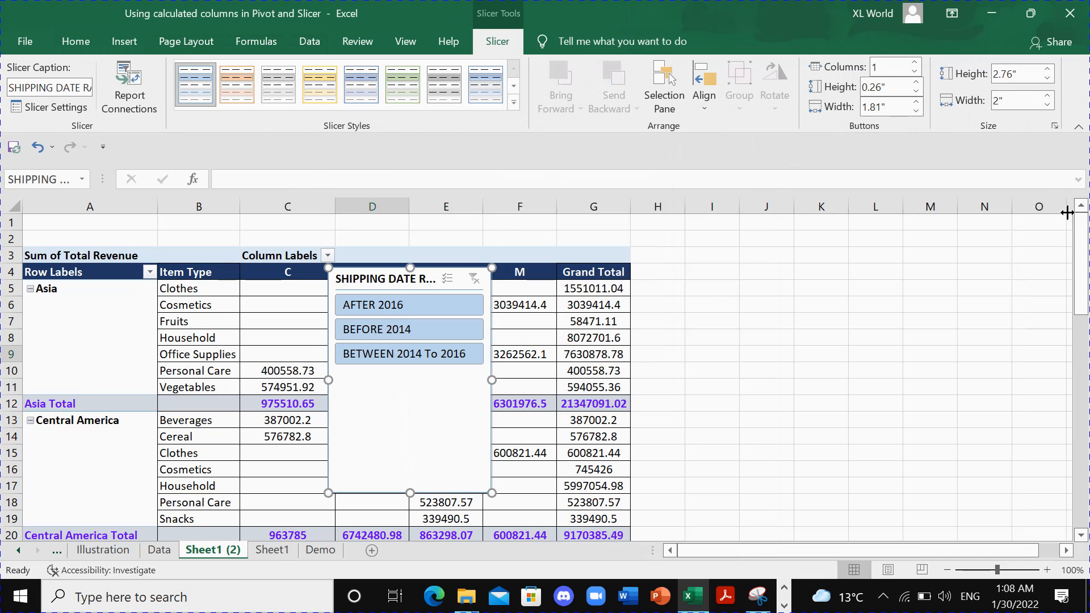
- Place the slicer beside the pivot table at a height of 1.39" and apply a solid dark blue slicer style
drag(425, 492, 750, 362)
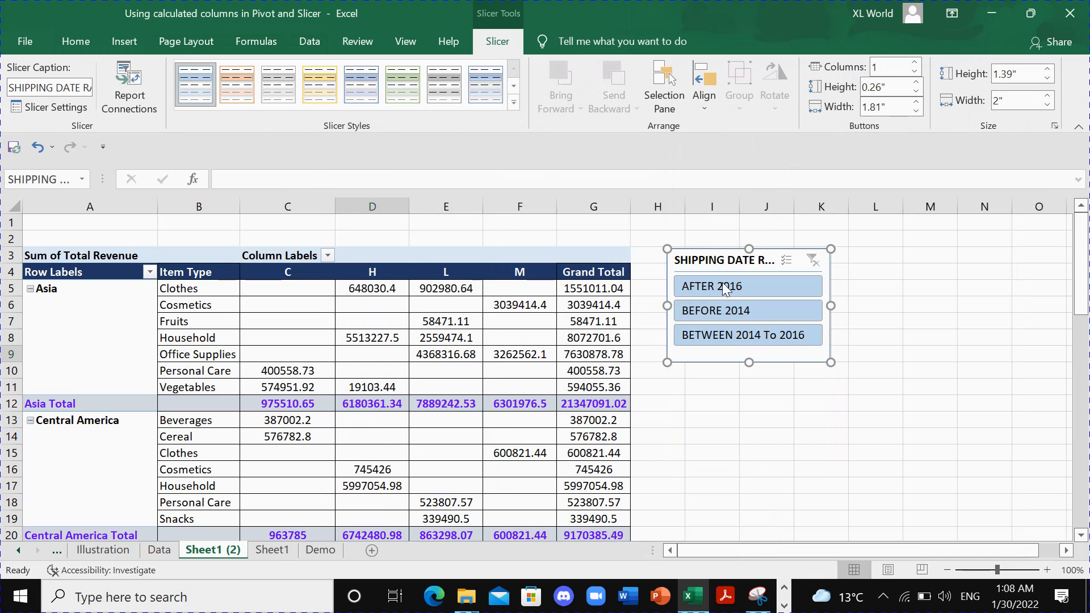
click(514, 85)
click(363, 83)
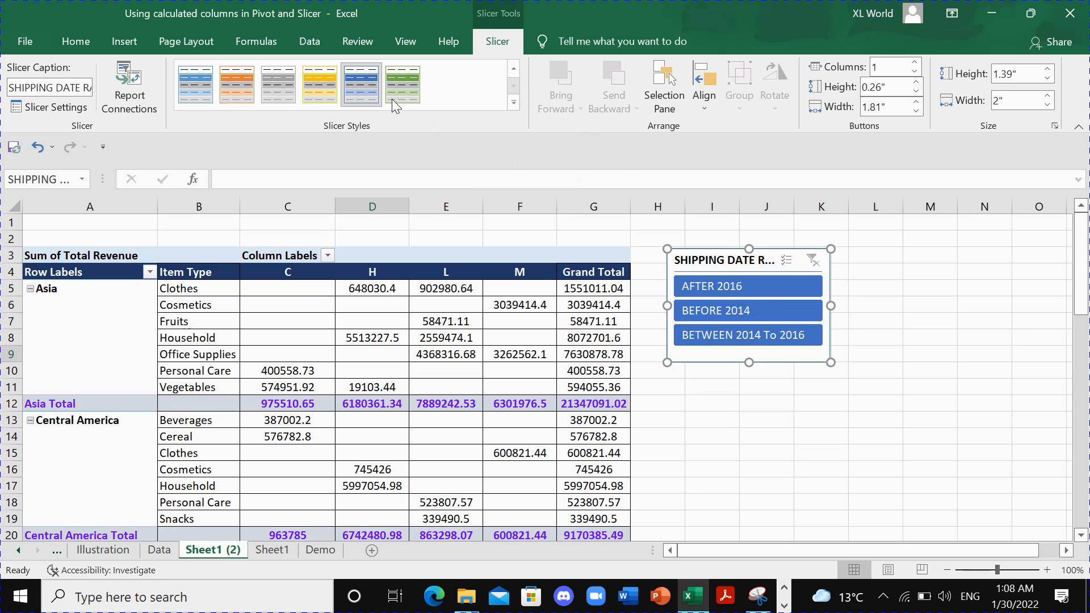
drag(734, 261, 730, 261)
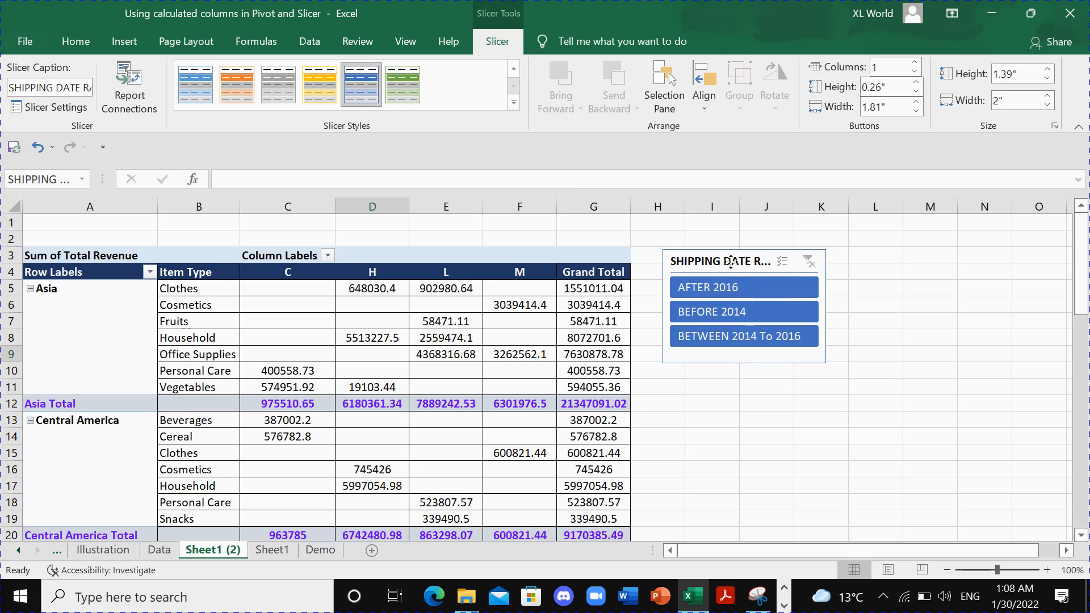
click(874, 370)
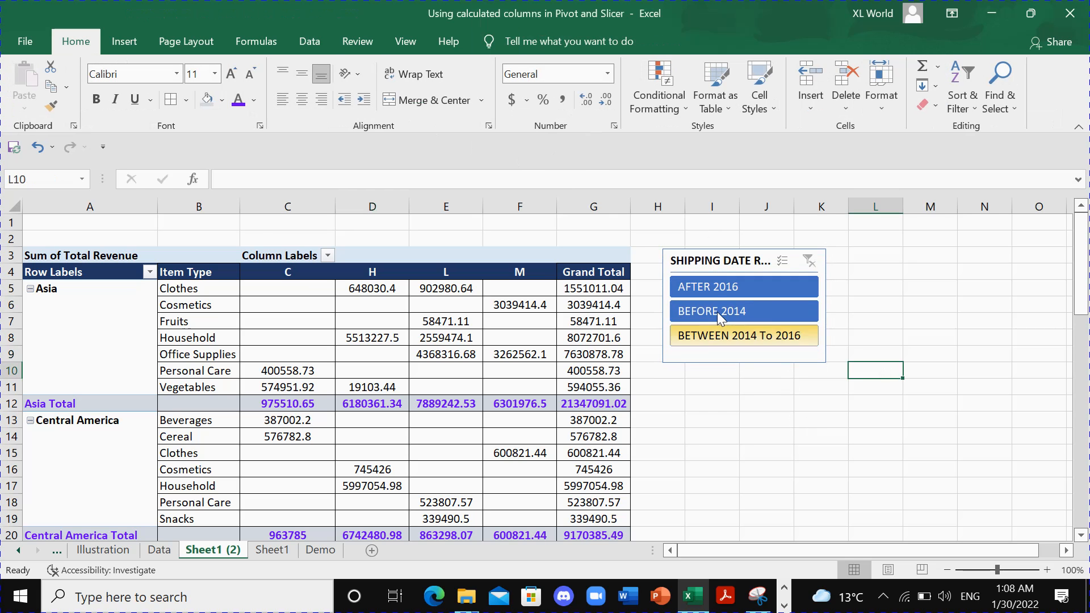
- Filter the pivot table through the slicer by AFTER 2016, BEFORE 2014, and finally BETWEEN 2014 To 2016
click(714, 286)
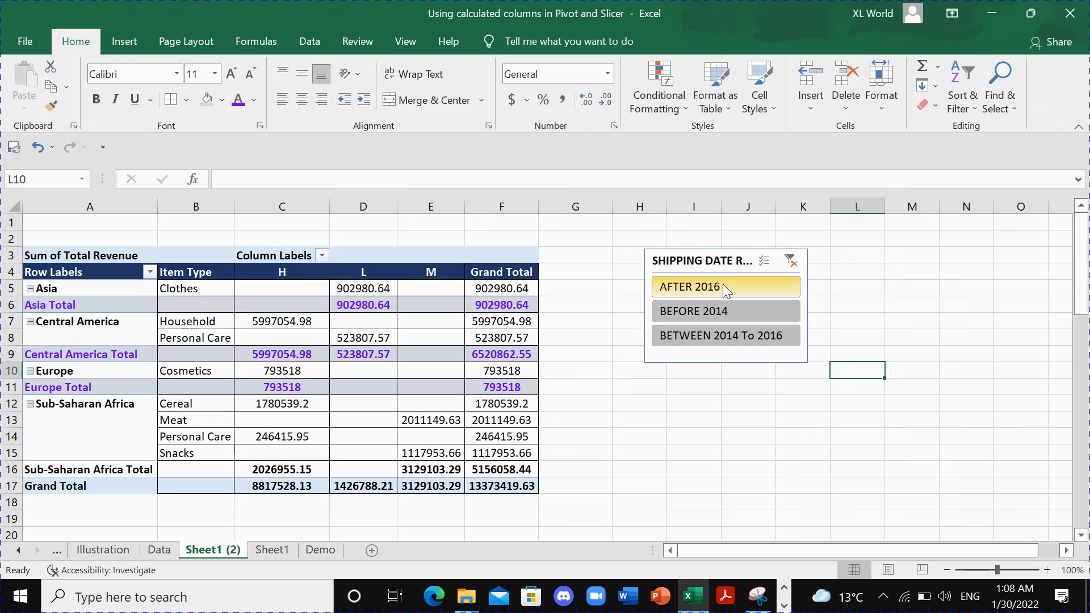
click(715, 290)
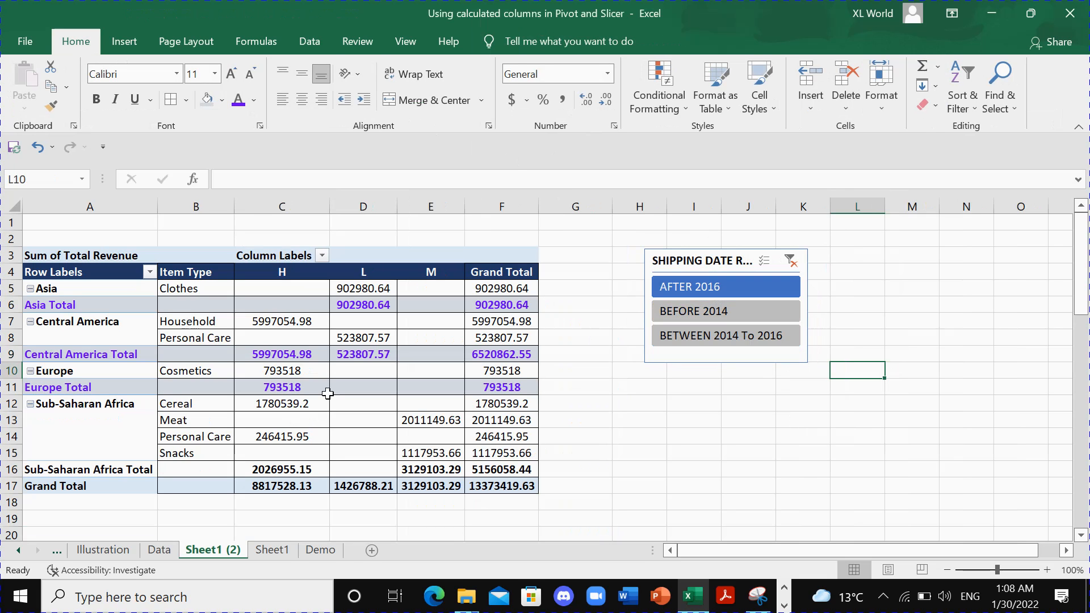
click(693, 313)
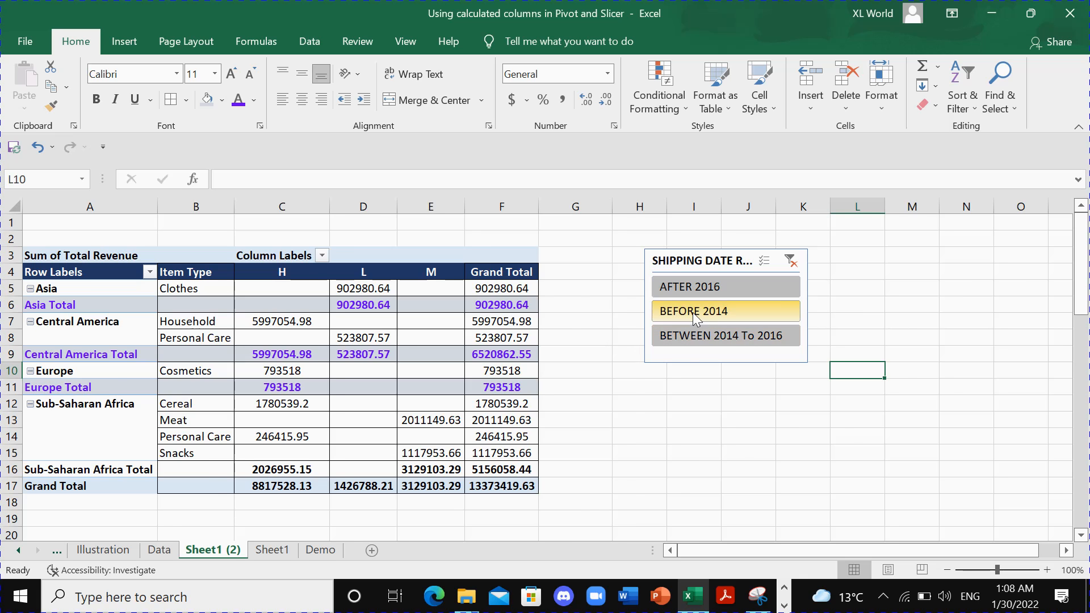
click(715, 339)
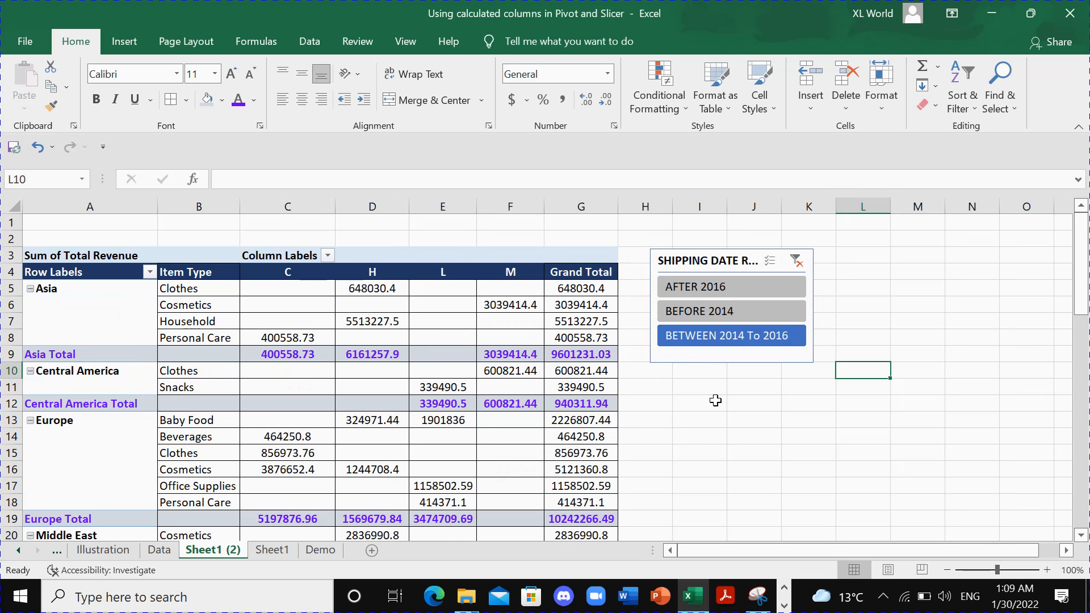
scroll(680, 389, down, 5)
scroll(680, 389, up, 5)
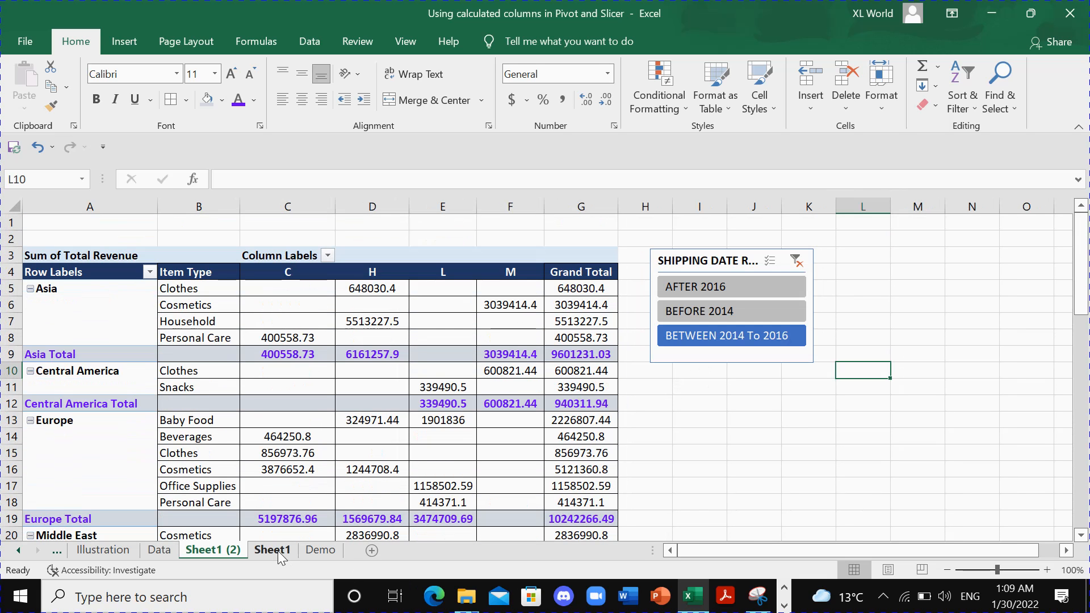